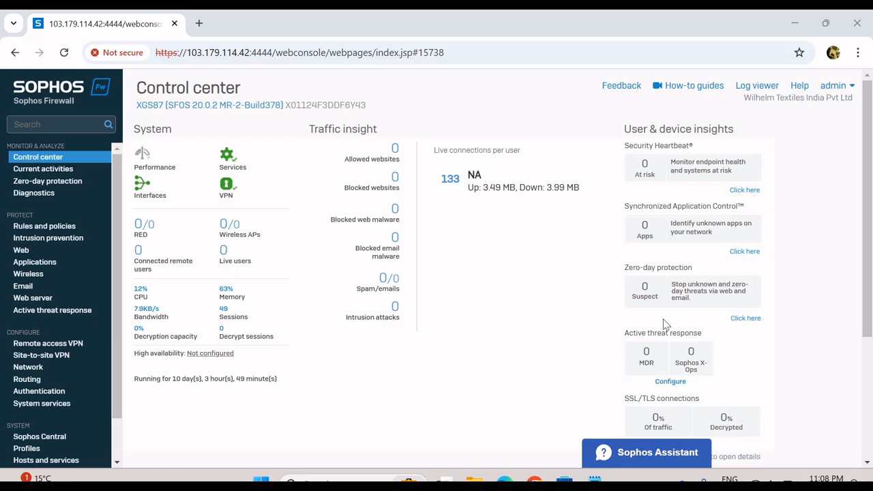
# - Switch to the TATA ILL notes in Notepad and review the provider title and the WAN and LAN IP pool headings
pyautogui.click(594, 480)
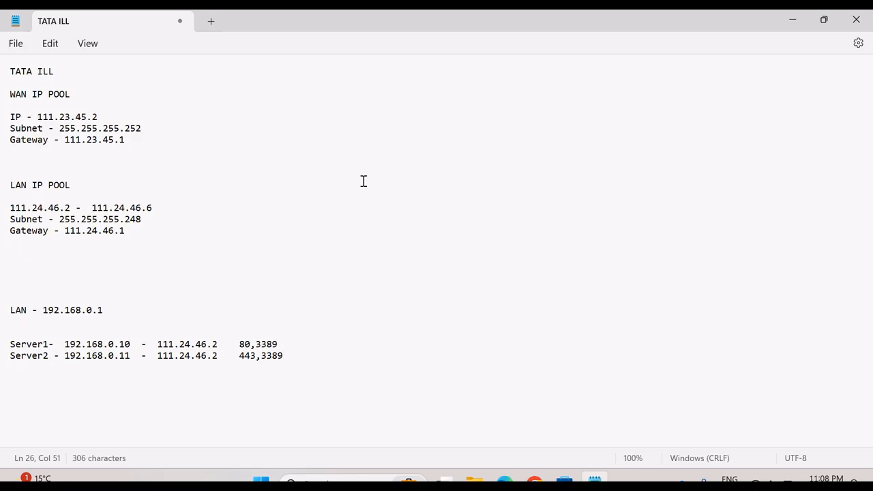
pyautogui.moveTo(61, 69); pyautogui.dragTo(5, 69)
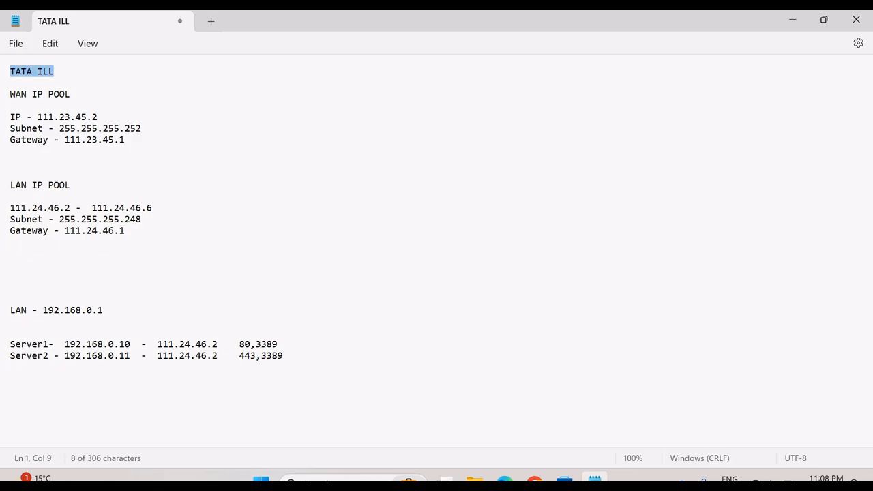
pyautogui.click(71, 81)
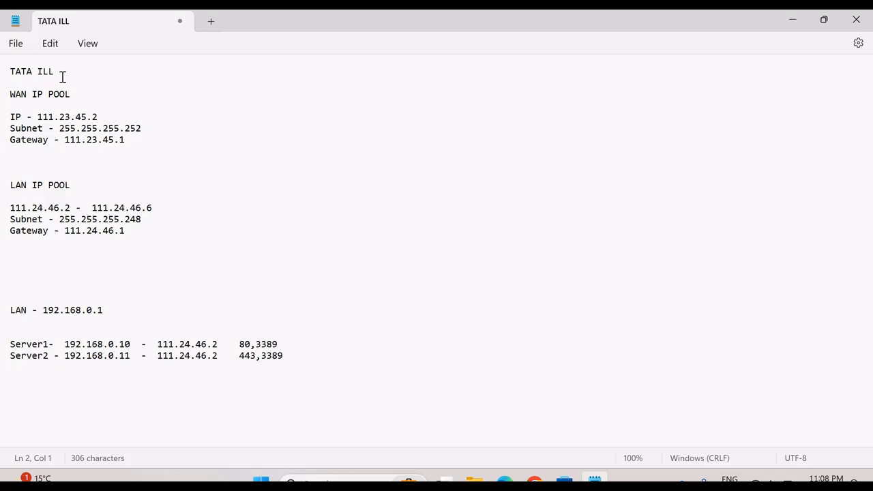
pyautogui.moveTo(60, 75); pyautogui.dragTo(5, 71)
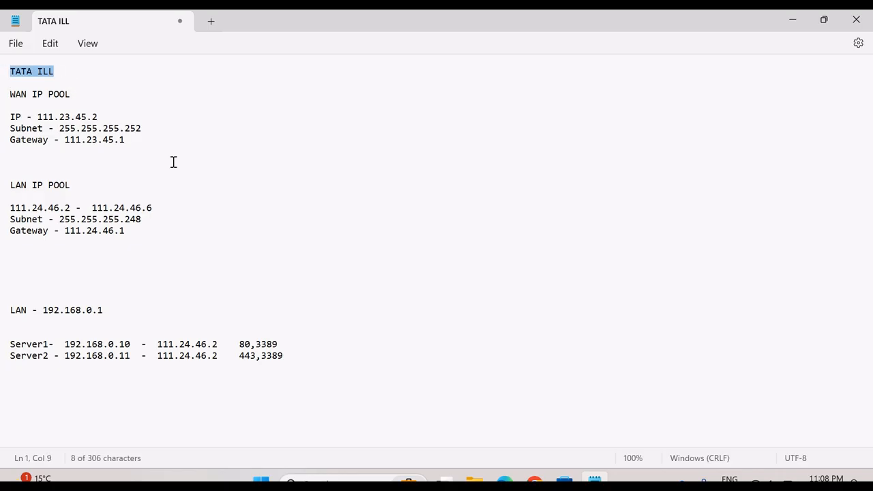
pyautogui.click(70, 81)
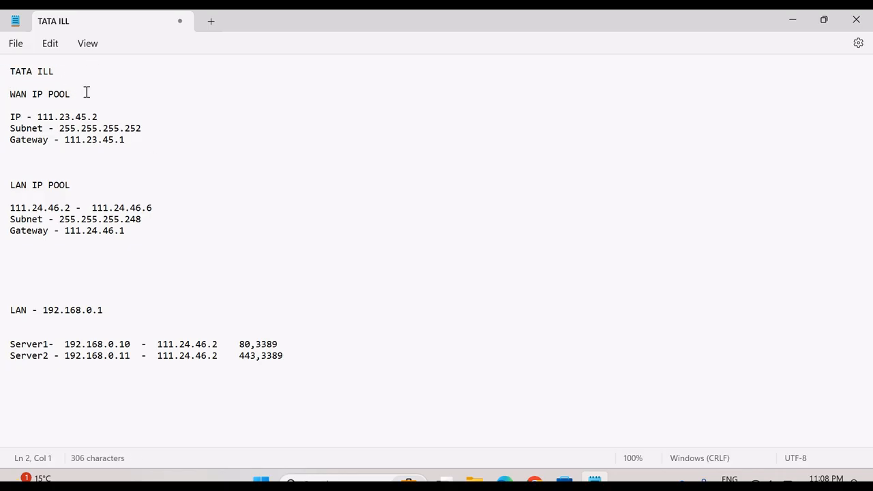
pyautogui.moveTo(79, 94); pyautogui.dragTo(4, 94)
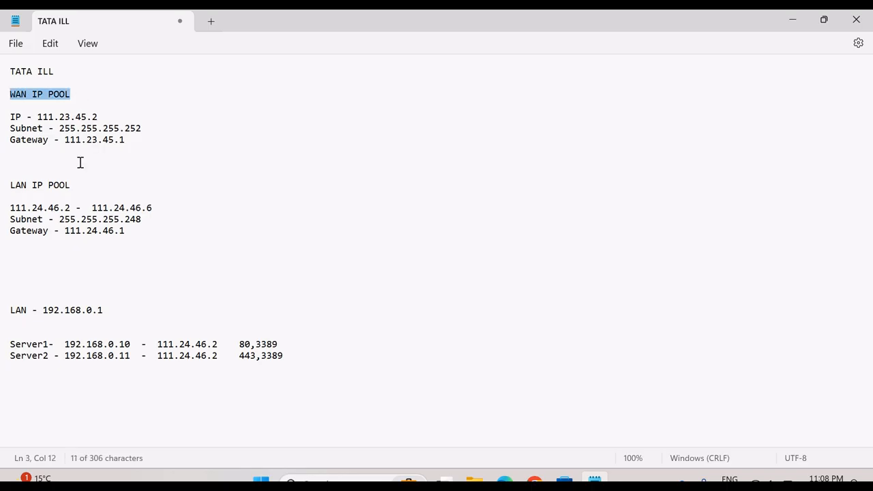
pyautogui.moveTo(73, 184); pyautogui.dragTo(2, 186)
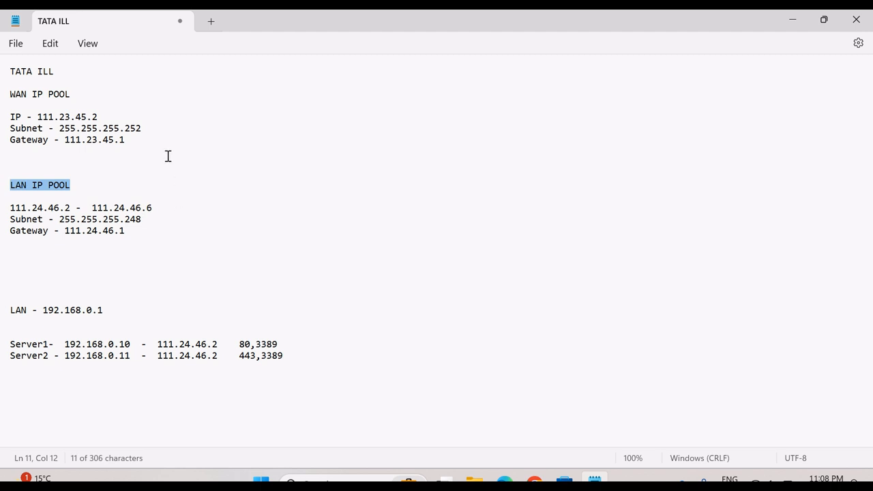
pyautogui.click(122, 156)
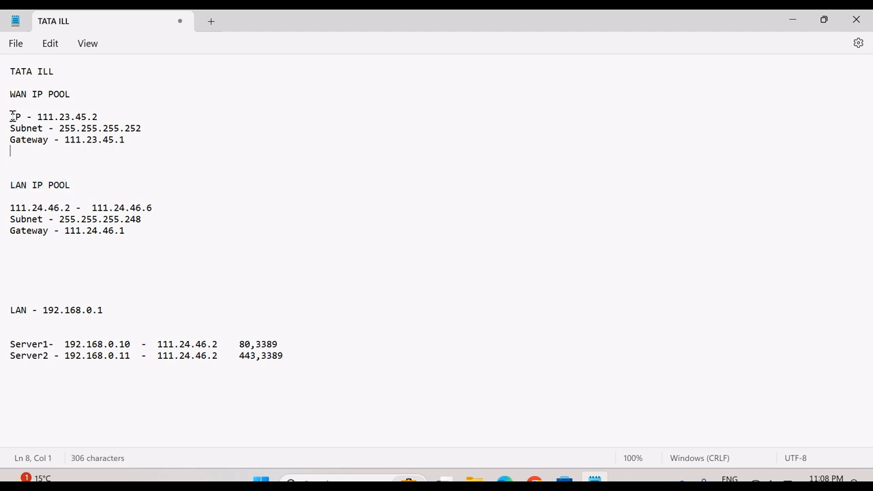
# - Examine the IP address, subnet mask and gateway listed under the WAN IP pool
pyautogui.moveTo(12, 117); pyautogui.dragTo(115, 120)
pyautogui.click(125, 130)
pyautogui.moveTo(39, 117); pyautogui.dragTo(126, 131)
pyautogui.click(144, 129)
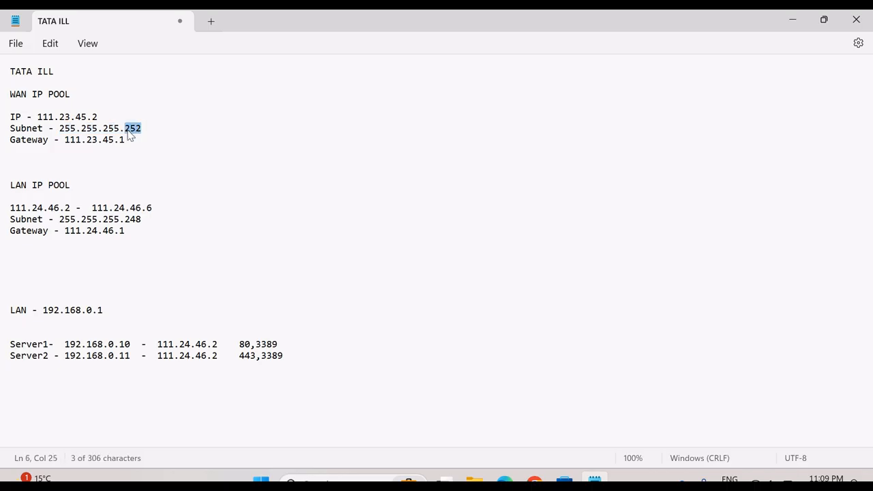
pyautogui.moveTo(69, 142); pyautogui.dragTo(122, 146)
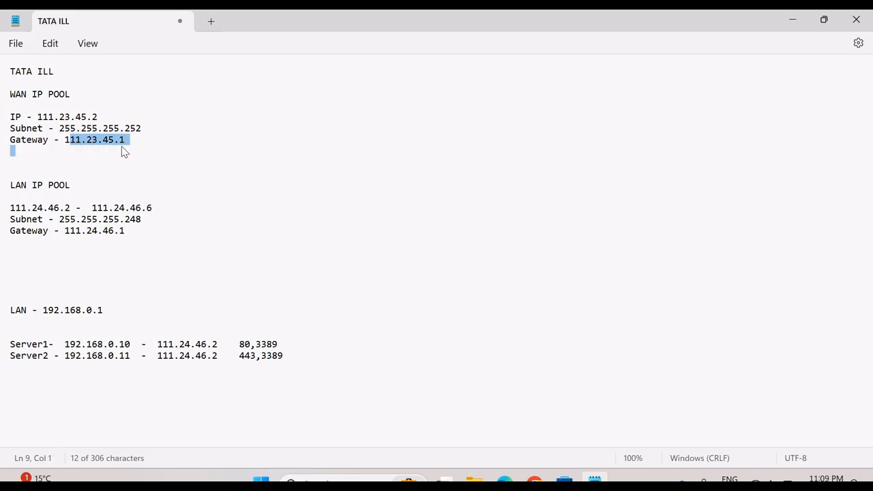
pyautogui.click(154, 142)
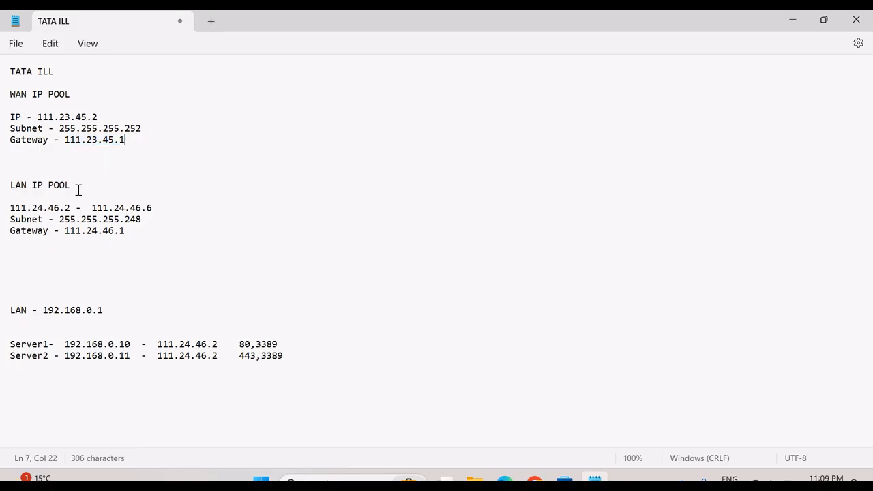
# - Examine the address range, subnet mask and gateway listed under the LAN IP pool
pyautogui.moveTo(8, 185); pyautogui.dragTo(94, 195)
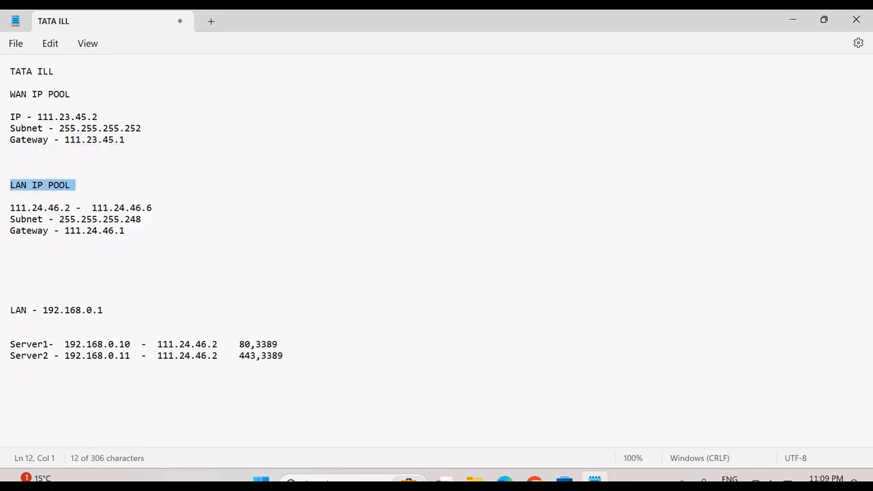
pyautogui.click(105, 179)
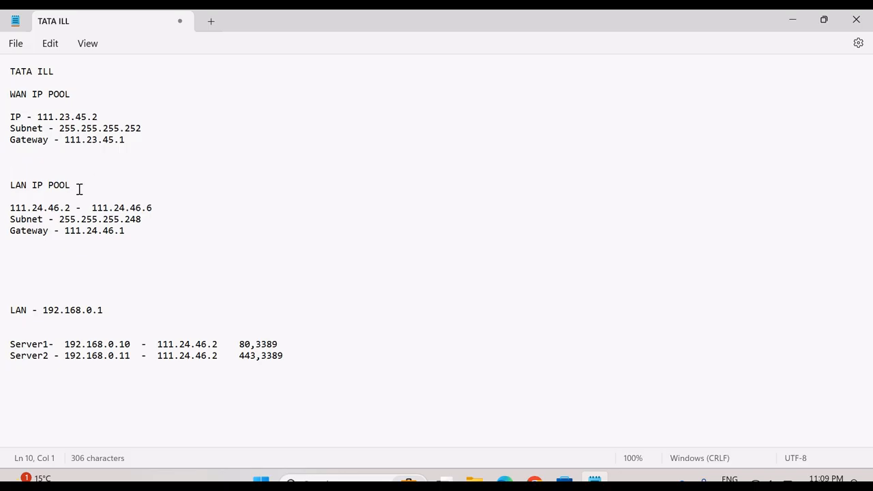
pyautogui.moveTo(76, 207); pyautogui.dragTo(11, 212)
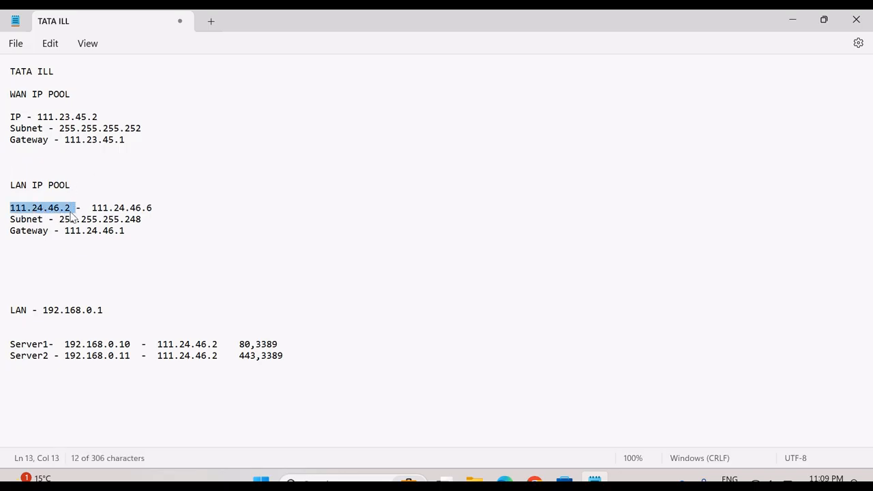
pyautogui.moveTo(156, 208); pyautogui.dragTo(96, 213)
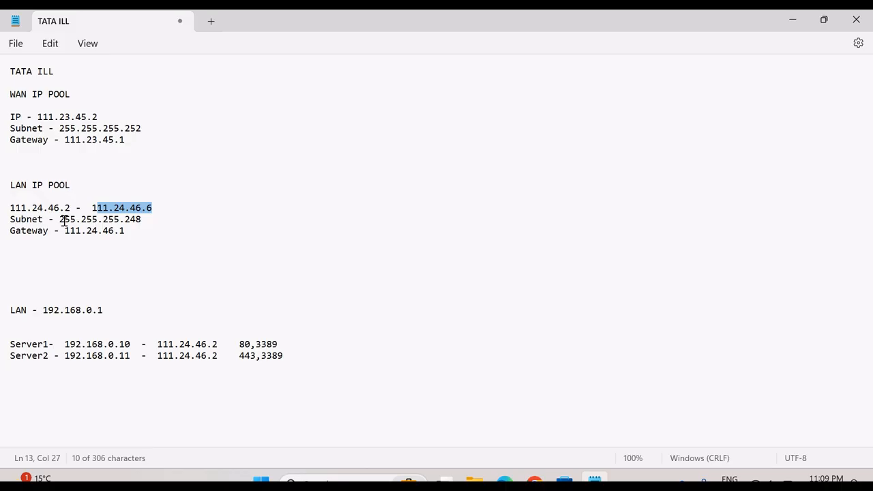
pyautogui.click(140, 220)
pyautogui.doubleClick(140, 221)
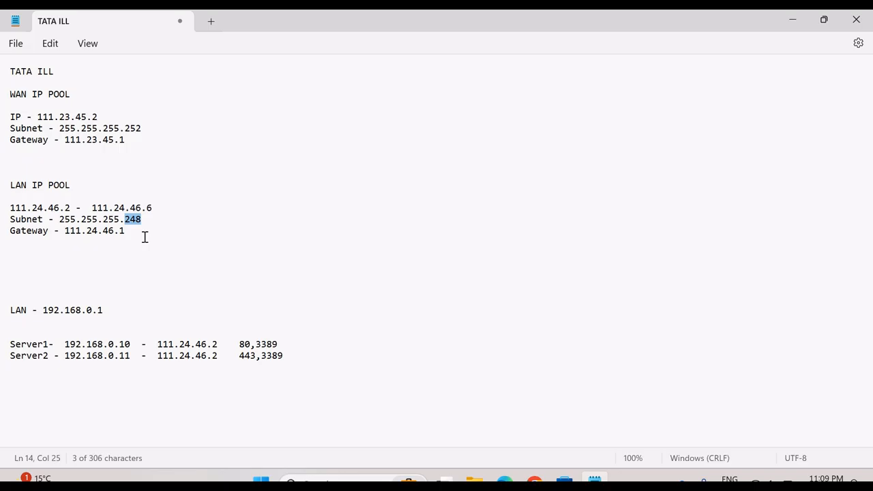
pyautogui.click(133, 241)
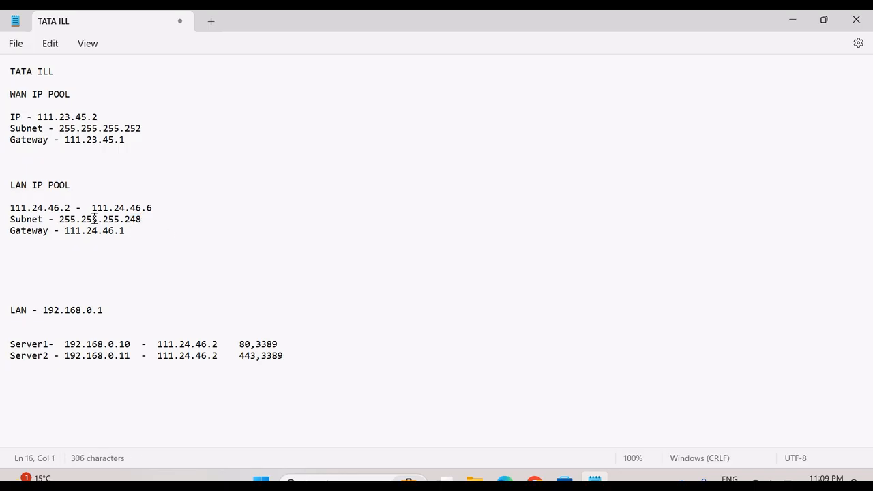
pyautogui.moveTo(127, 234); pyautogui.dragTo(71, 236)
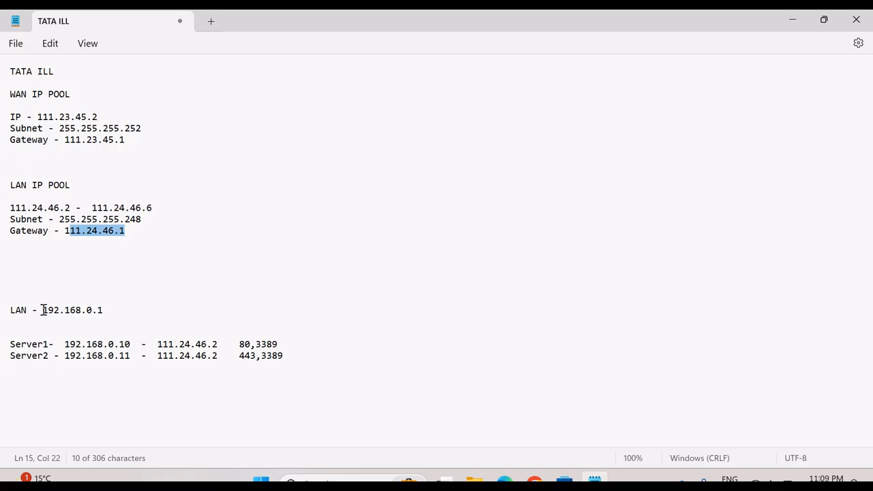
# - Compare the internal LAN address with the IP address in the WAN IP pool
pyautogui.moveTo(42, 309); pyautogui.dragTo(113, 317)
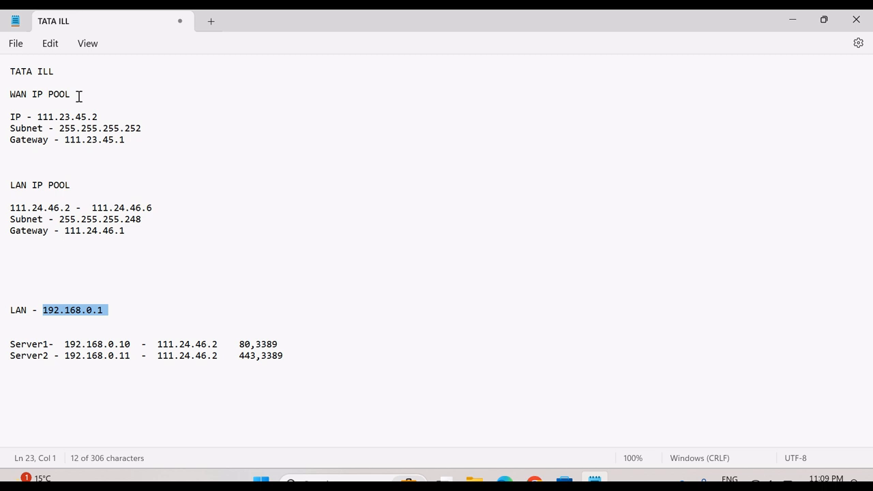
pyautogui.moveTo(77, 97); pyautogui.dragTo(12, 97)
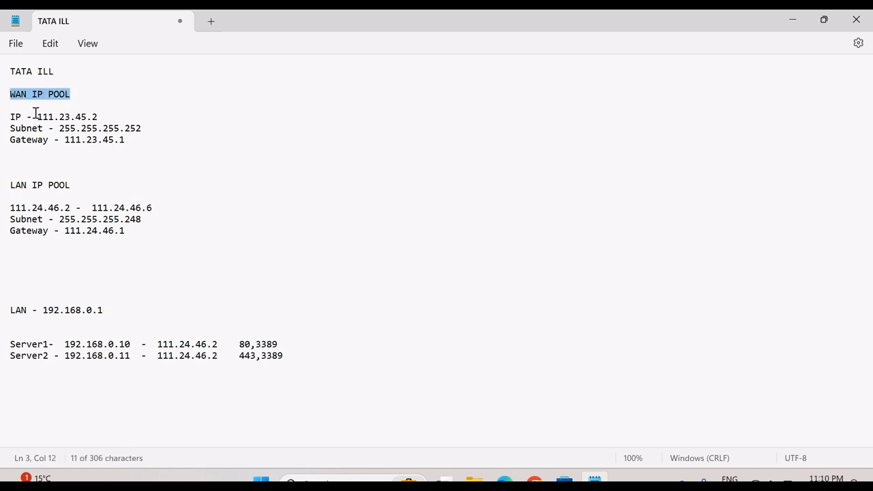
pyautogui.moveTo(37, 117); pyautogui.dragTo(106, 114)
pyautogui.click(116, 117)
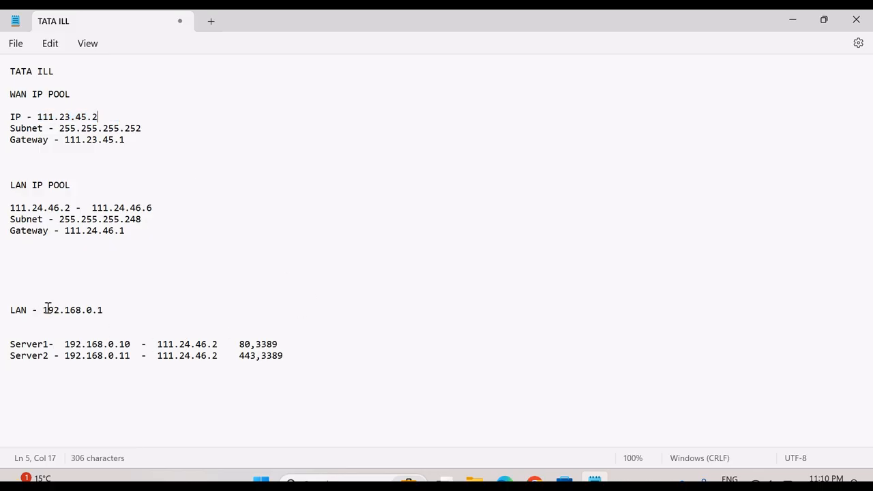
pyautogui.moveTo(48, 310); pyautogui.dragTo(111, 310)
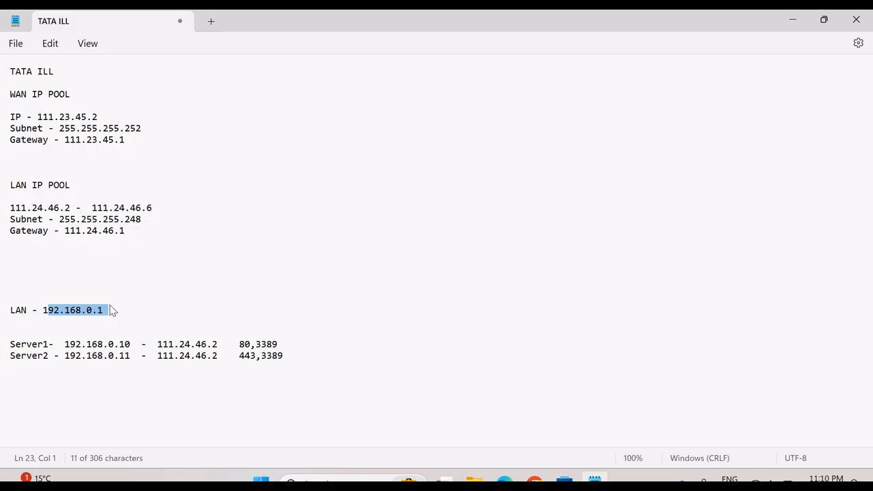
pyautogui.click(275, 299)
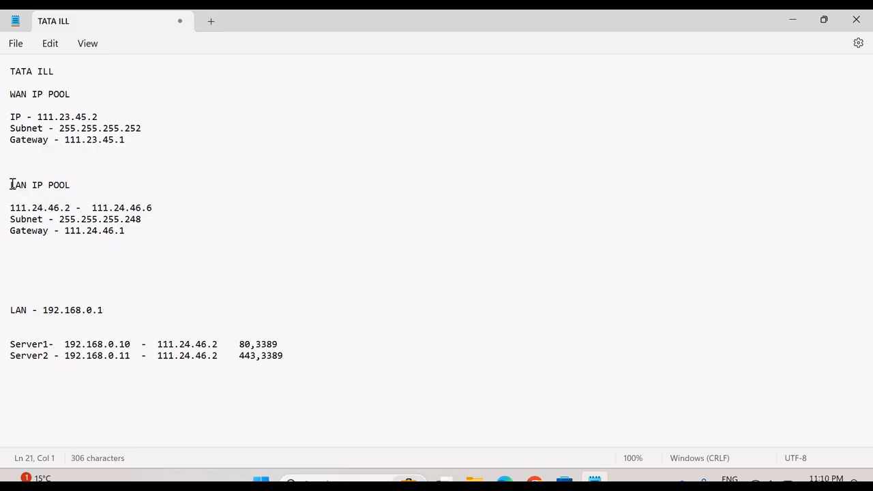
# - Review the LAN IP pool's public address range and the internal address of Server1
pyautogui.moveTo(10, 207); pyautogui.dragTo(167, 215)
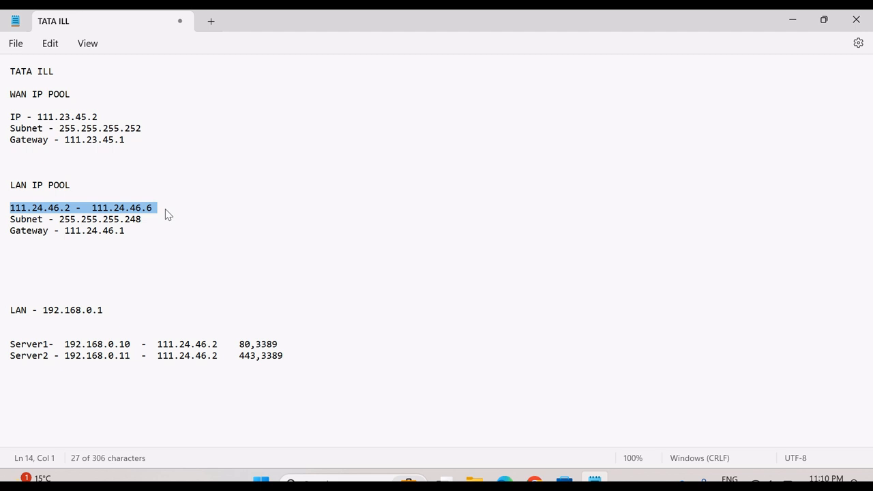
pyautogui.click(112, 298)
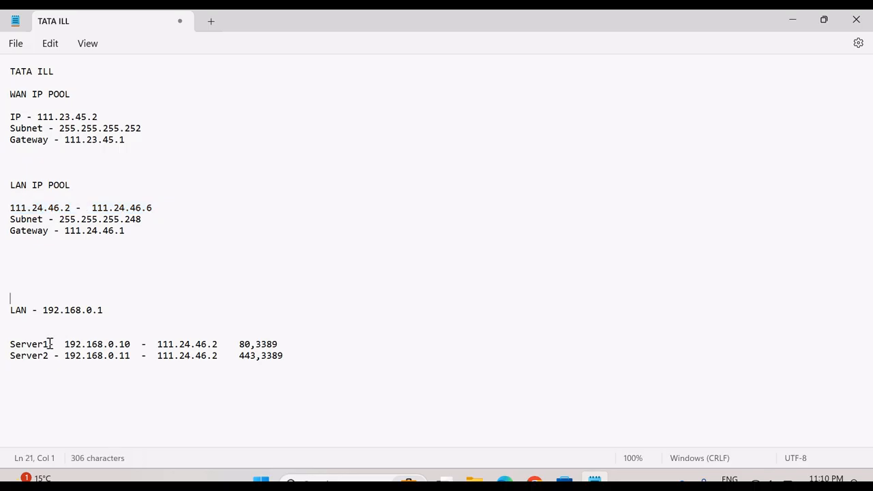
pyautogui.moveTo(50, 345); pyautogui.dragTo(10, 347)
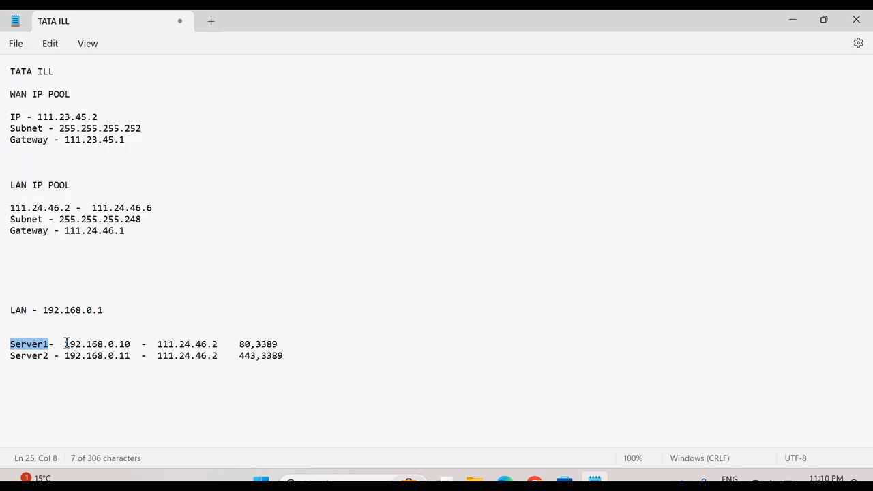
pyautogui.moveTo(66, 344); pyautogui.dragTo(131, 351)
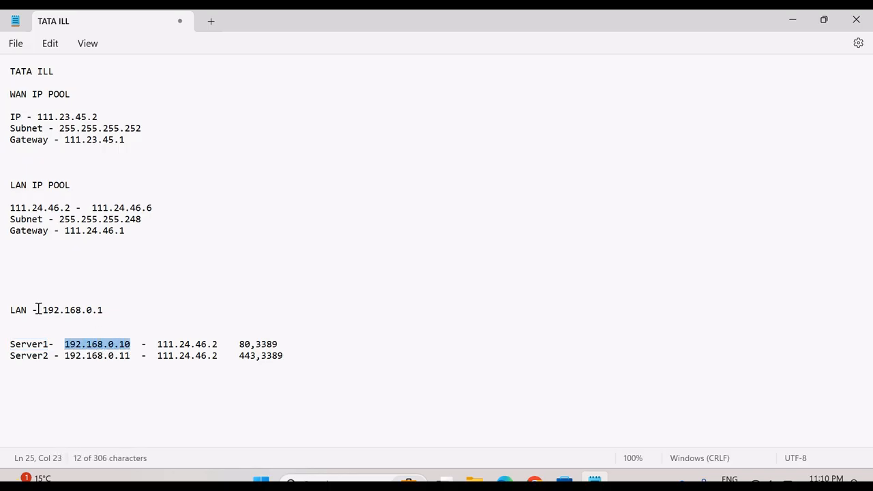
# - Append the prefix length /24 to the internal LAN address in the notes
pyautogui.moveTo(43, 310); pyautogui.dragTo(105, 315)
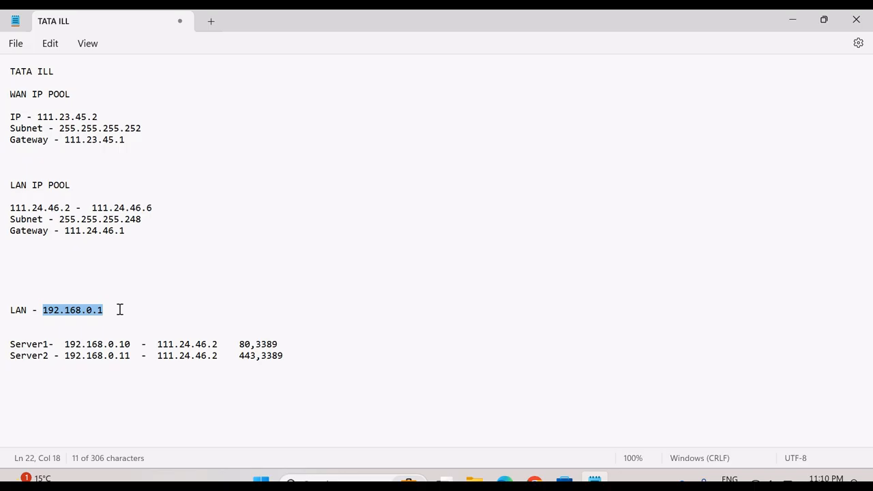
pyautogui.click(116, 309)
pyautogui.write('/24')
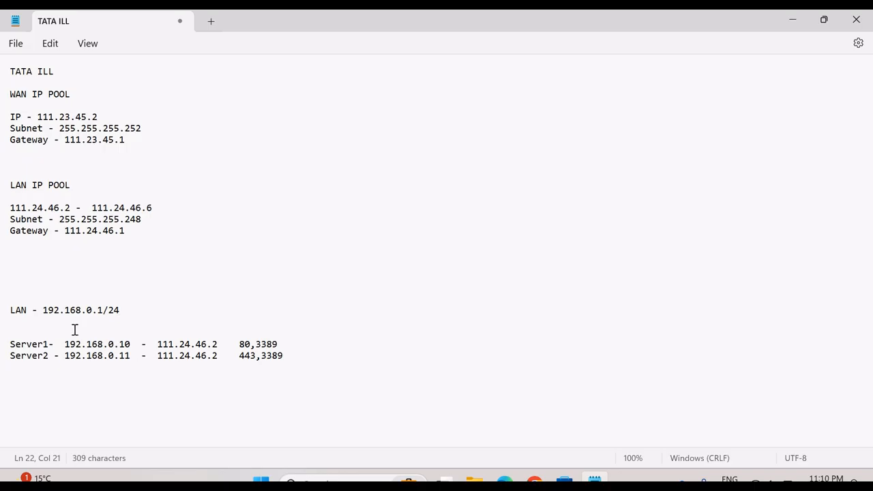
# - Examine the internal addresses of Server1 and Server2 and the first public address of the LAN IP pool they map to
pyautogui.moveTo(65, 344); pyautogui.dragTo(132, 349)
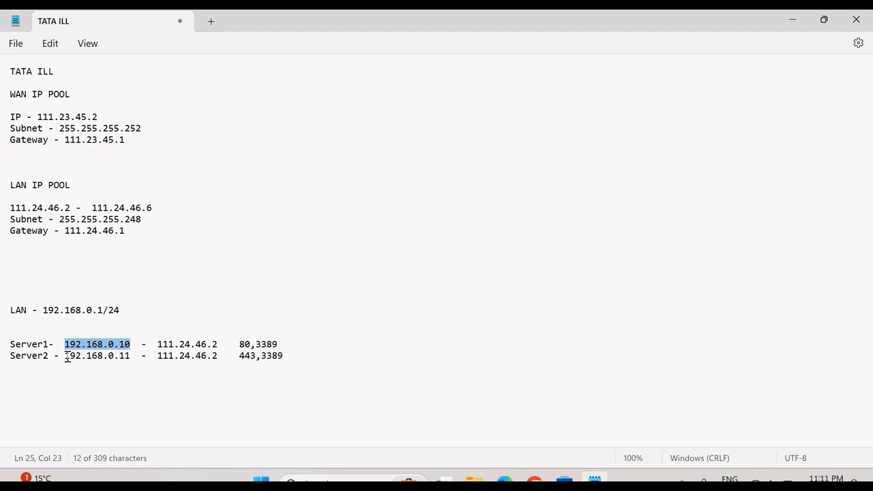
pyautogui.moveTo(66, 356); pyautogui.dragTo(127, 358)
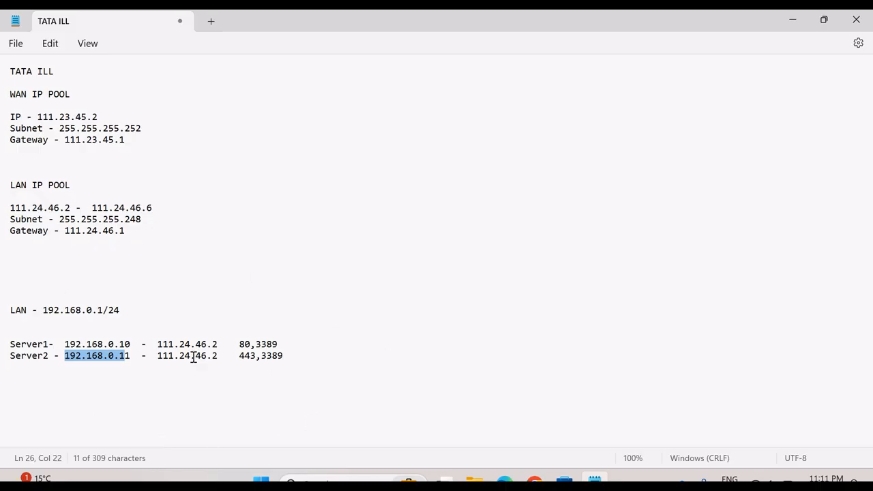
pyautogui.click(203, 388)
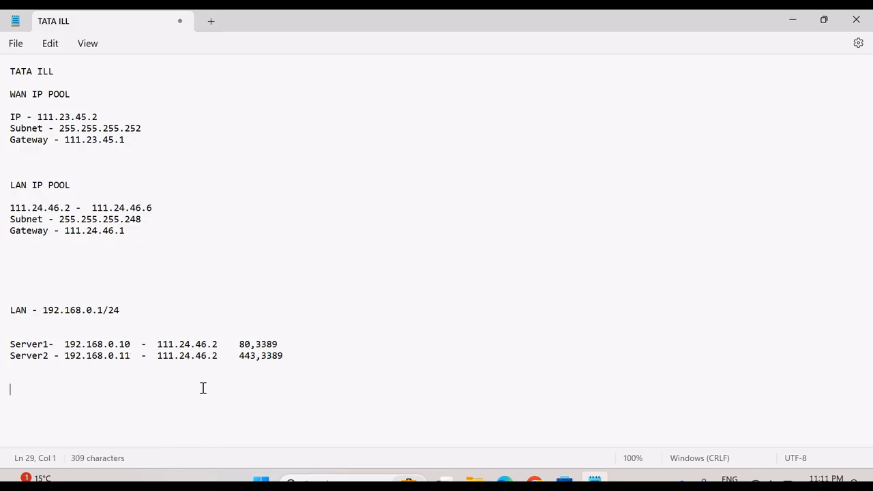
pyautogui.click(362, 332)
pyautogui.tripleClick(14, 207)
pyautogui.click(154, 241)
pyautogui.moveTo(70, 207); pyautogui.dragTo(15, 207)
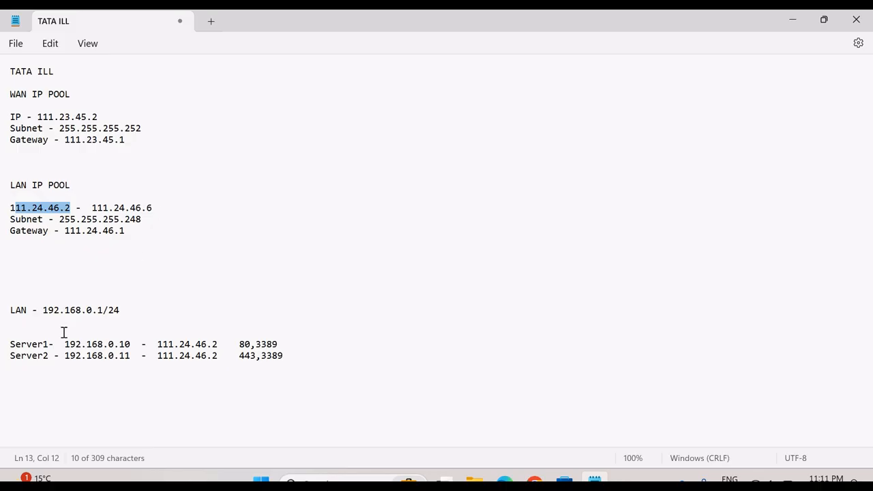
pyautogui.moveTo(65, 345); pyautogui.dragTo(131, 349)
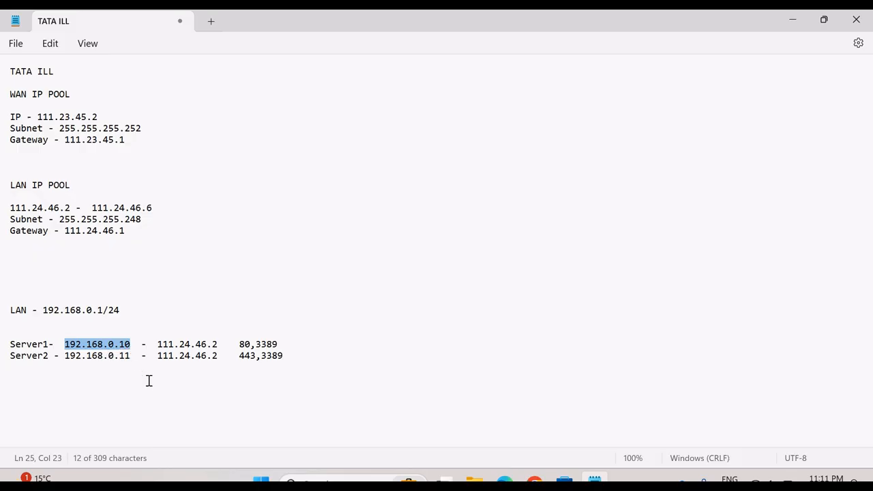
pyautogui.click(164, 407)
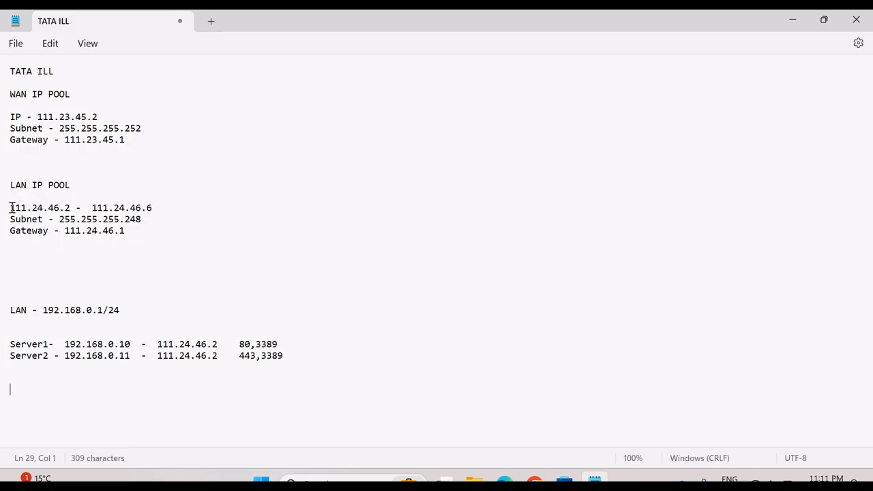
# - Compare the first LAN IP pool address with Server1's public address and examine the ports listed for Server1
pyautogui.moveTo(11, 208); pyautogui.dragTo(70, 212)
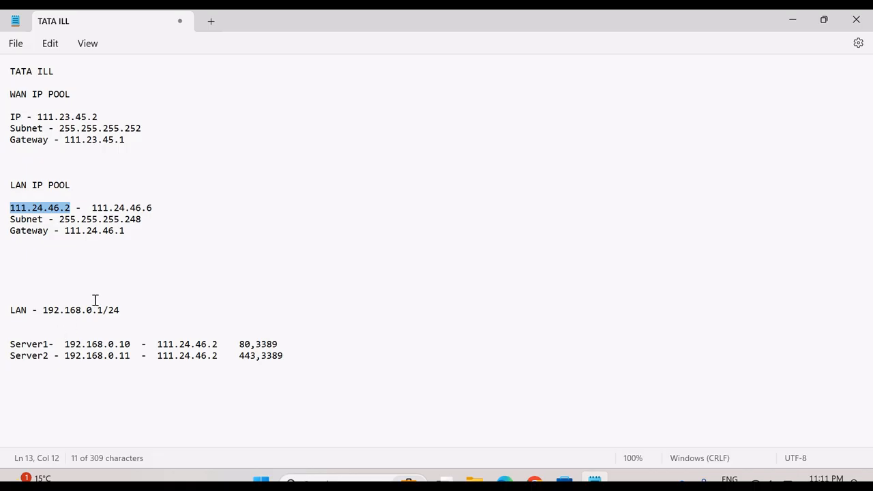
pyautogui.click(158, 347)
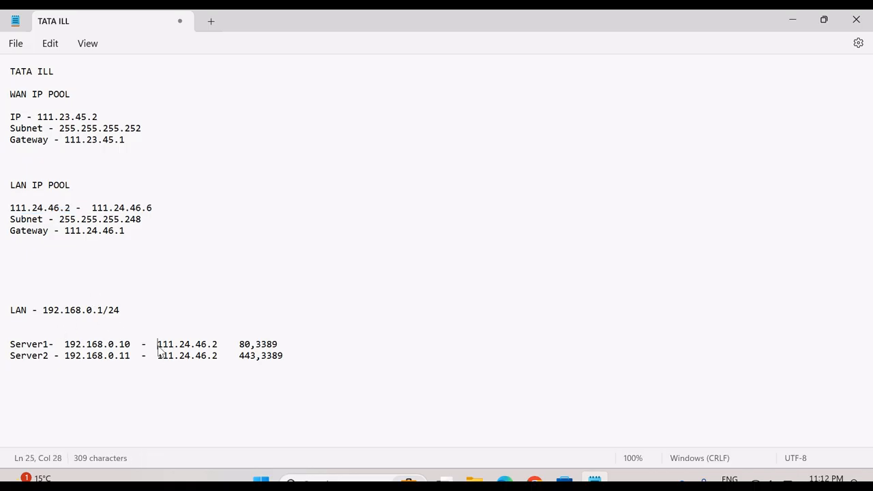
pyautogui.moveTo(158, 347); pyautogui.dragTo(220, 346)
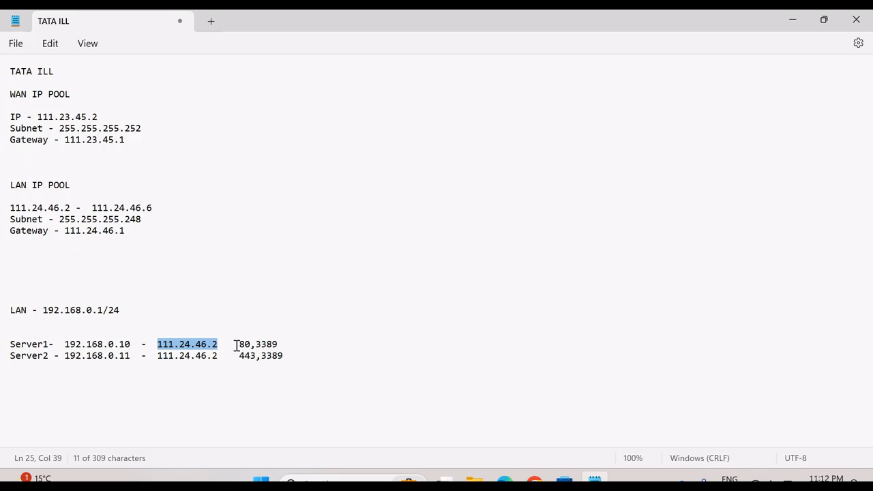
pyautogui.moveTo(236, 345); pyautogui.dragTo(285, 347)
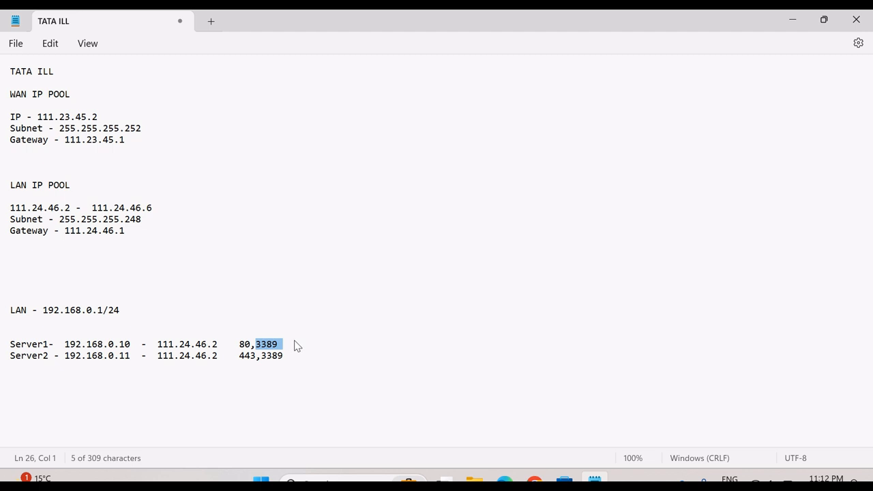
pyautogui.click(294, 346)
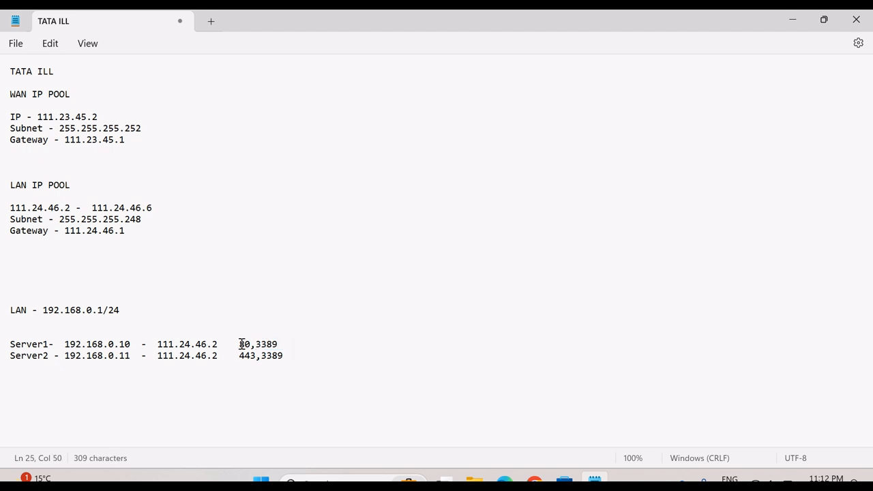
pyautogui.moveTo(235, 345); pyautogui.dragTo(281, 344)
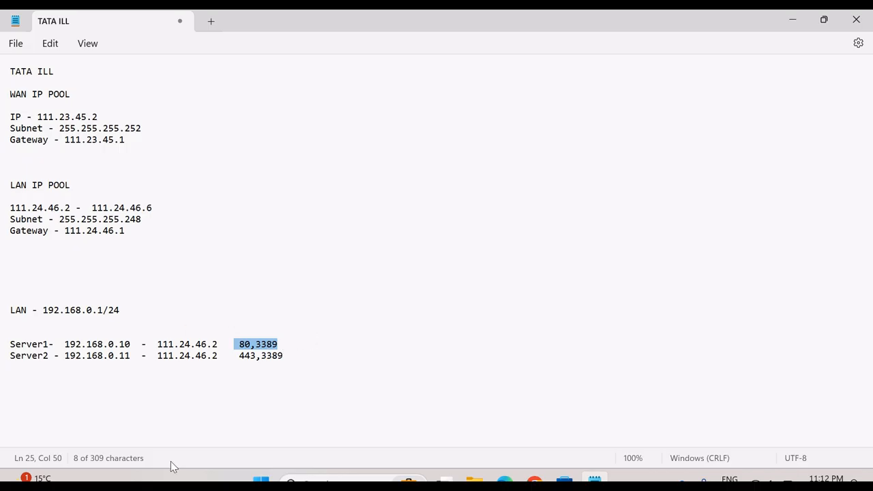
pyautogui.click(184, 395)
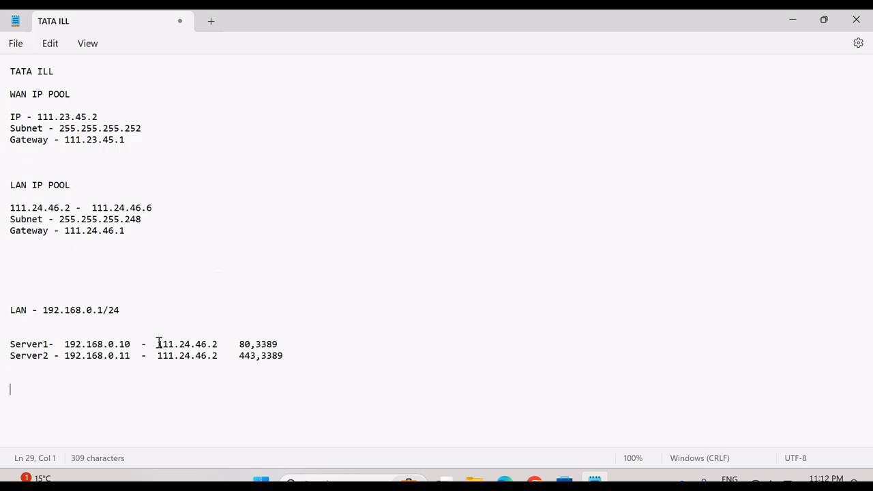
# - Trace Server1's mapping from its public address and ports to its internal address
pyautogui.moveTo(158, 344); pyautogui.dragTo(289, 350)
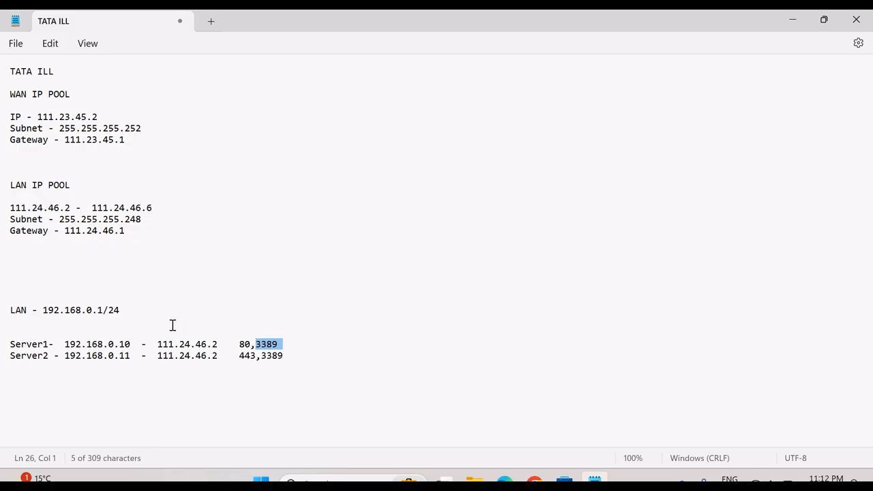
pyautogui.moveTo(158, 343); pyautogui.dragTo(268, 345)
pyautogui.click(234, 344)
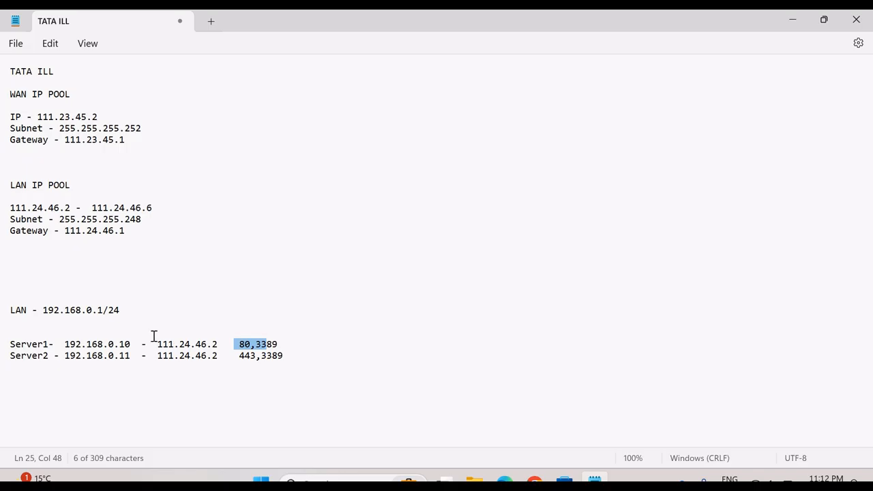
pyautogui.moveTo(132, 344); pyautogui.dragTo(67, 347)
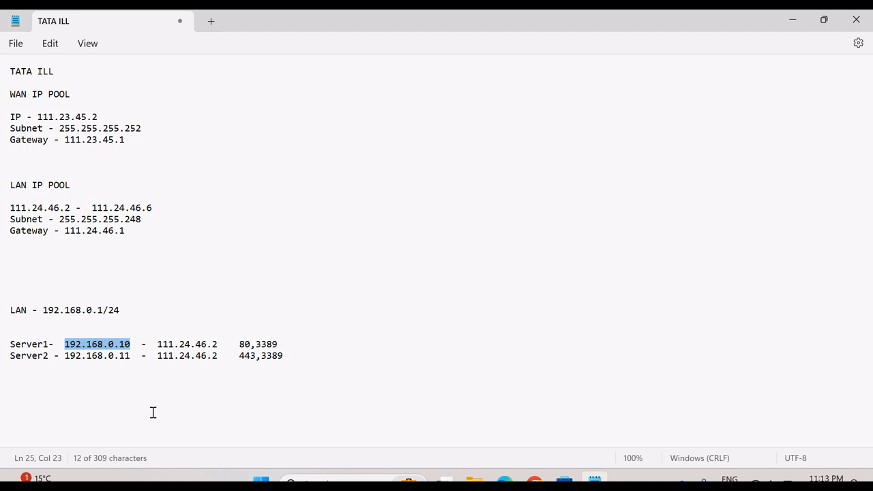
pyautogui.click(78, 390)
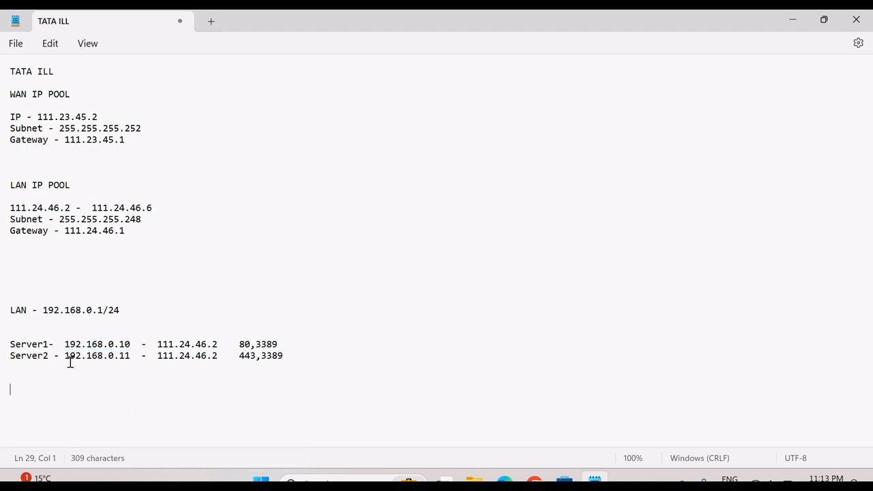
# - Change the public address on the Server2 line of the notes to 111.24.46.3
pyautogui.moveTo(66, 357); pyautogui.dragTo(134, 362)
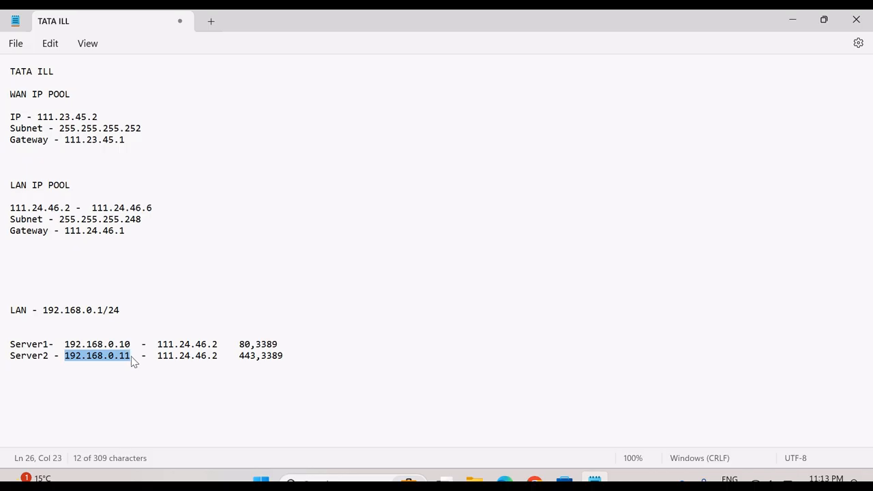
pyautogui.click(189, 379)
pyautogui.moveTo(157, 357); pyautogui.dragTo(218, 357)
pyautogui.click(222, 356)
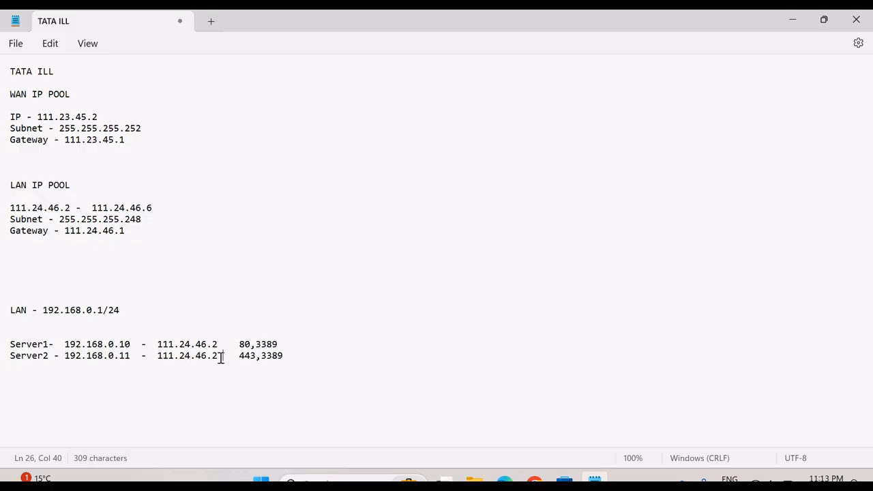
pyautogui.click(216, 357)
pyautogui.press('BackSpace')
pyautogui.write('3')
pyautogui.moveTo(221, 360); pyautogui.dragTo(162, 360)
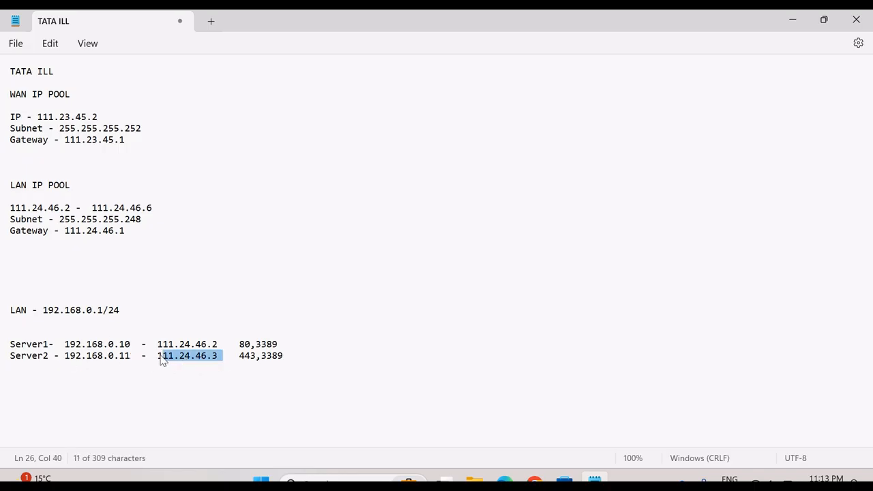
pyautogui.click(247, 400)
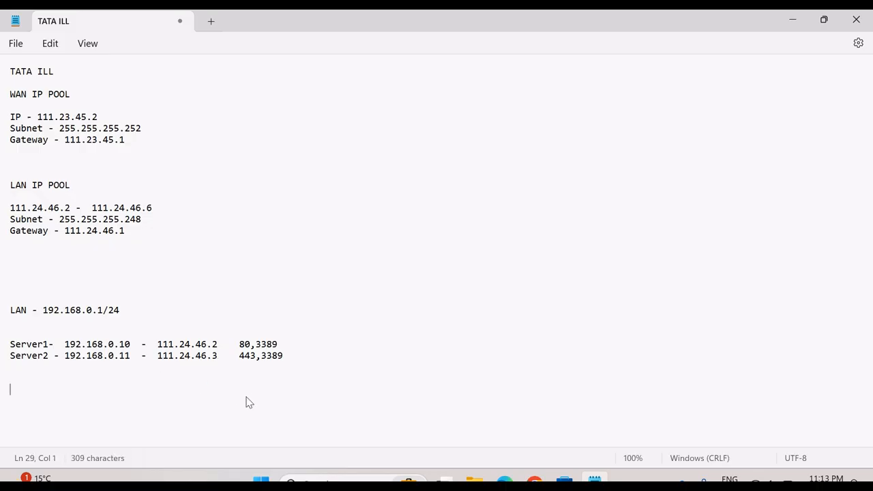
# - Examine the ports listed for Server2 and how its public address maps to its internal address
pyautogui.moveTo(244, 356); pyautogui.dragTo(269, 360)
pyautogui.click(290, 364)
pyautogui.moveTo(265, 355); pyautogui.dragTo(286, 357)
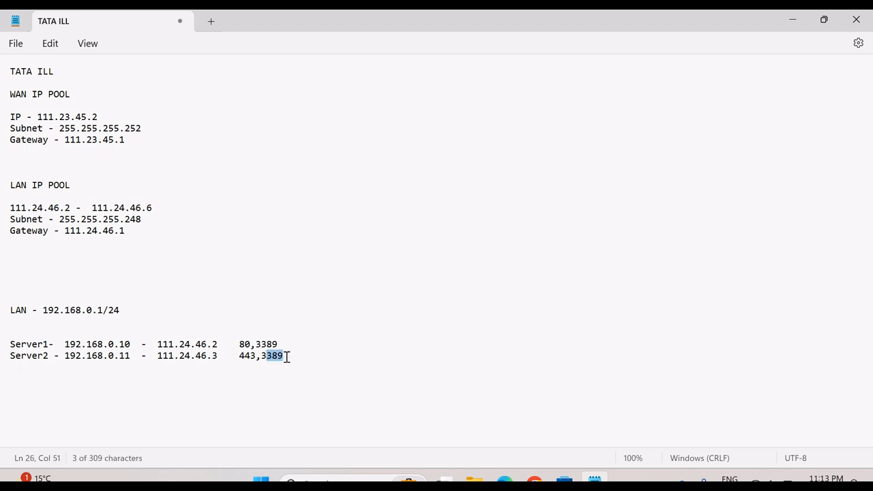
pyautogui.click(241, 378)
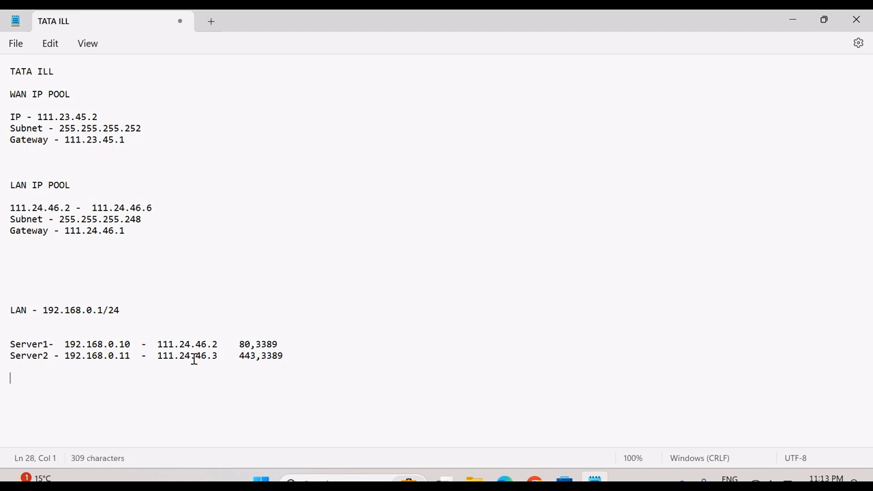
pyautogui.moveTo(162, 357); pyautogui.dragTo(276, 363)
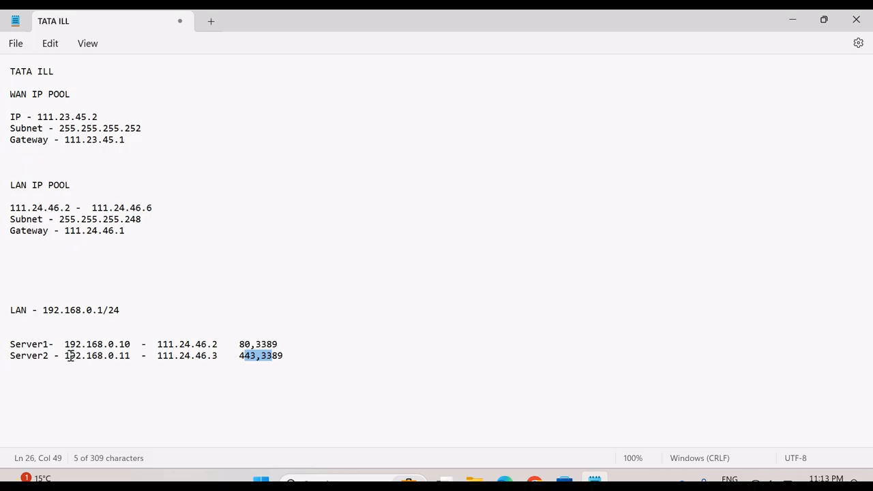
pyautogui.moveTo(66, 356); pyautogui.dragTo(127, 365)
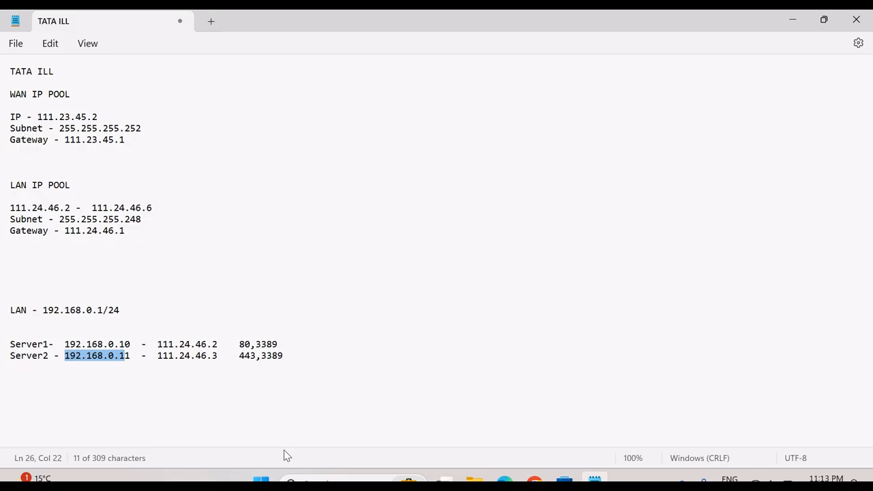
pyautogui.click(375, 224)
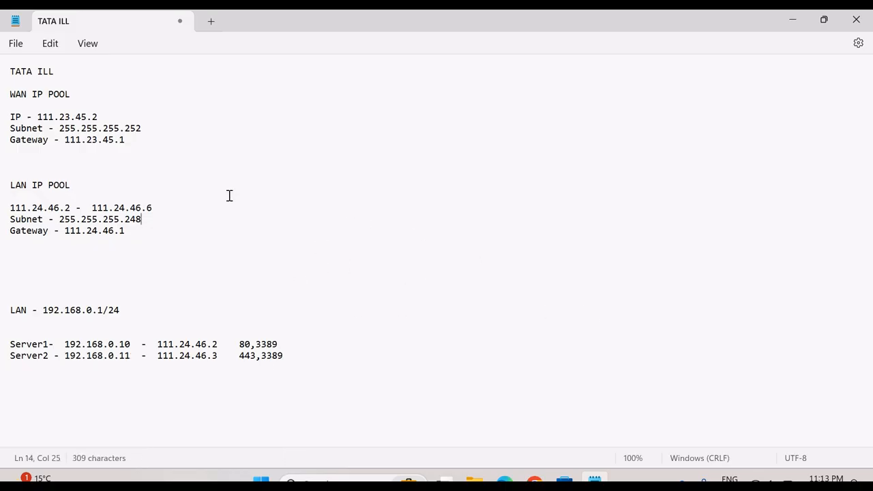
# - Check the IP address of the WAN IP pool in the TATA ILL notes
pyautogui.click(534, 480)
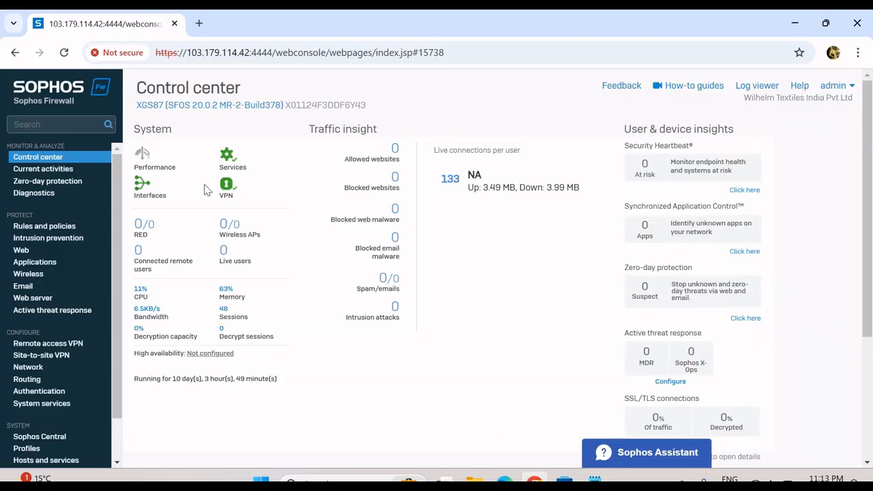
pyautogui.click(793, 21)
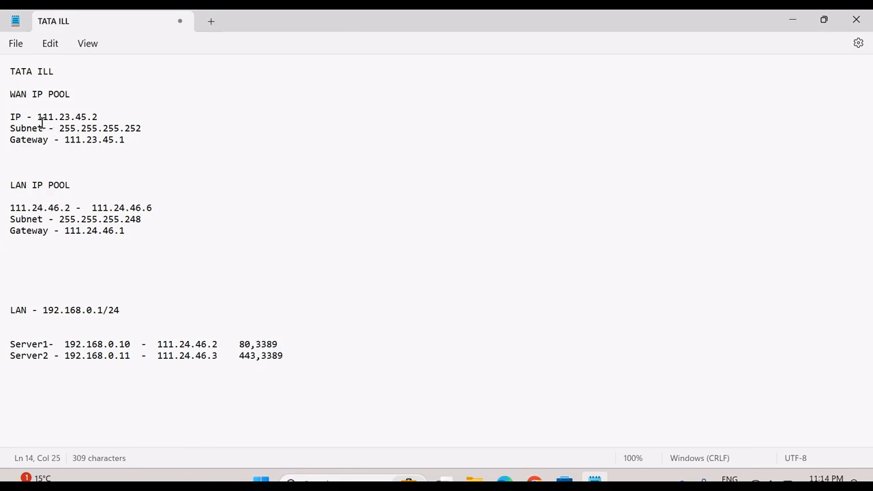
pyautogui.moveTo(38, 116); pyautogui.dragTo(105, 119)
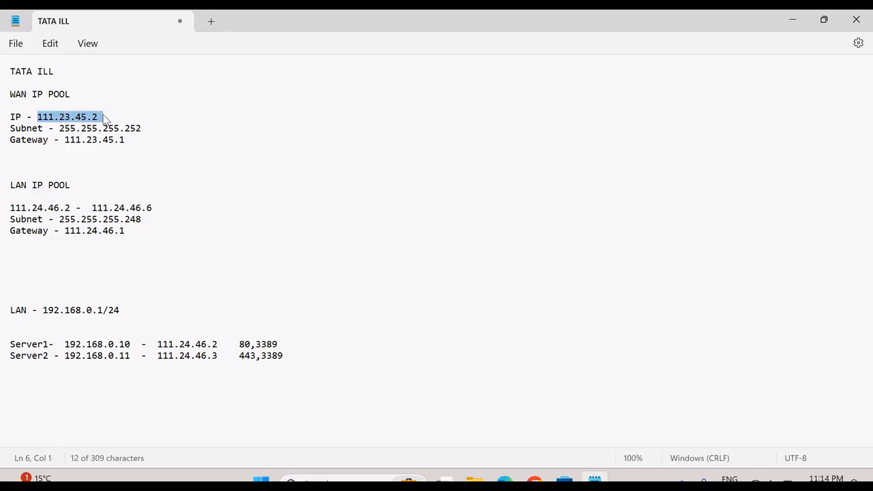
# - Switch to the Sophos Firewall console in Chrome and open the settings of the Port4 network interface
pyautogui.click(535, 481)
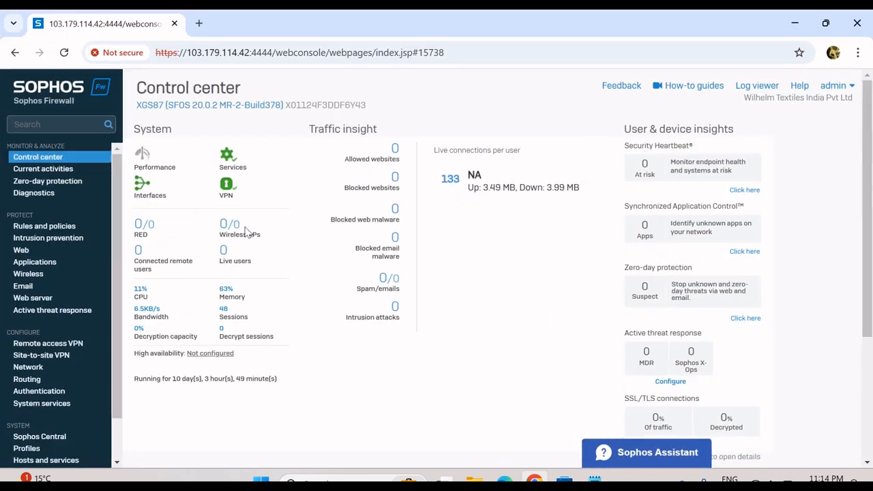
pyautogui.scroll(-1, 119, 287)
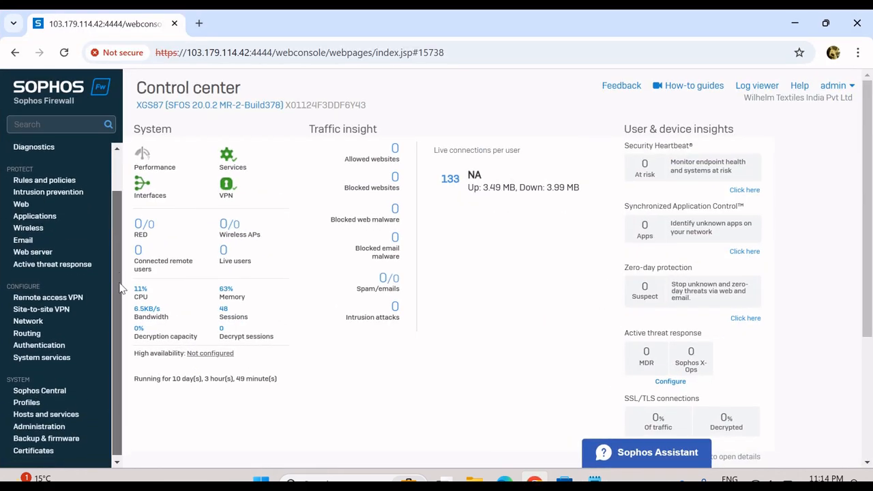
pyautogui.click(31, 321)
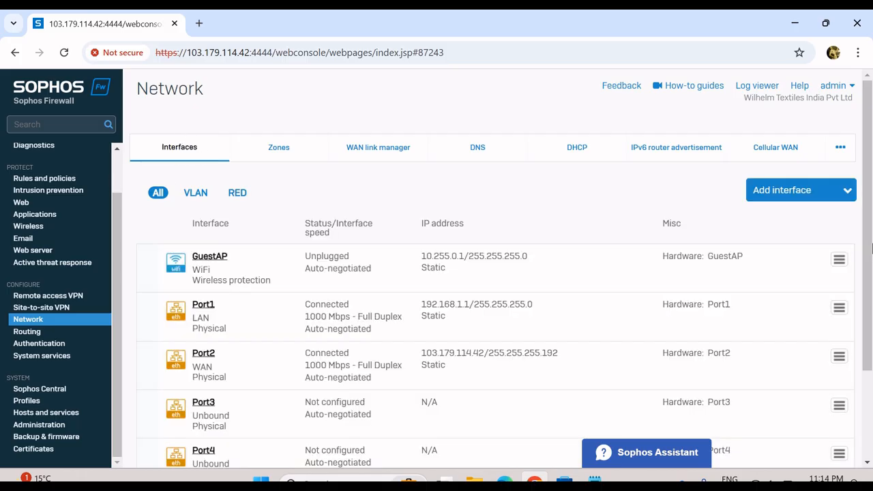
pyautogui.moveTo(870, 263); pyautogui.dragTo(871, 373)
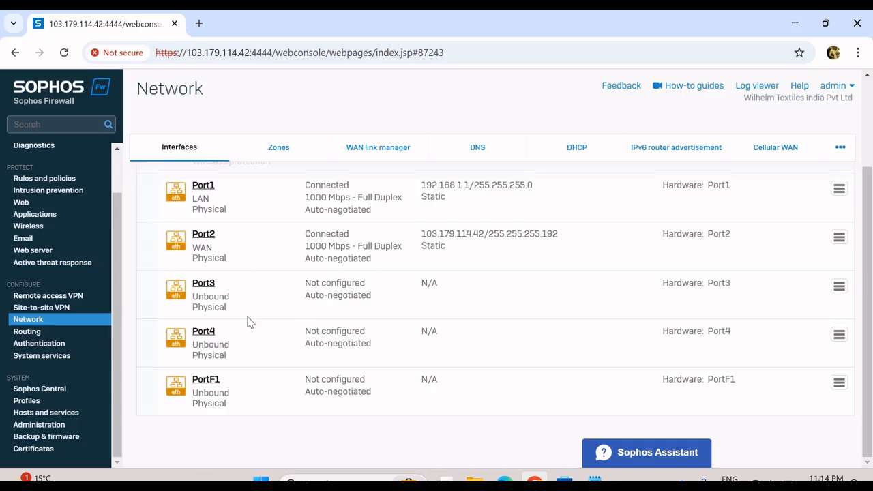
pyautogui.click(204, 333)
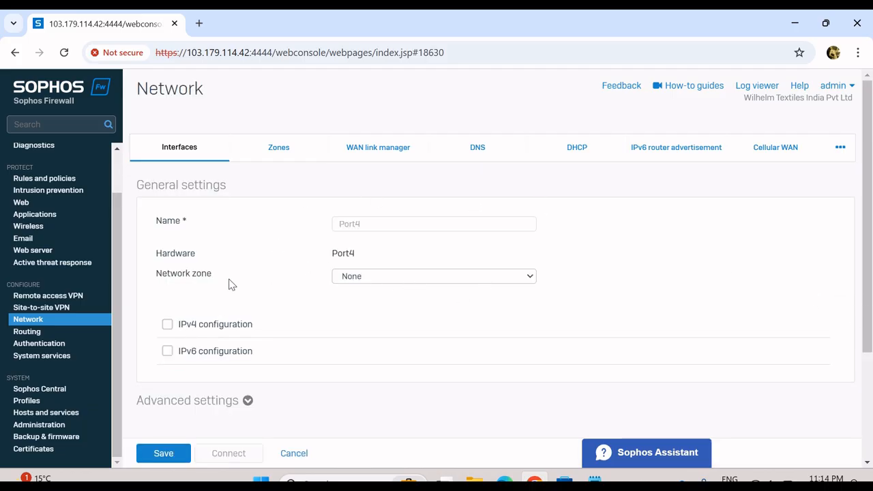
# - Assign Port4 to the WAN network zone and set its static IPv4 address to 111.23.45.2
pyautogui.click(406, 277)
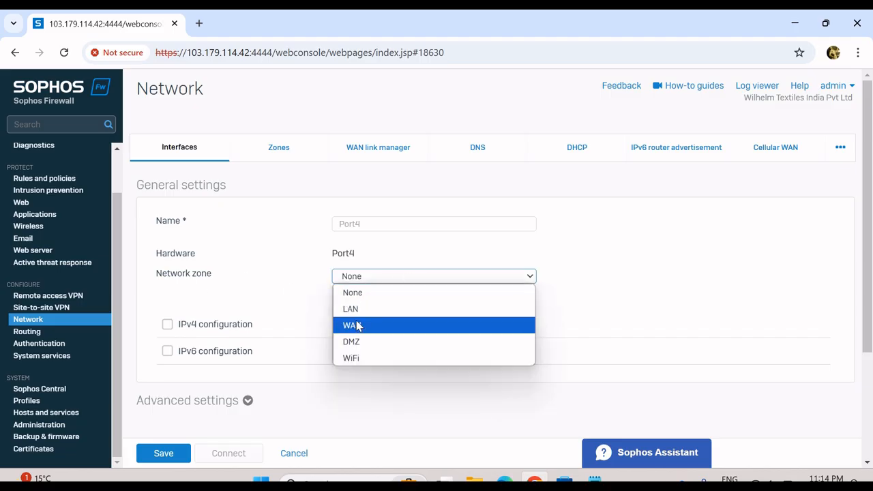
pyautogui.click(357, 325)
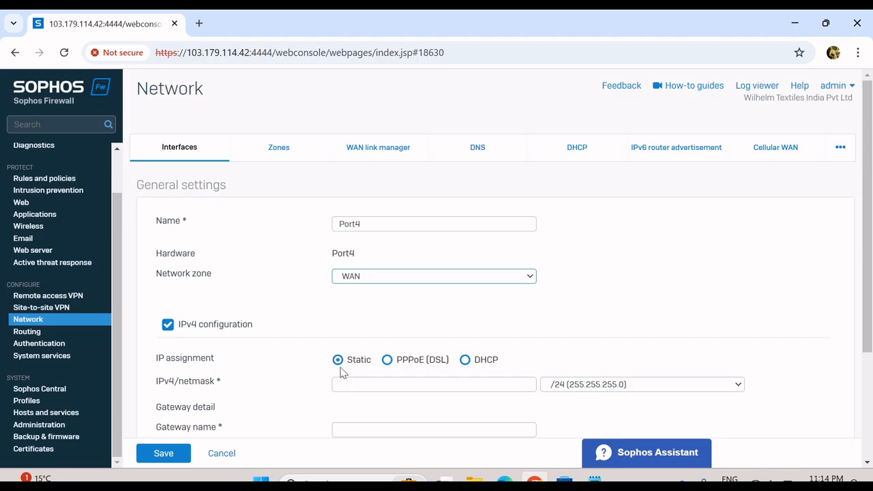
pyautogui.click(355, 390)
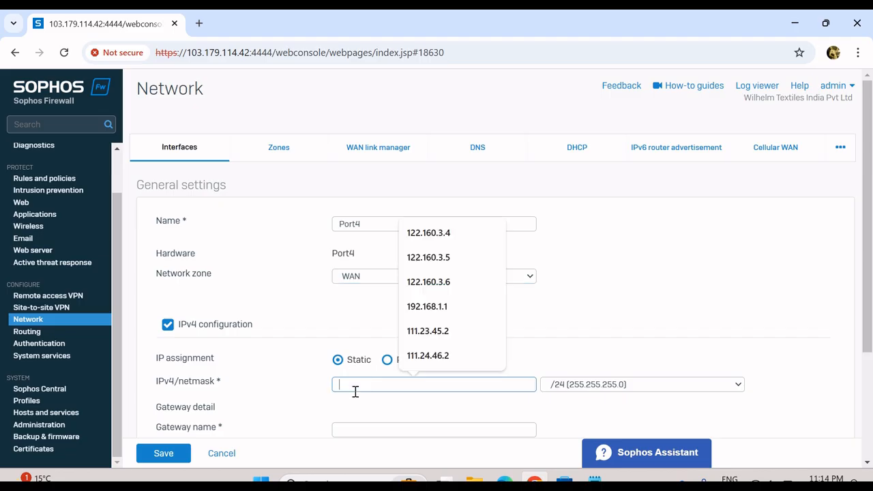
pyautogui.press('Down')
pyautogui.press('Down')
pyautogui.press('Down')
pyautogui.press('Down')
pyautogui.press('Down')
pyautogui.press('Return')
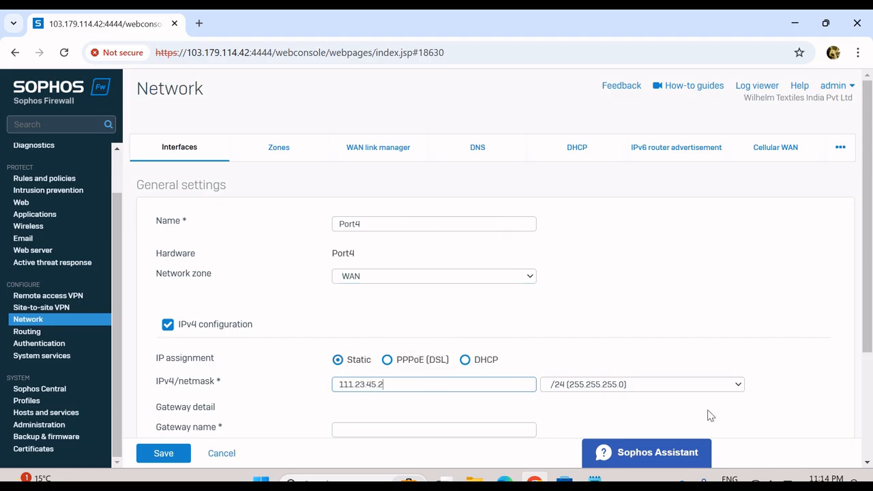
# - Set the netmask of Port4's IPv4 address to /30 (255.255.255.252)
pyautogui.scroll(-1, 726, 313)
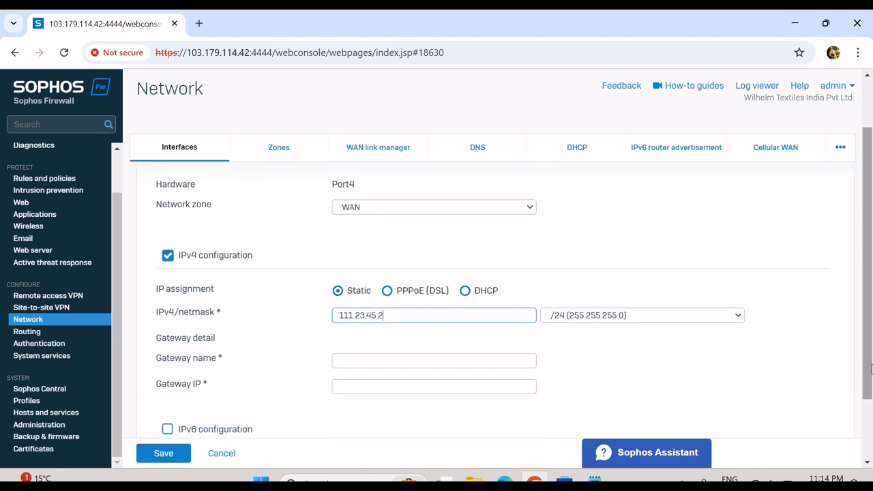
pyautogui.click(704, 315)
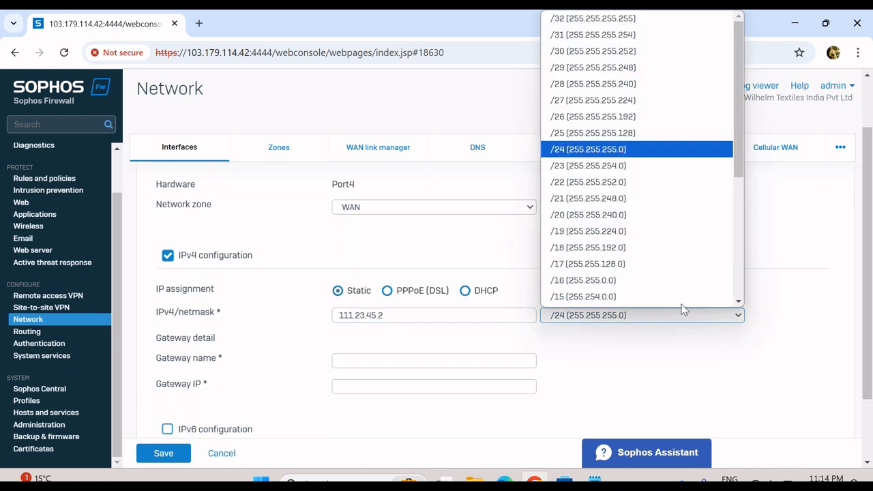
pyautogui.click(593, 52)
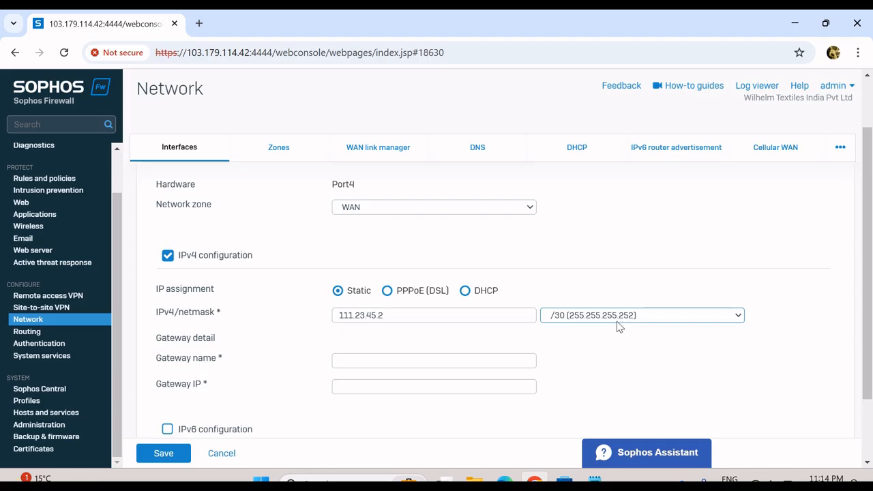
# - Set Port4's gateway name to TATA and gateway IP to 111.23.45.1, and save the interface update
pyautogui.click(415, 358)
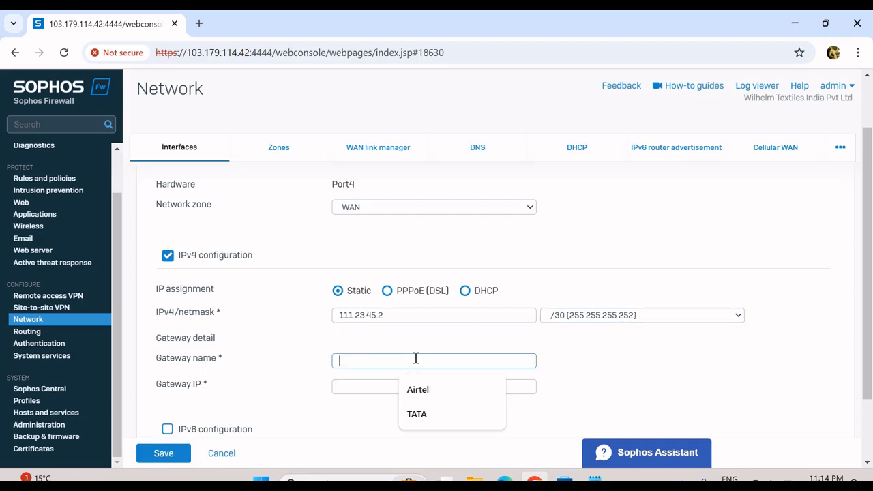
pyautogui.click(426, 415)
pyautogui.click(385, 385)
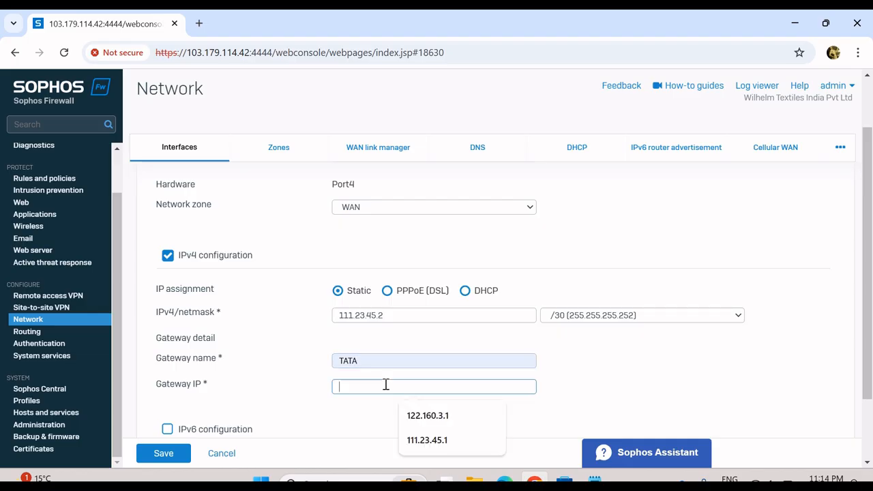
pyautogui.press('Down')
pyautogui.press('Down')
pyautogui.press('Return')
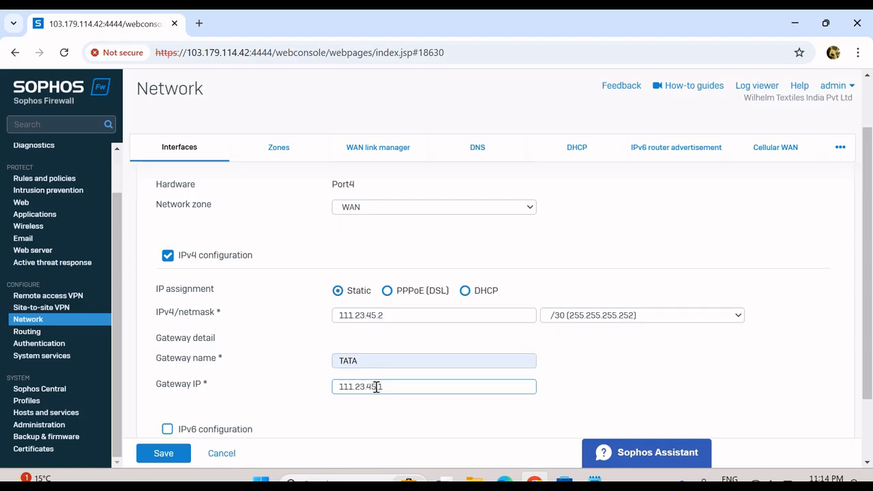
pyautogui.click(163, 454)
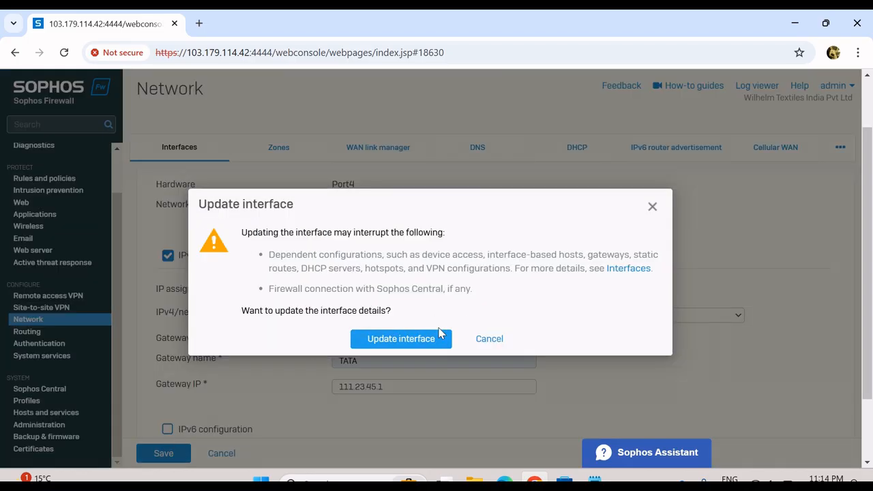
pyautogui.click(400, 346)
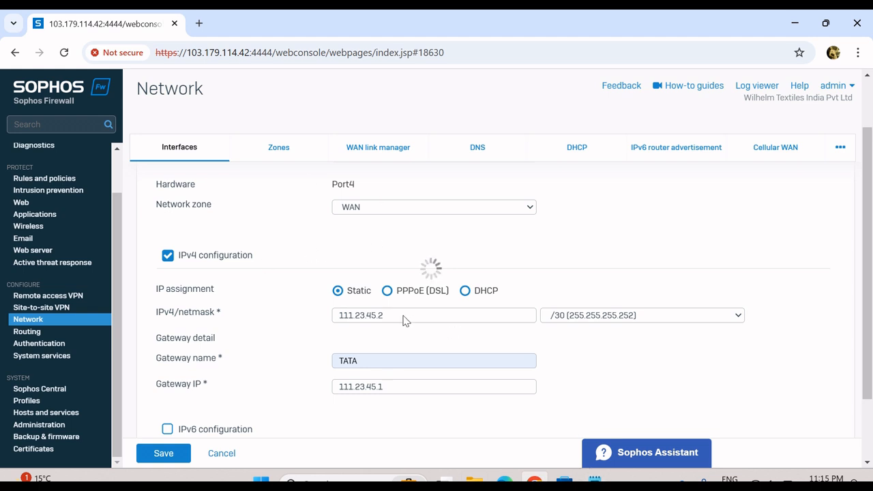
# - Switch to the TATA ILL notes in Notepad and check the first address of the LAN IP pool
pyautogui.click(593, 479)
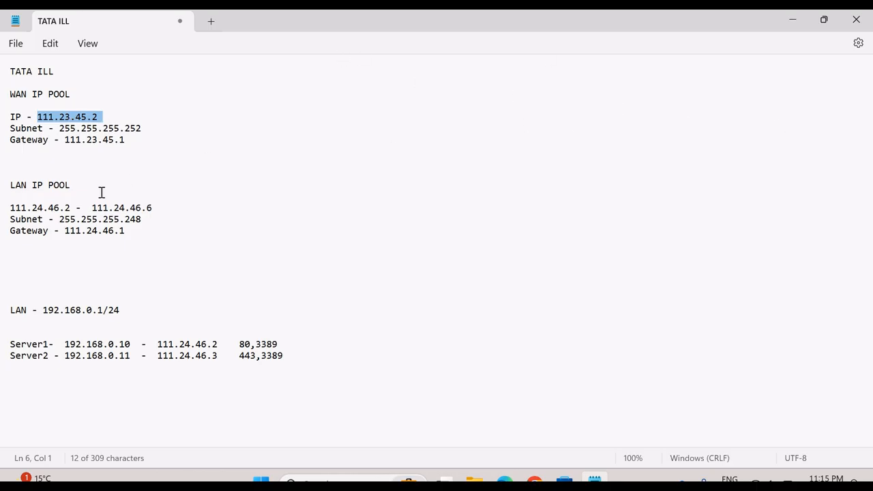
pyautogui.moveTo(71, 207); pyautogui.dragTo(10, 210)
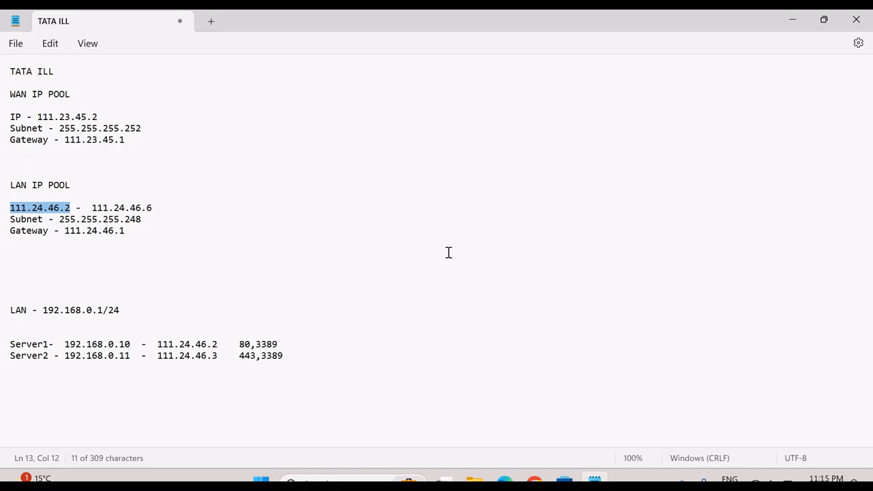
pyautogui.click(798, 18)
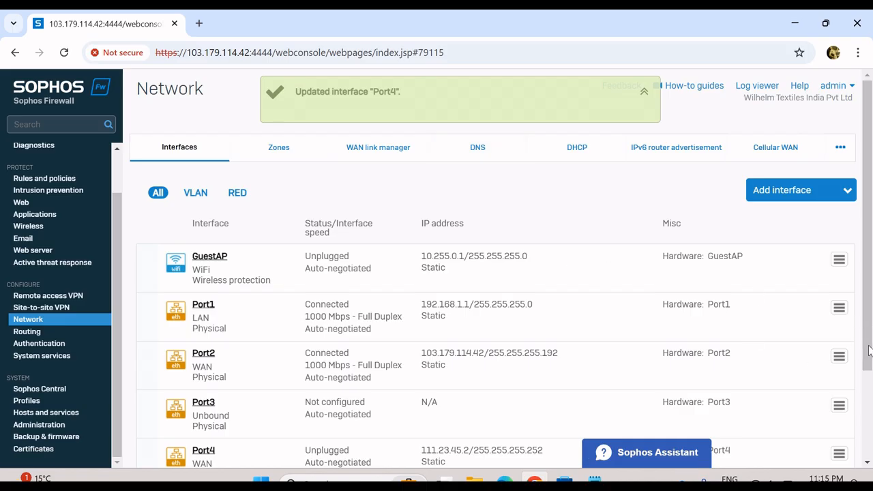
# - Check Port4's IP address and netmask in the firewall's interface list
pyautogui.scroll(-3, 868, 350)
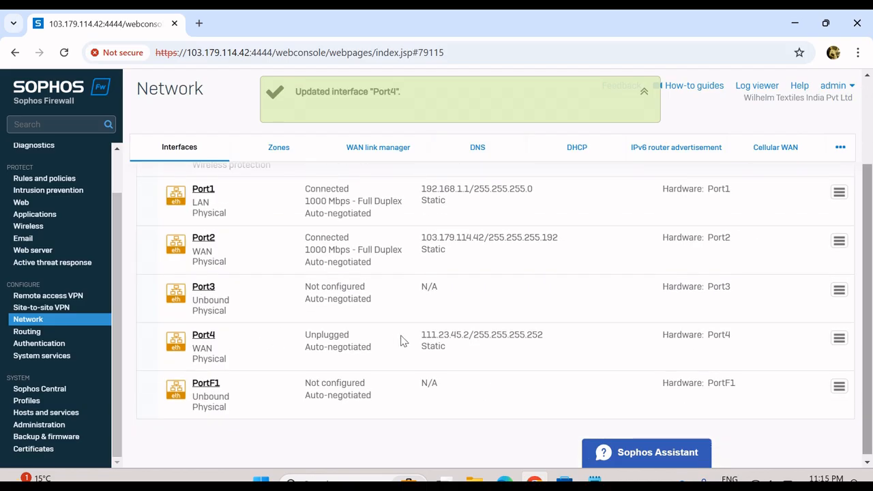
pyautogui.moveTo(422, 335); pyautogui.dragTo(456, 337)
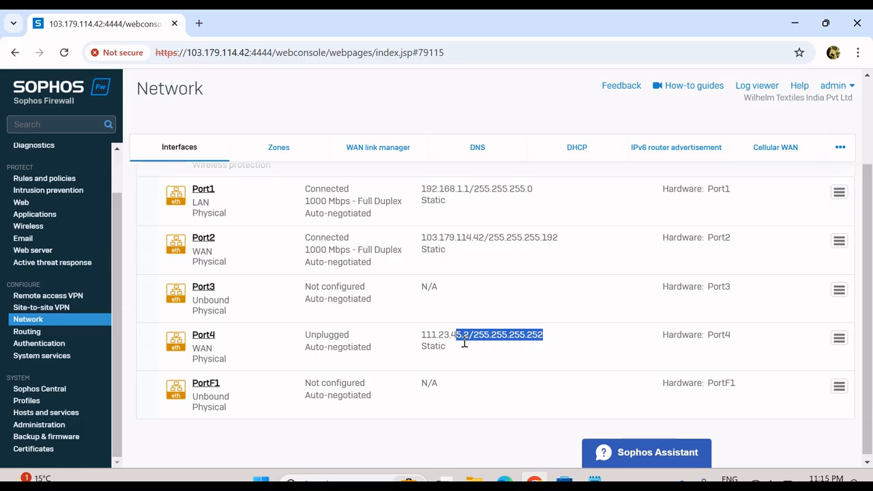
pyautogui.click(464, 343)
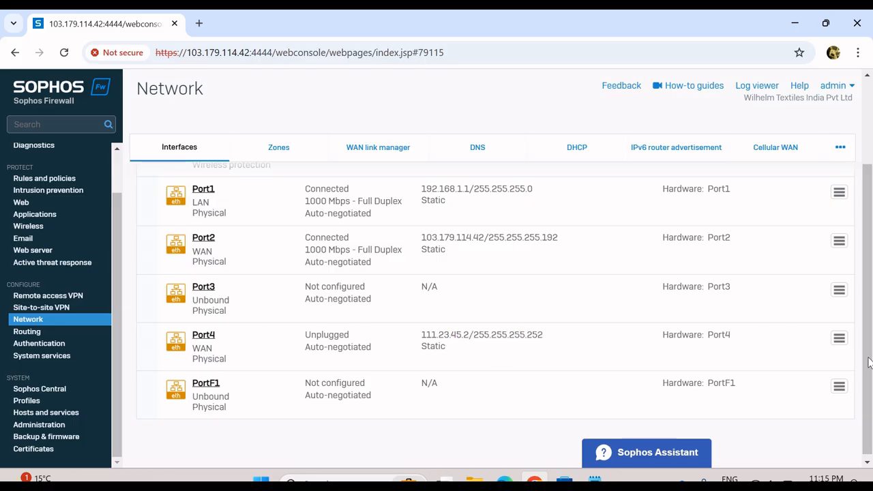
# - Start adding an alias interface and choose Port4 as its physical interface
pyautogui.scroll(1, 868, 361)
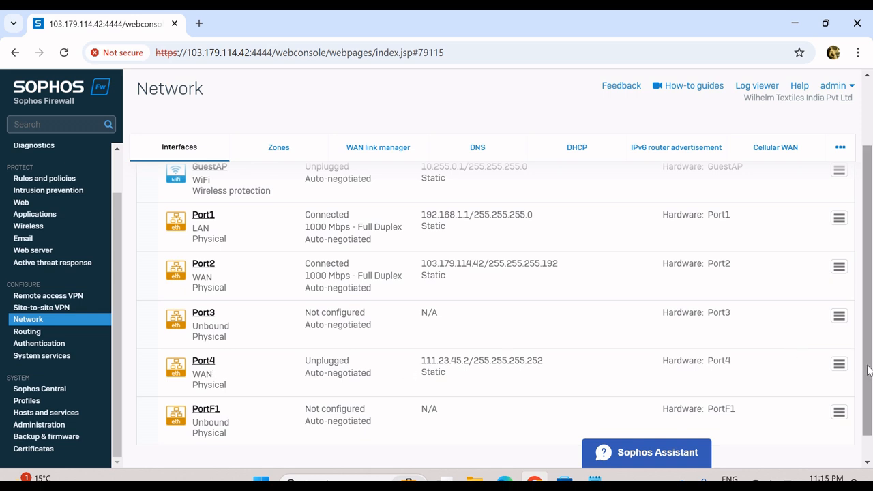
pyautogui.moveTo(868, 370); pyautogui.dragTo(870, 311)
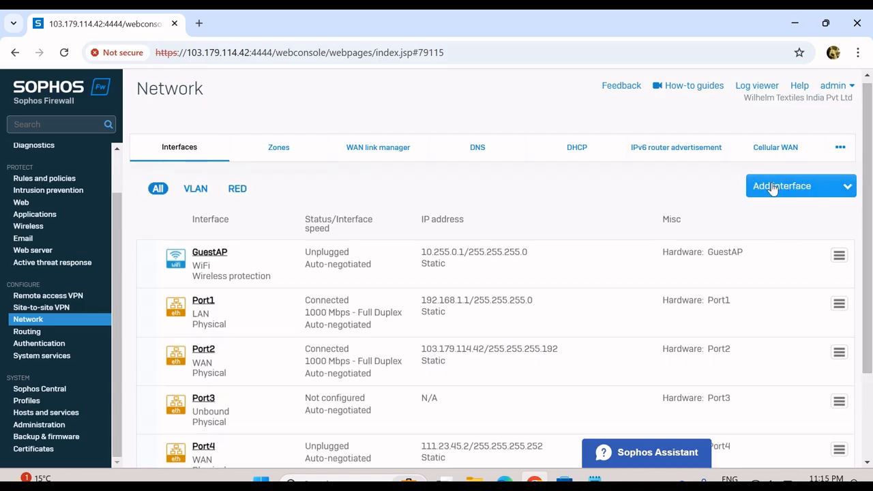
pyautogui.click(818, 193)
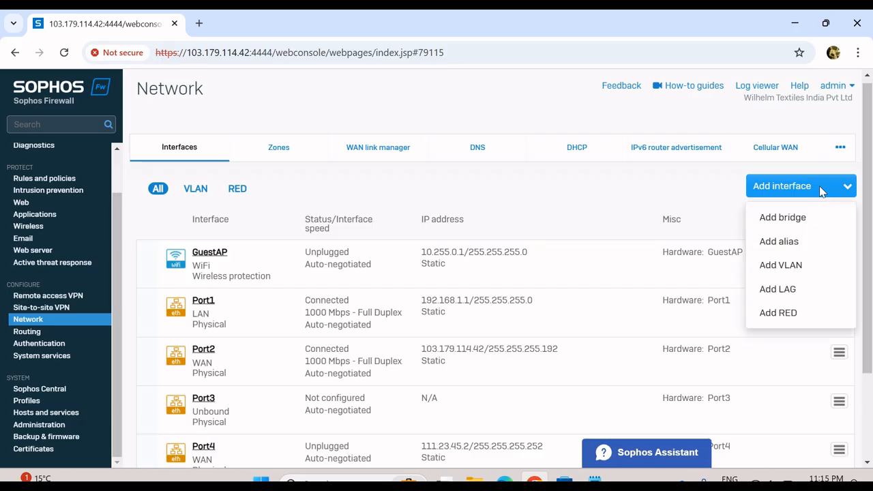
pyautogui.click(791, 248)
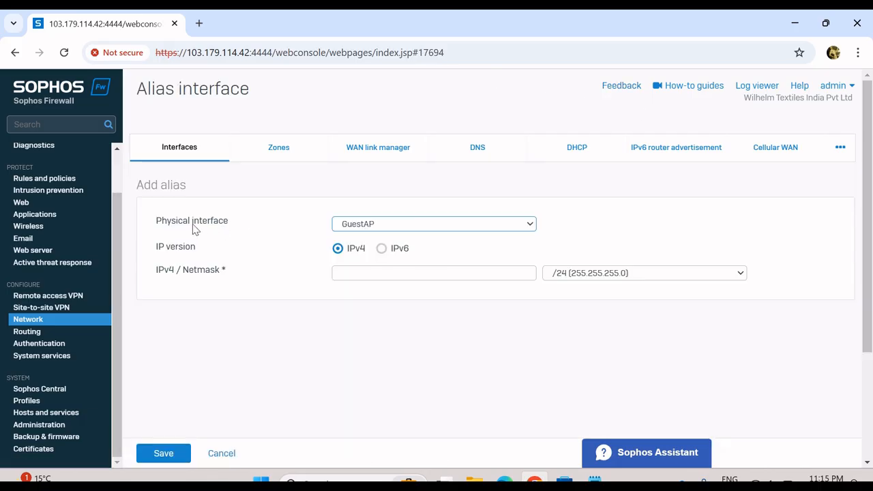
pyautogui.moveTo(158, 226); pyautogui.dragTo(239, 236)
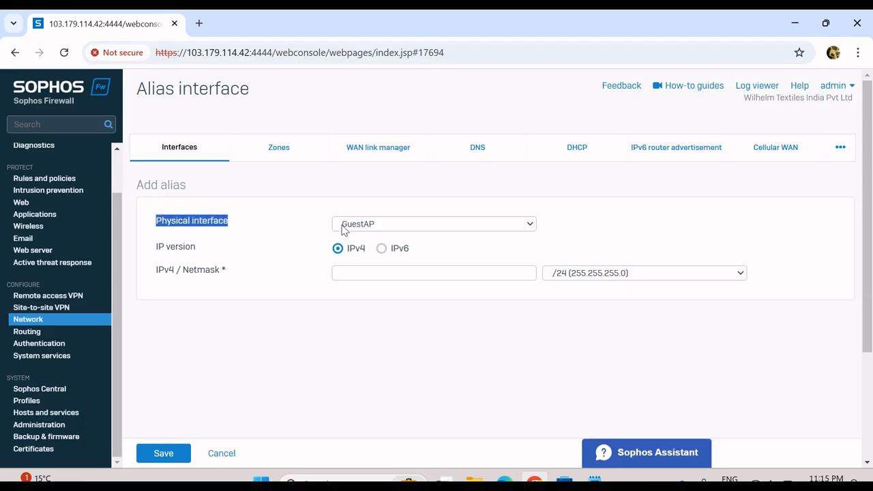
pyautogui.click(384, 230)
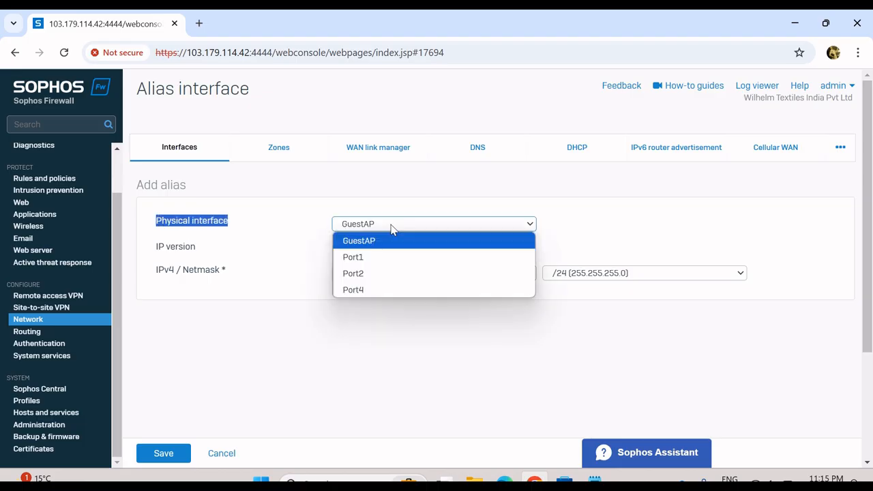
pyautogui.click(359, 292)
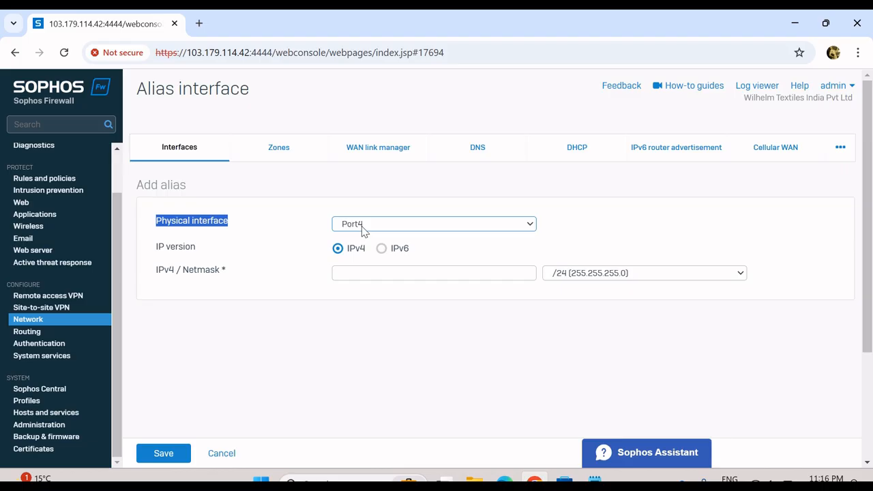
# - Give the Port4 alias the IPv4 address 111.24.46.2 with netmask /29 (255.255.255.248), check it against the notes and save it
pyautogui.click(387, 271)
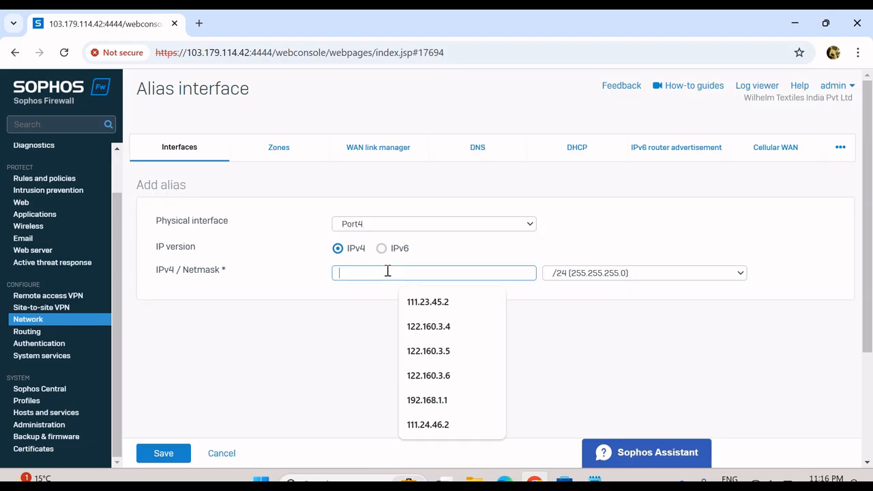
pyautogui.click(427, 425)
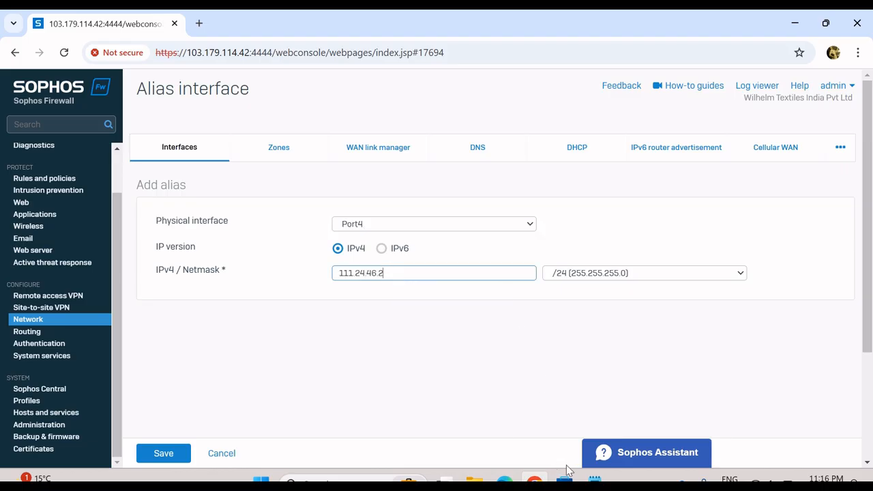
pyautogui.hotkey('alt', 'Tab')
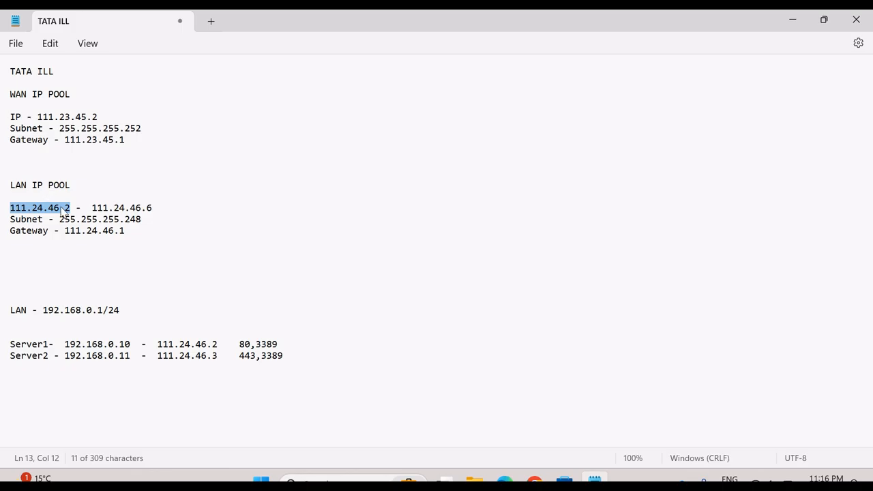
pyautogui.click(795, 19)
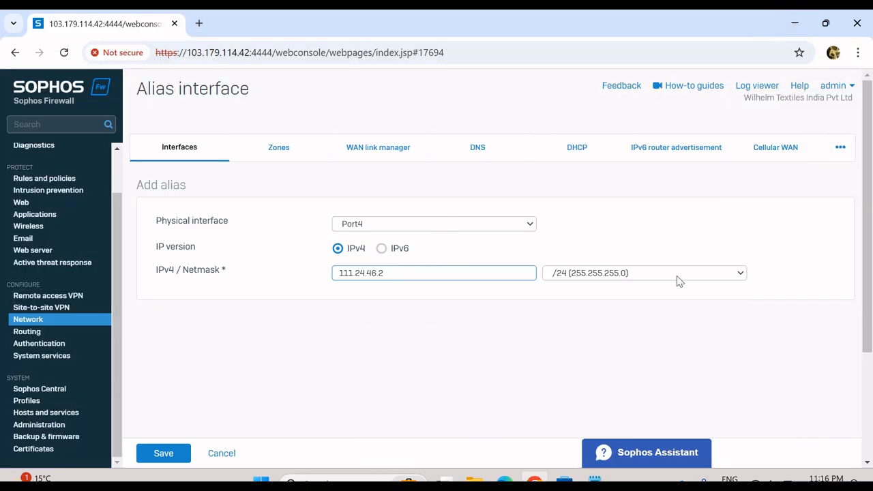
pyautogui.click(676, 275)
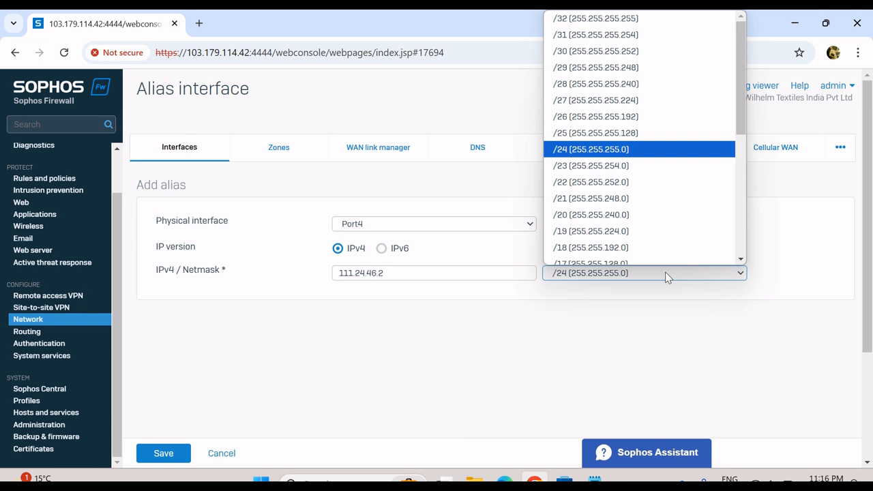
pyautogui.click(596, 68)
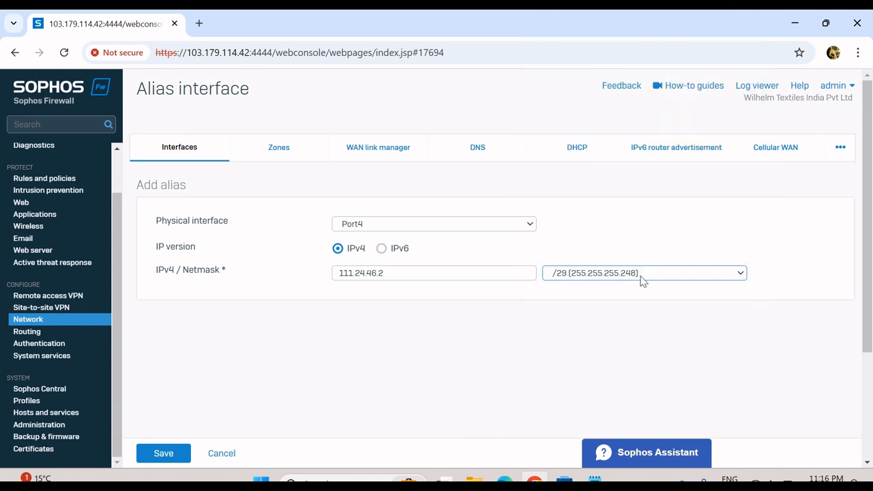
pyautogui.click(164, 458)
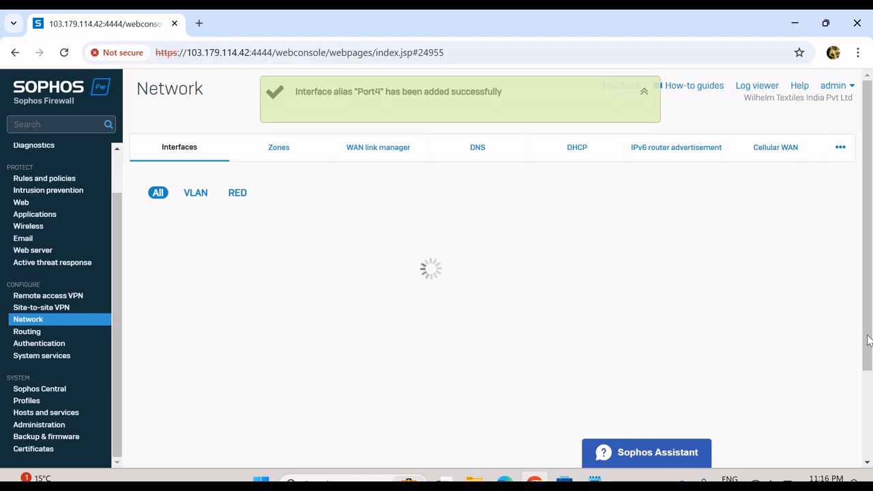
# - Examine the address, netmask and name of the new alias listed under Port4
pyautogui.moveTo(867, 339); pyautogui.dragTo(867, 425)
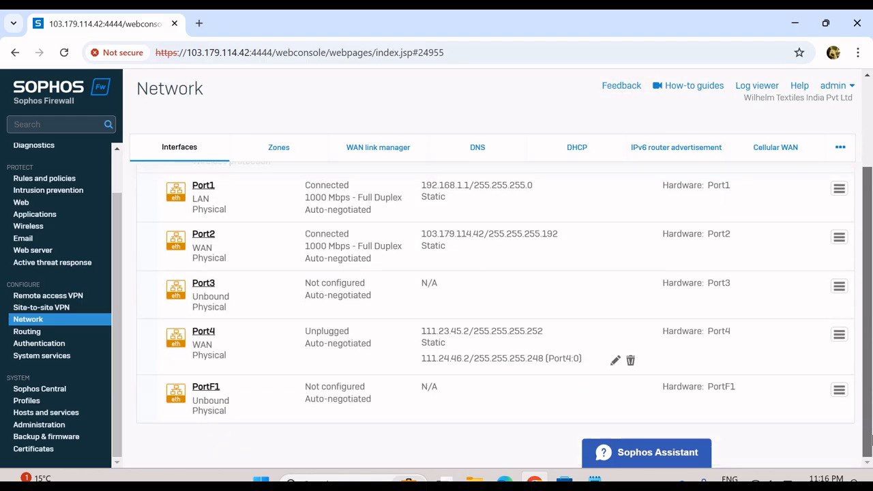
pyautogui.moveTo(581, 358); pyautogui.dragTo(455, 360)
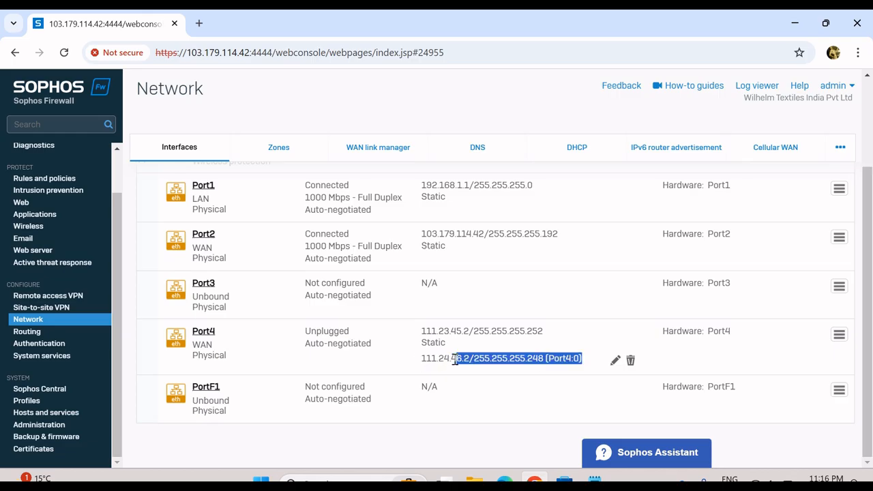
pyautogui.click(589, 368)
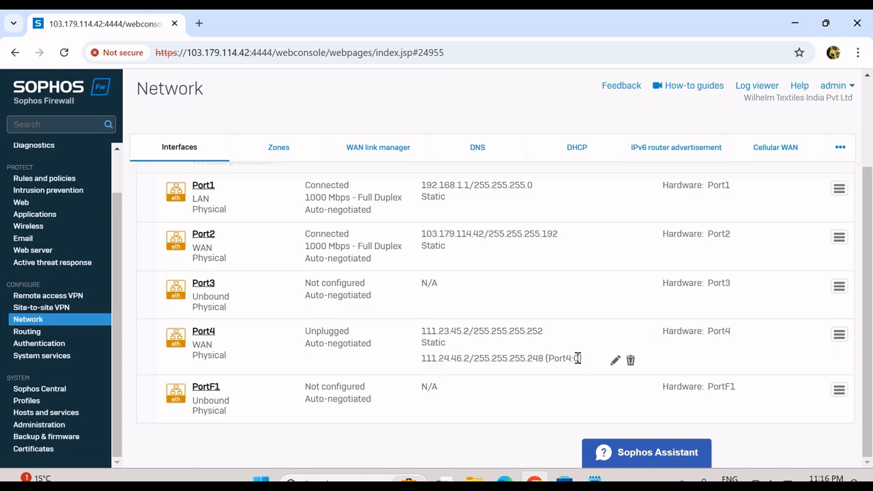
pyautogui.moveTo(581, 358); pyautogui.dragTo(547, 359)
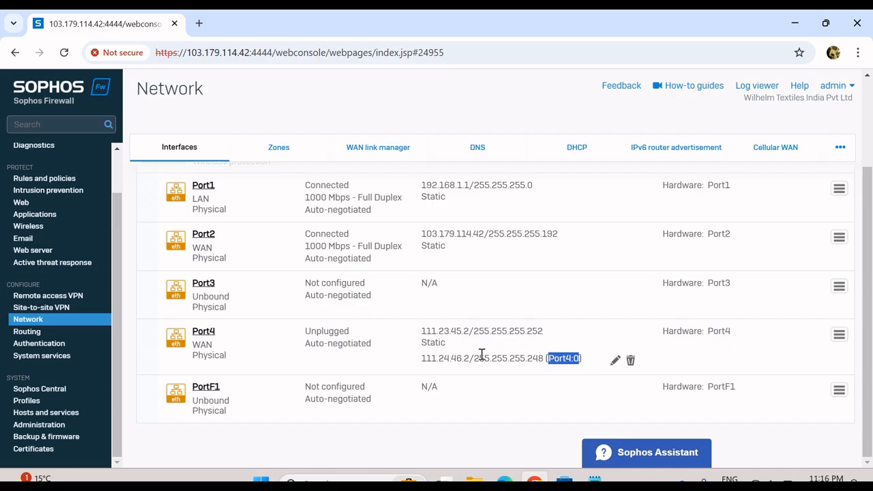
pyautogui.moveTo(417, 356); pyautogui.dragTo(459, 361)
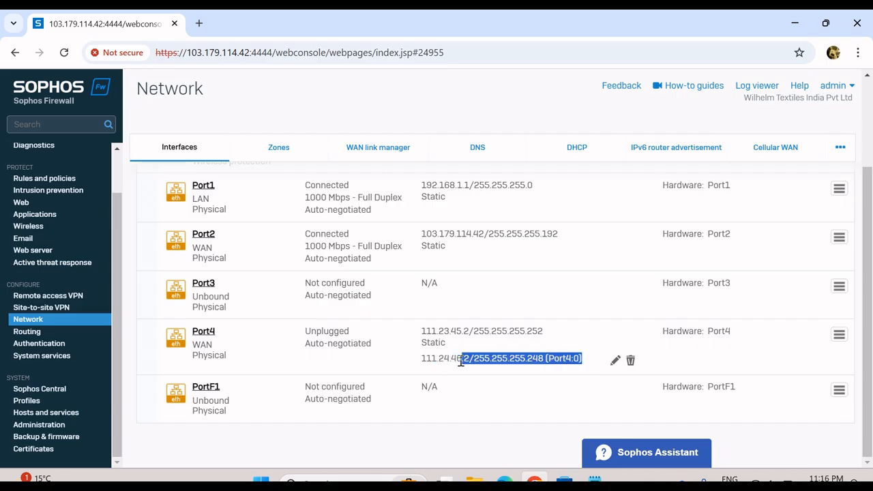
# - Start adding a second alias interface, again with Port4 as the physical interface
pyautogui.scroll(2, 870, 345)
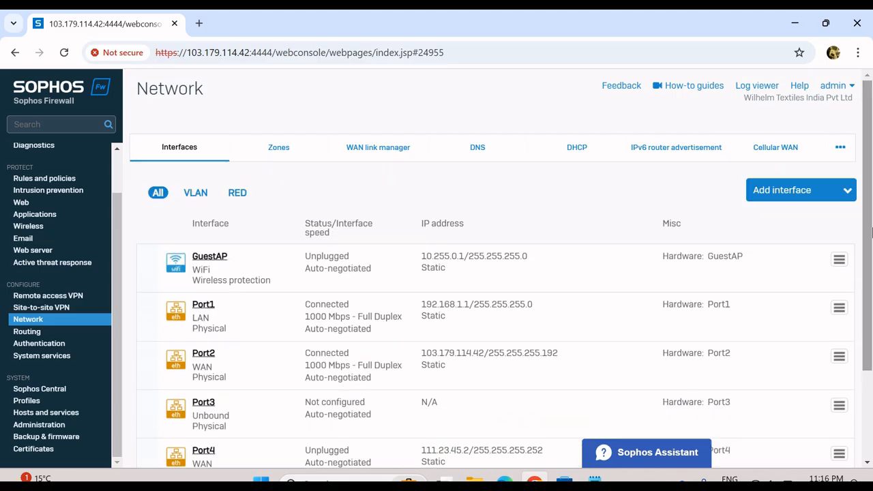
pyautogui.click(831, 191)
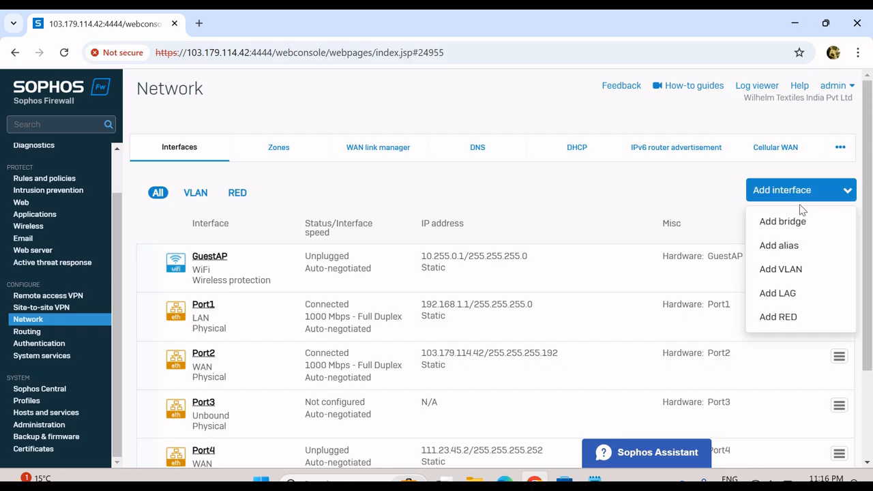
pyautogui.click(786, 251)
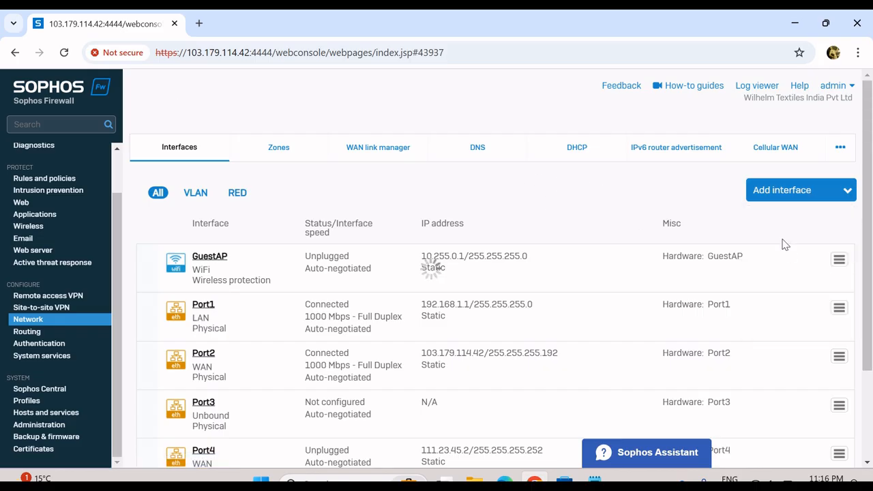
pyautogui.click(468, 225)
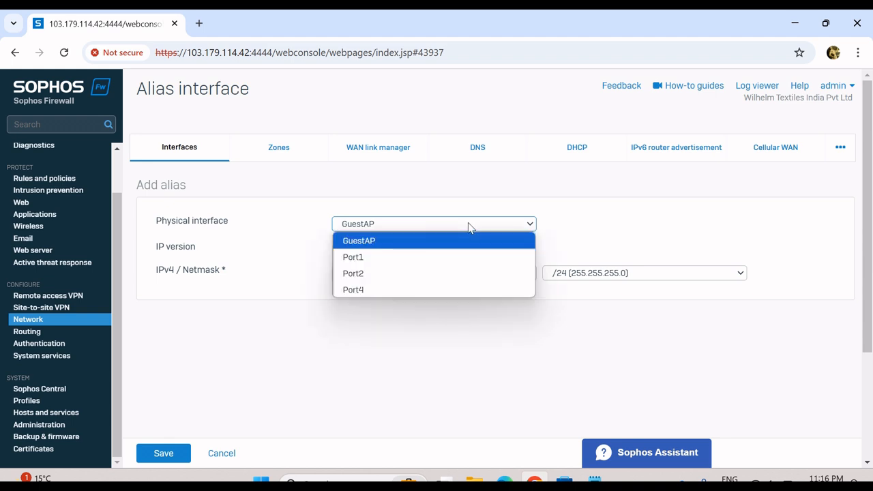
pyautogui.click(403, 289)
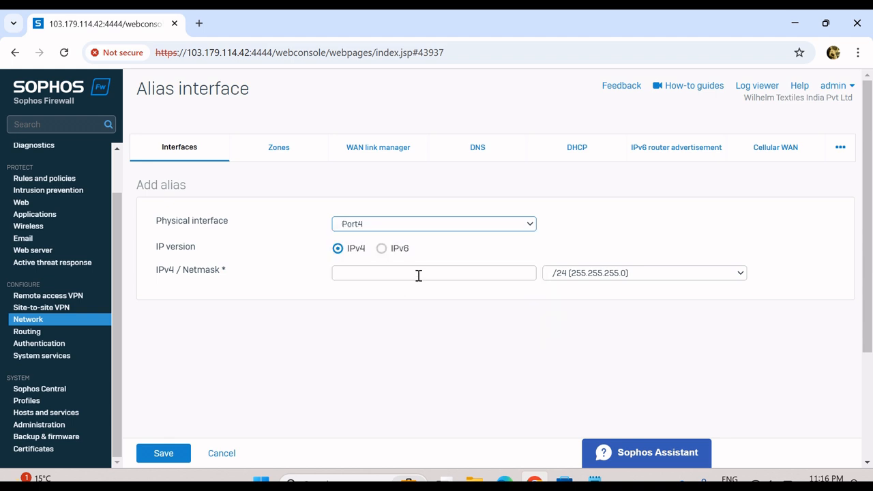
# - Give the second Port4 alias the IPv4 address 111.24.46.3 with netmask /29 (255.255.255.248) and save it
pyautogui.click(419, 275)
pyautogui.write('111.24.46')
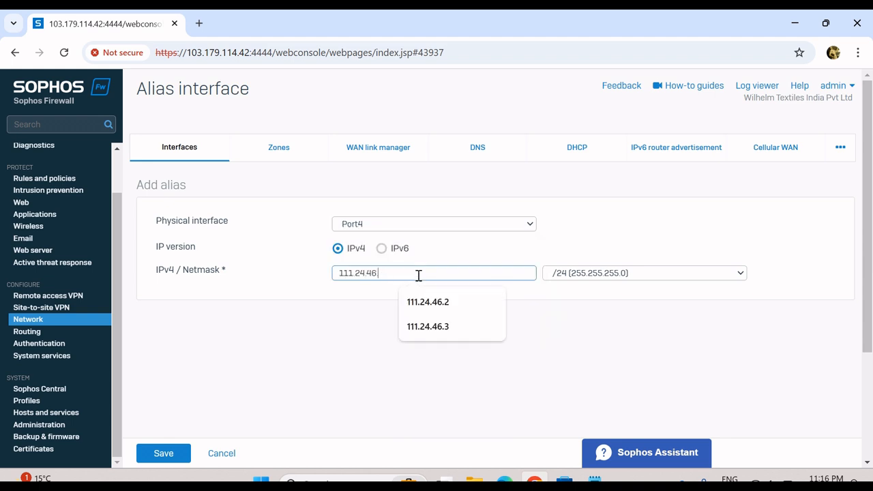
pyautogui.write('.3')
pyautogui.click(590, 277)
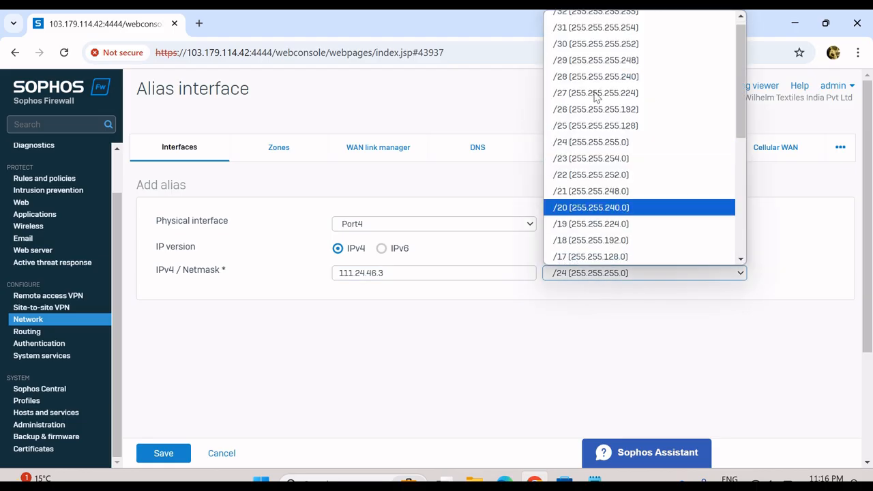
pyautogui.click(601, 69)
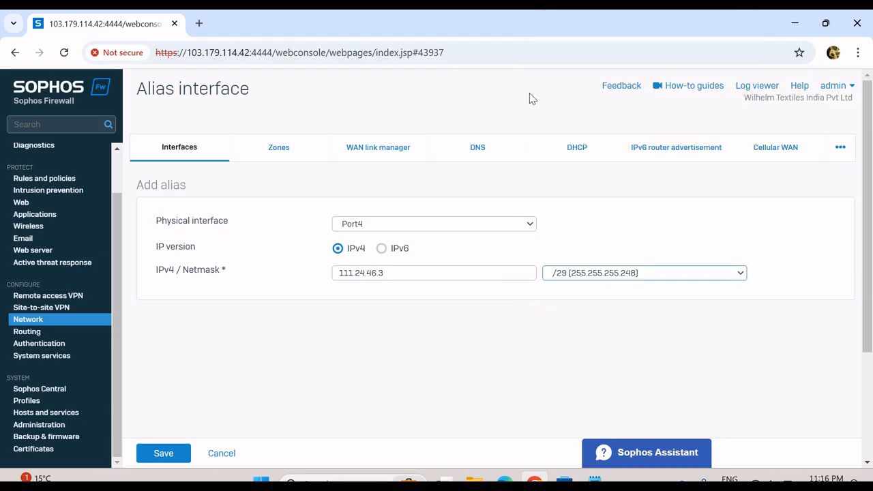
pyautogui.click(164, 459)
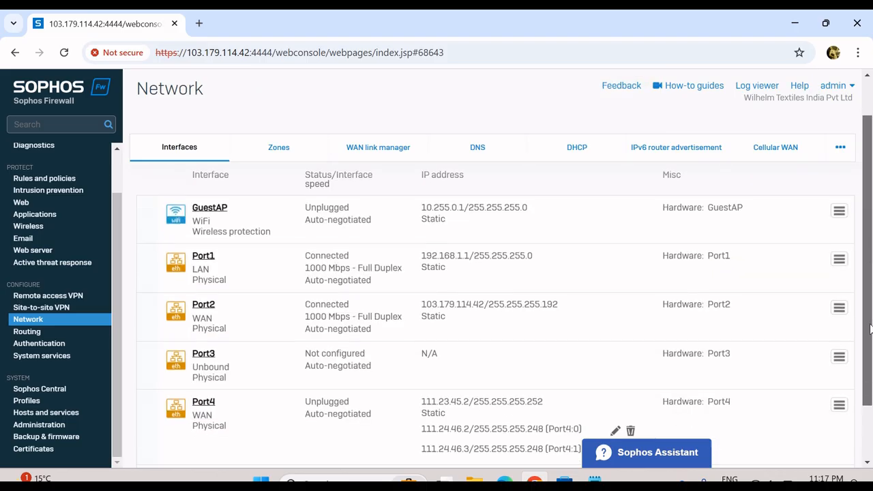
# - Examine the new alias listed under Port4 and compare it with the LAN IP pool and gateway in the TATA ILL notes
pyautogui.moveTo(868, 293); pyautogui.dragTo(871, 399)
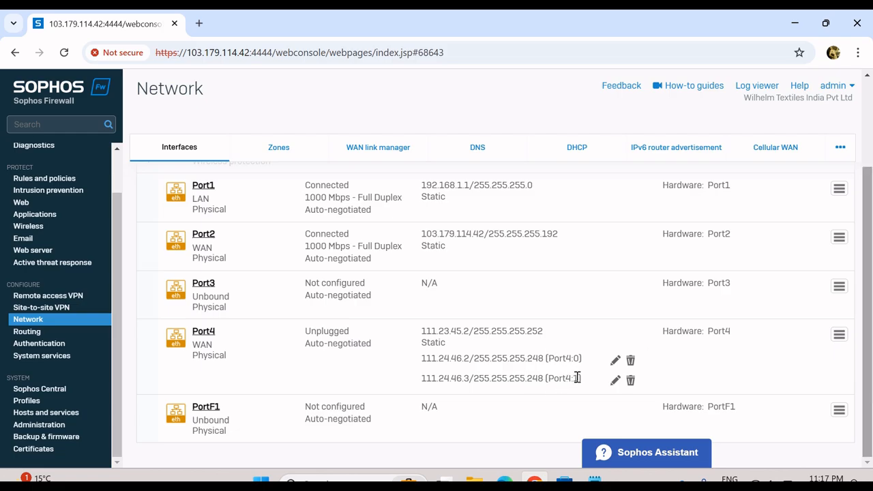
pyautogui.moveTo(580, 377); pyautogui.dragTo(560, 378)
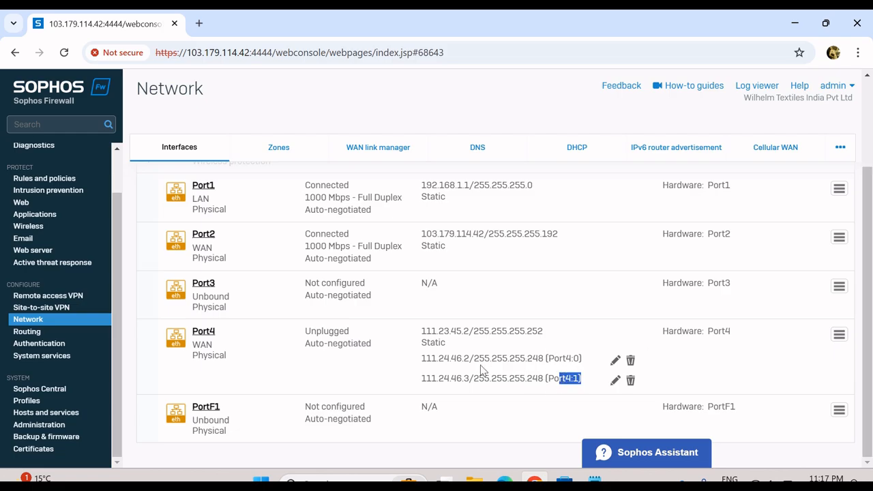
pyautogui.moveTo(416, 379); pyautogui.dragTo(453, 379)
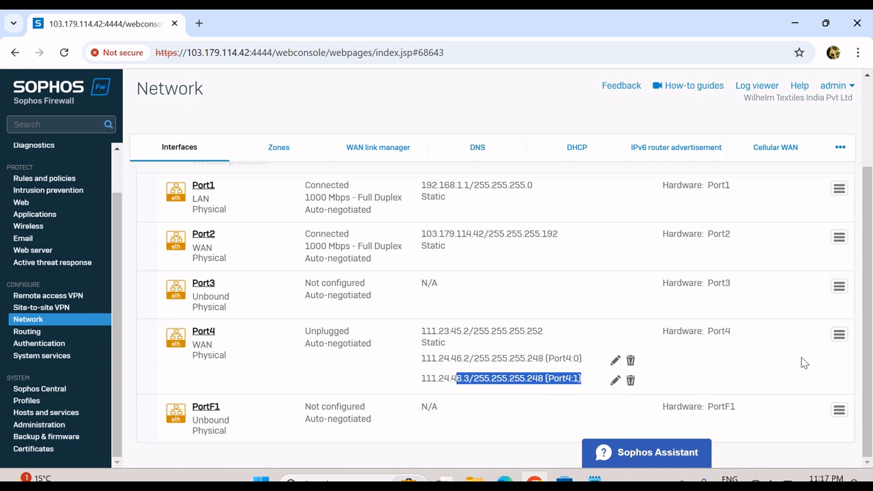
pyautogui.moveTo(867, 369)
pyautogui.mouseDown()
pyautogui.moveTo(871, 277)
pyautogui.moveTo(871, 382)
pyautogui.mouseUp()
pyautogui.click(594, 479)
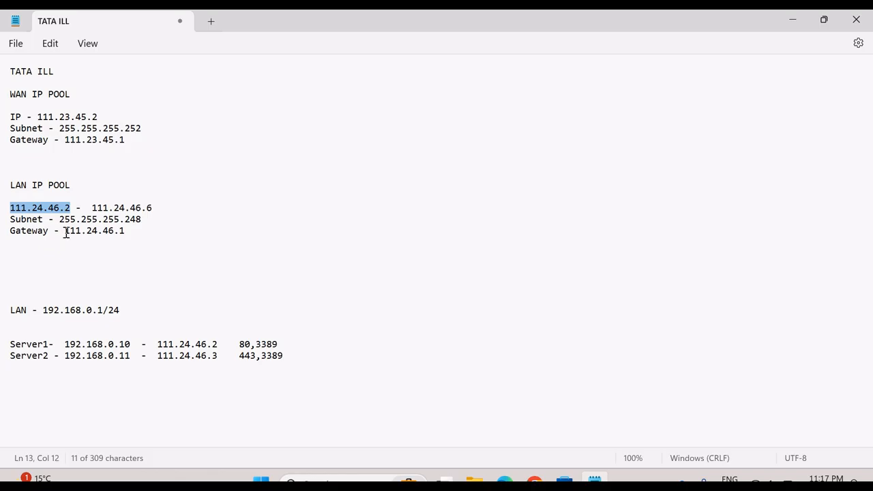
pyautogui.moveTo(65, 231); pyautogui.dragTo(125, 234)
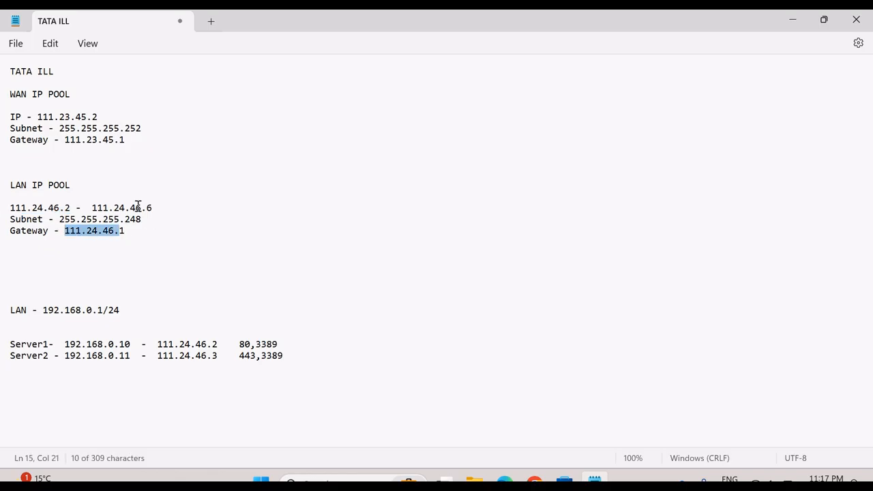
pyautogui.click(791, 23)
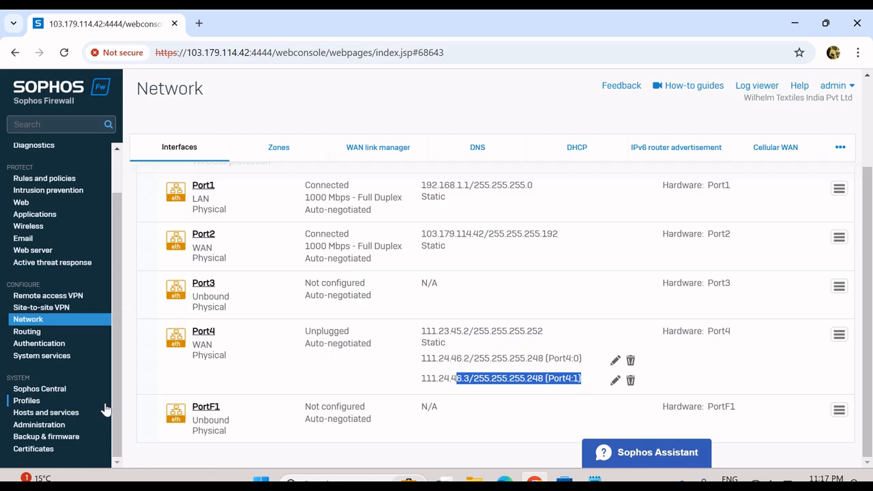
# - Review which local services are allowed for the WAN zone in the administration device access settings
pyautogui.click(58, 424)
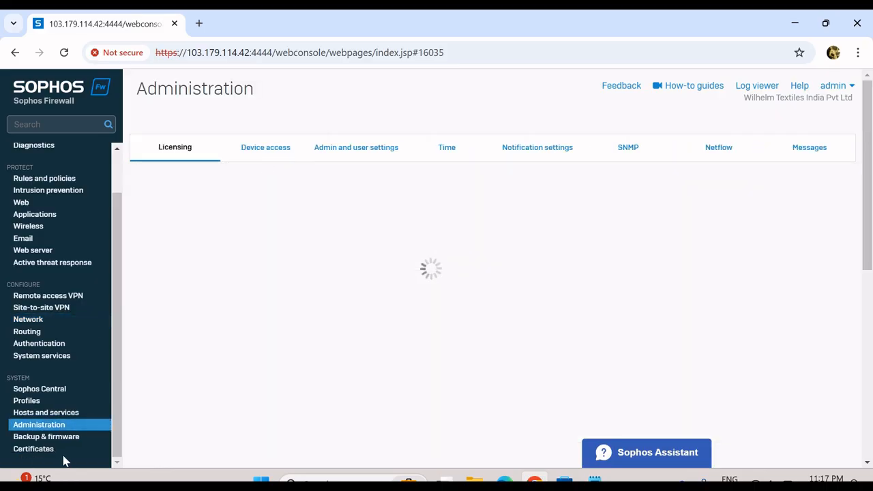
pyautogui.click(261, 155)
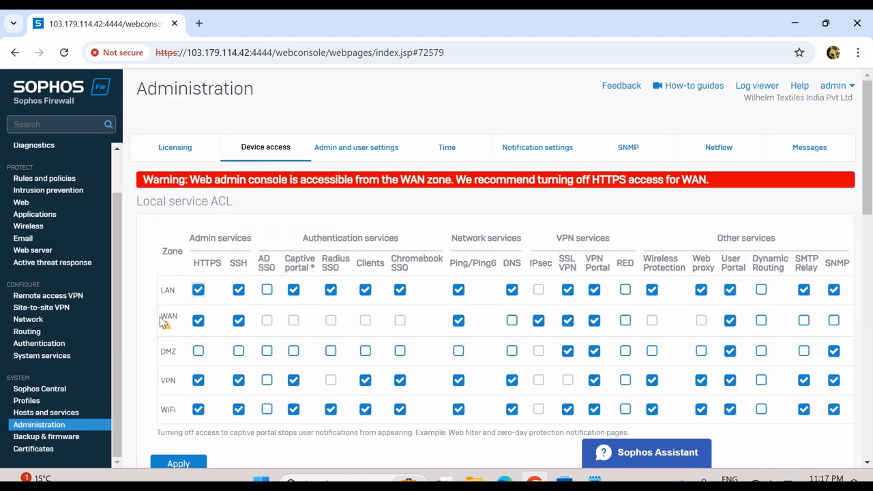
pyautogui.moveTo(164, 321); pyautogui.dragTo(183, 323)
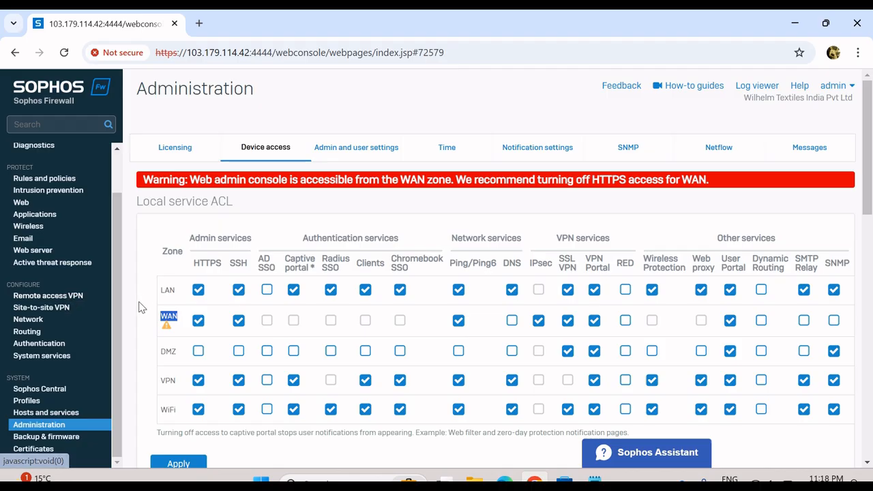
pyautogui.moveTo(119, 342); pyautogui.dragTo(135, 247)
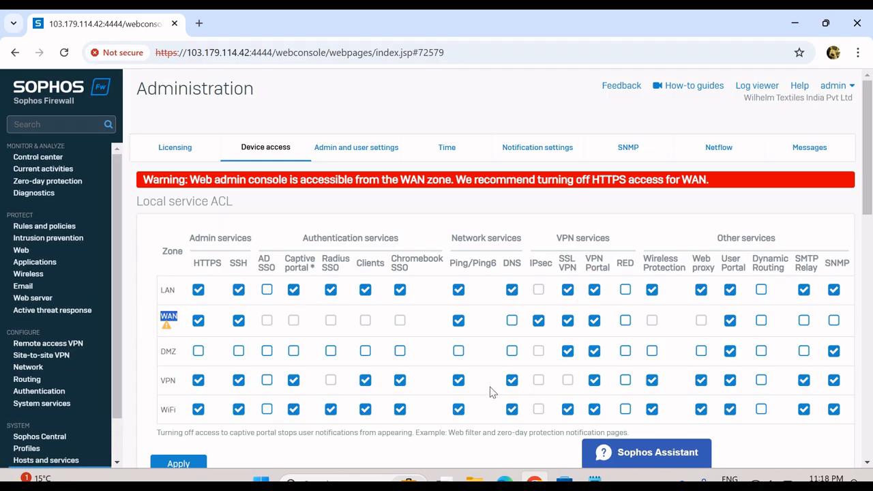
# - Look up Server1's internal IP address and the LAN subnet in the TATA ILL notes
pyautogui.click(595, 480)
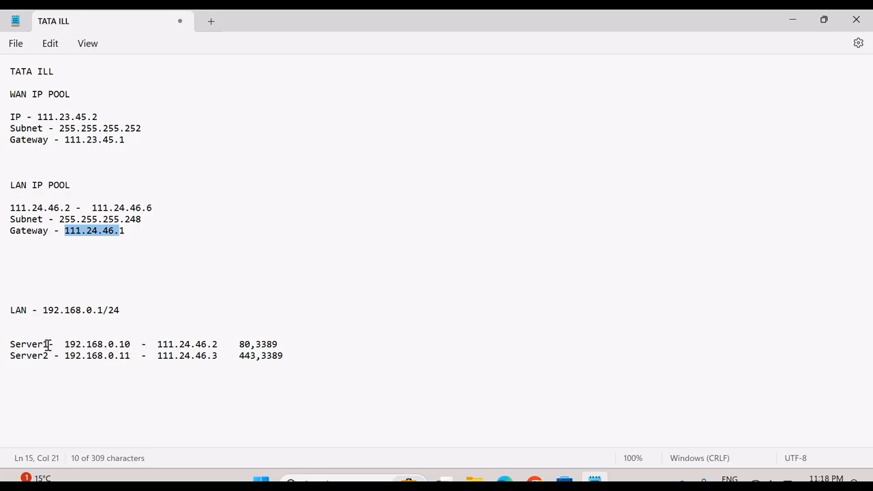
pyautogui.moveTo(47, 345); pyautogui.dragTo(11, 352)
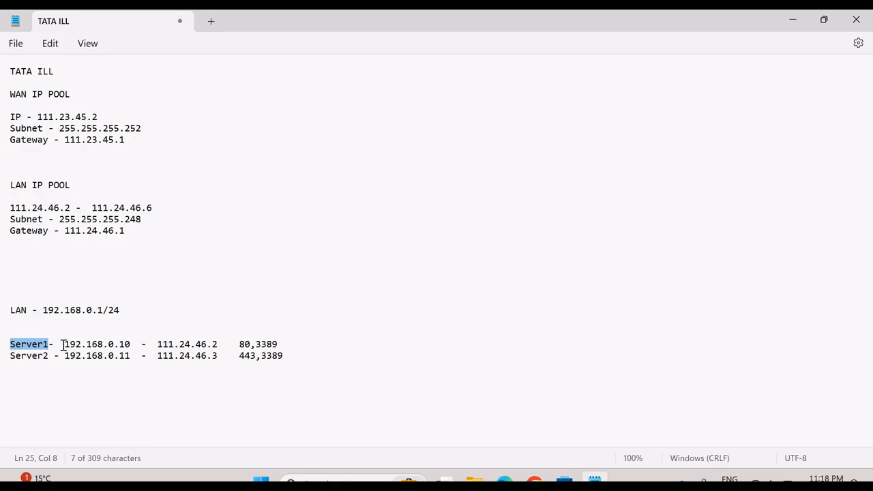
pyautogui.moveTo(64, 345); pyautogui.dragTo(126, 346)
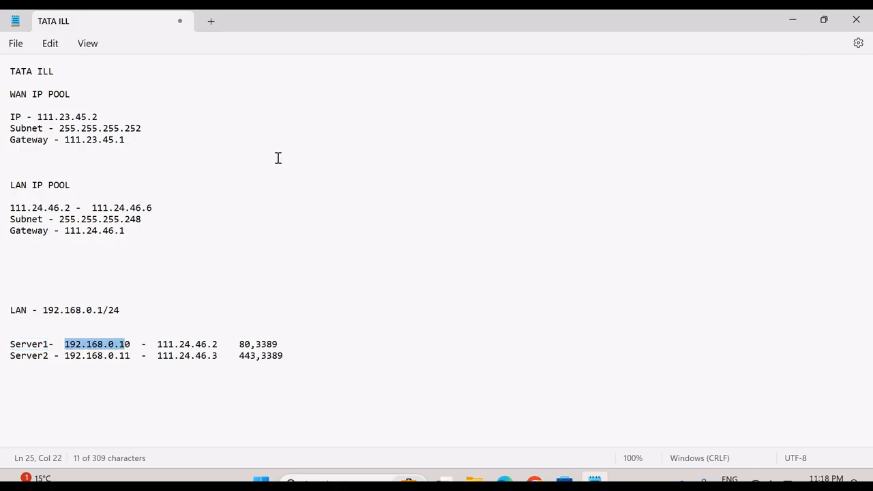
pyautogui.moveTo(43, 309); pyautogui.dragTo(104, 311)
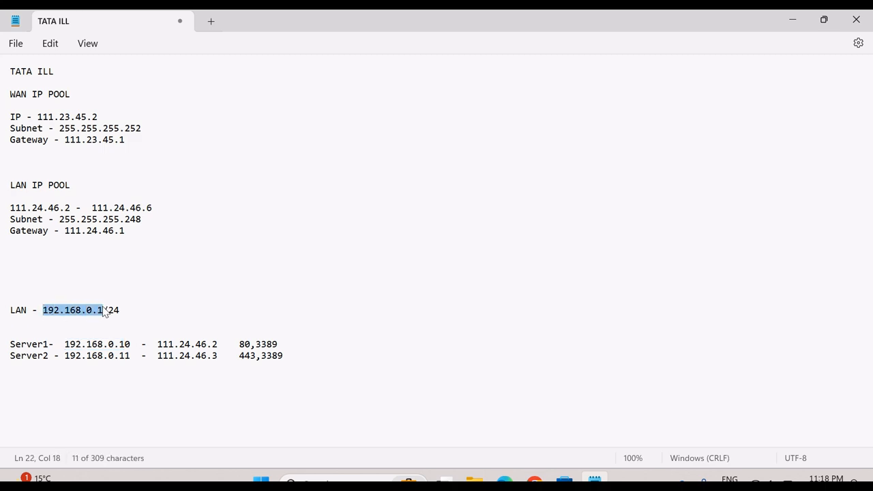
pyautogui.click(793, 20)
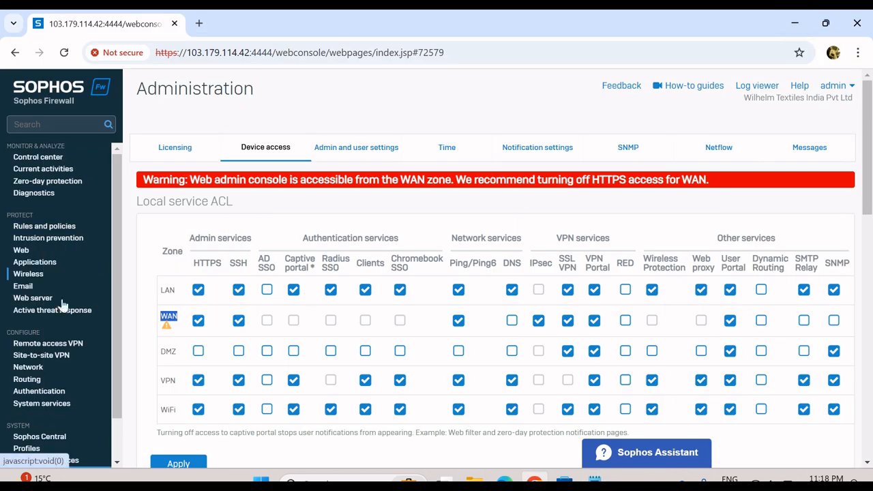
# - Open the Port3 interface in the network settings and assign it to the LAN zone
pyautogui.click(28, 368)
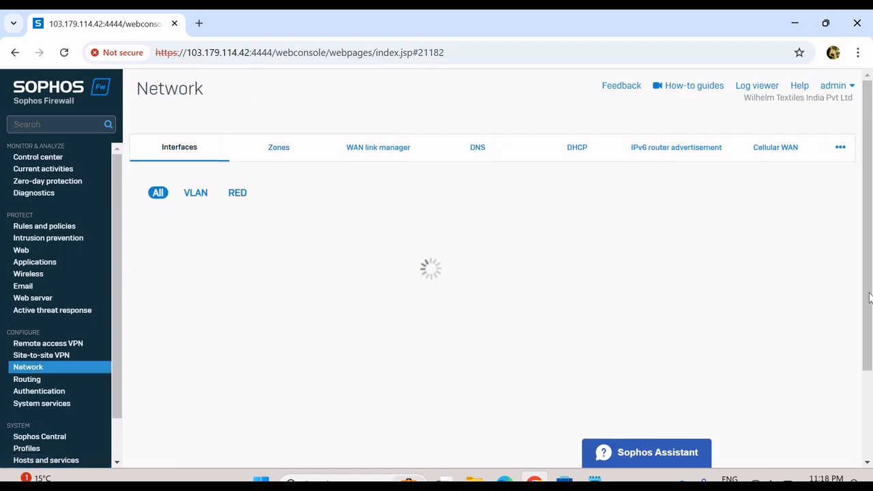
pyautogui.moveTo(869, 297); pyautogui.dragTo(869, 381)
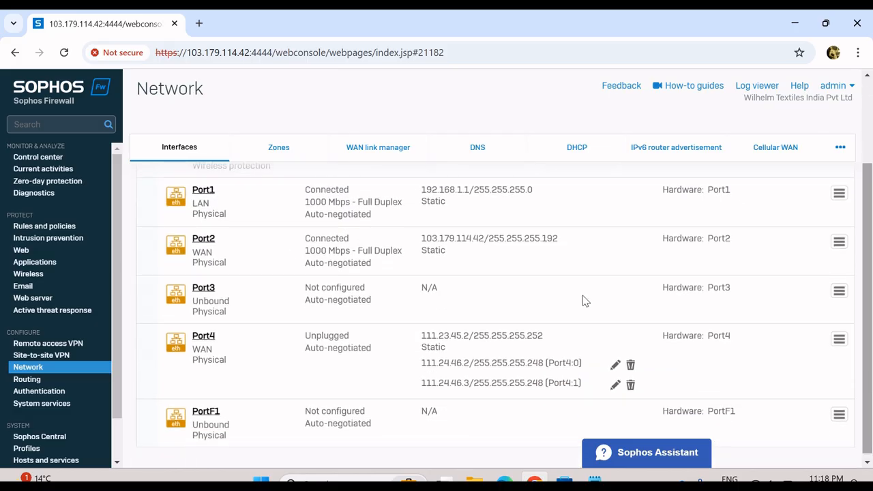
pyautogui.click(204, 287)
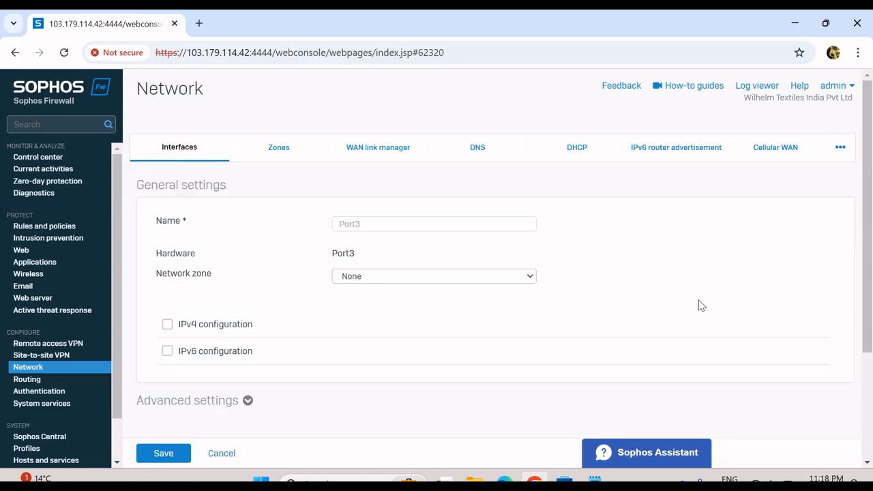
pyautogui.click(368, 278)
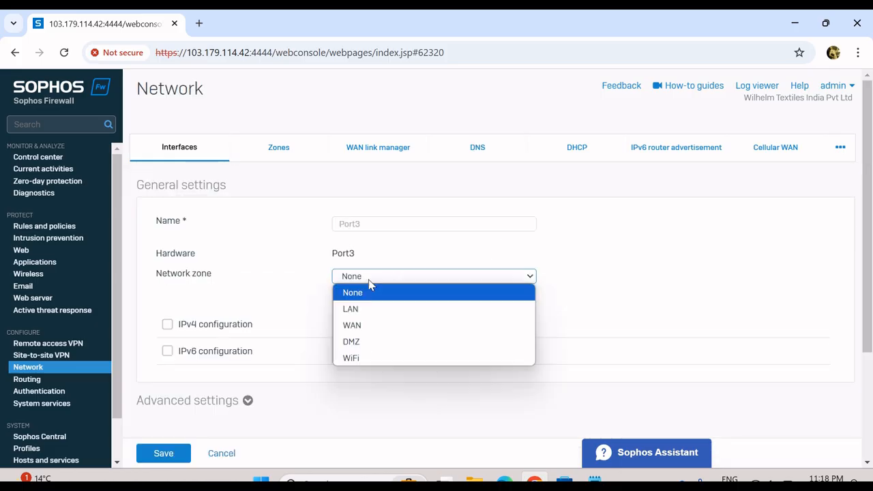
pyautogui.click(360, 309)
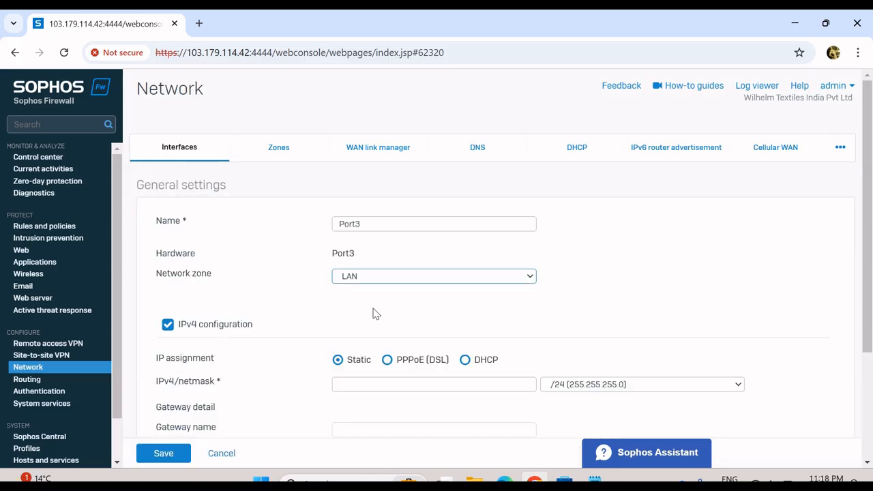
# - Give Port3 the static IPv4 address 192.168.0.1 with netmask /24, then save and confirm the interface update
pyautogui.click(396, 383)
pyautogui.write('192.16')
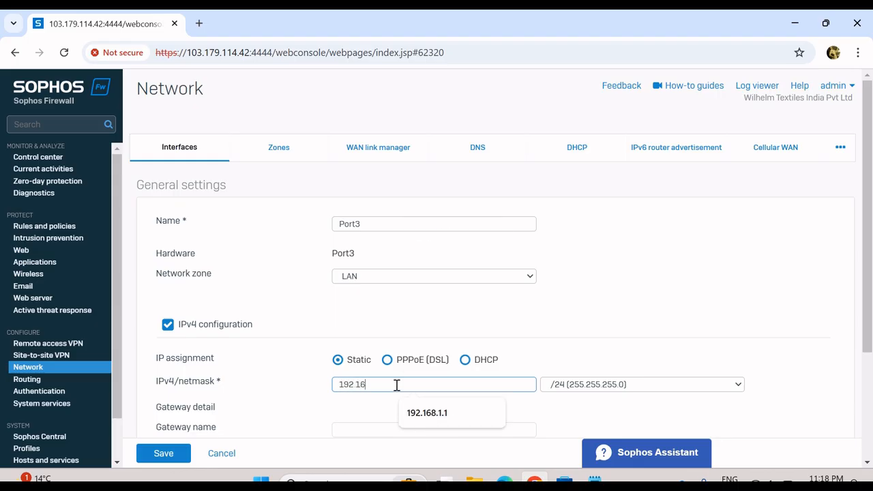
pyautogui.write('8.0.1')
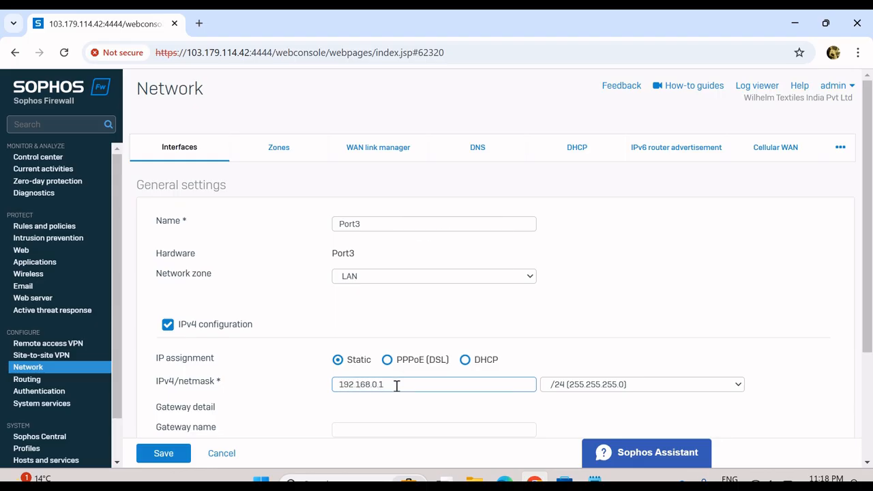
pyautogui.click(164, 453)
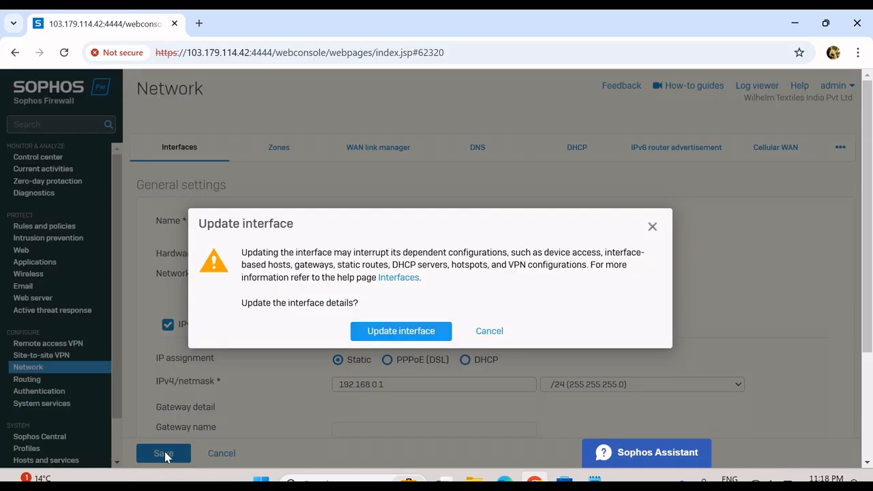
pyautogui.click(395, 335)
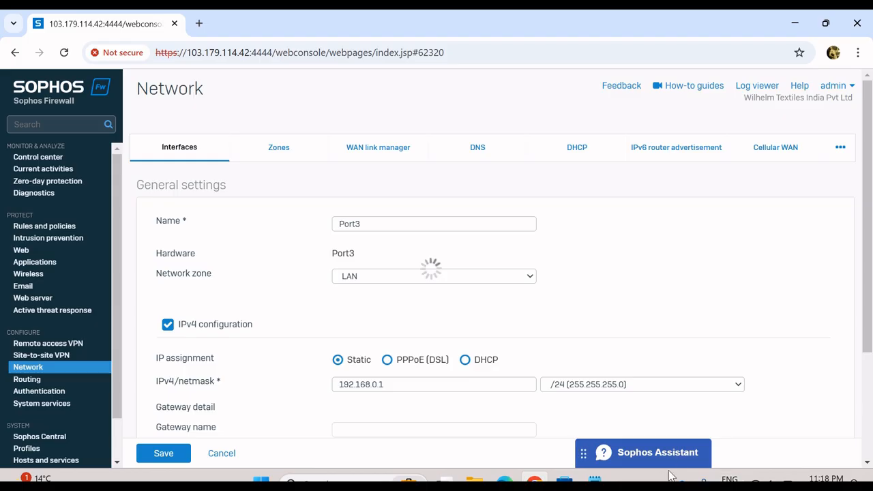
# - Check the internal IP addresses of Server1 and Server2 in the TATA ILL notes
pyautogui.click(595, 480)
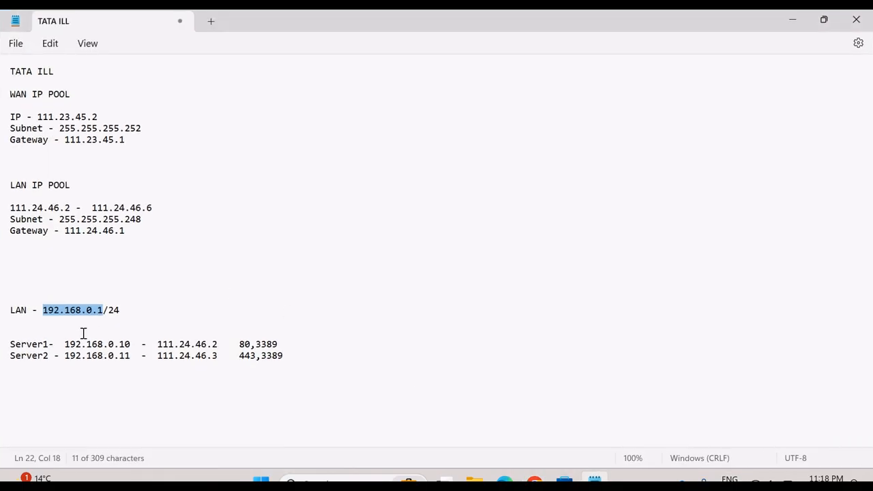
pyautogui.moveTo(64, 344); pyautogui.dragTo(131, 349)
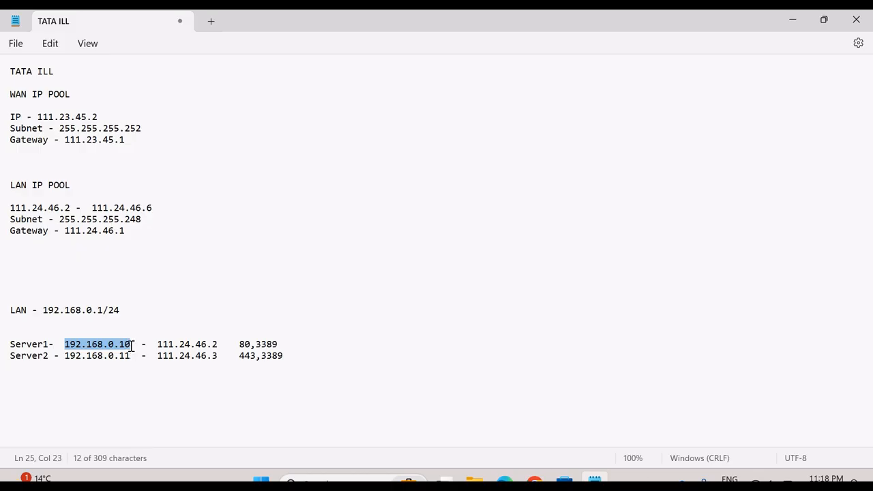
pyautogui.moveTo(66, 355); pyautogui.dragTo(133, 364)
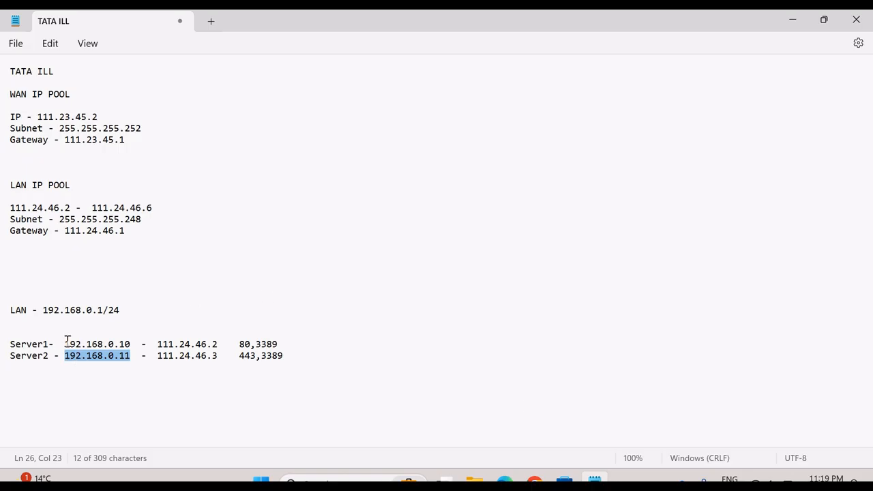
pyautogui.moveTo(65, 344); pyautogui.dragTo(130, 349)
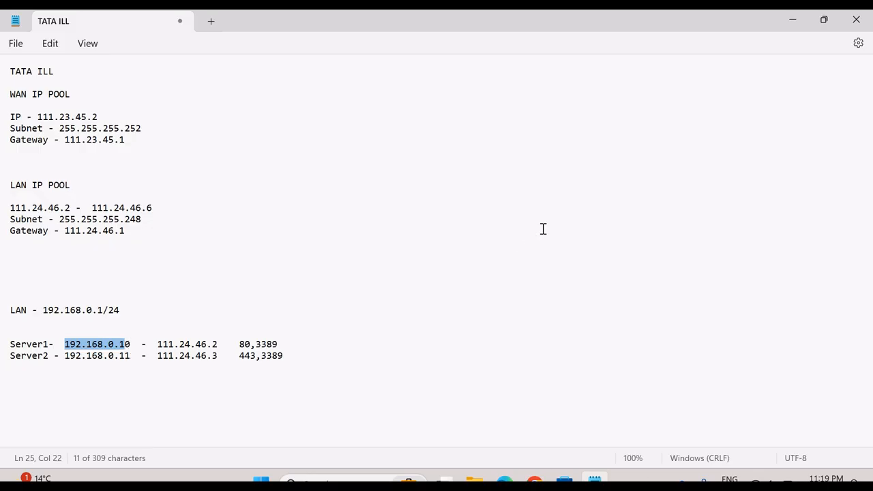
# - Return to the Sophos Firewall console and open the list of IP hosts under hosts and services
pyautogui.click(787, 12)
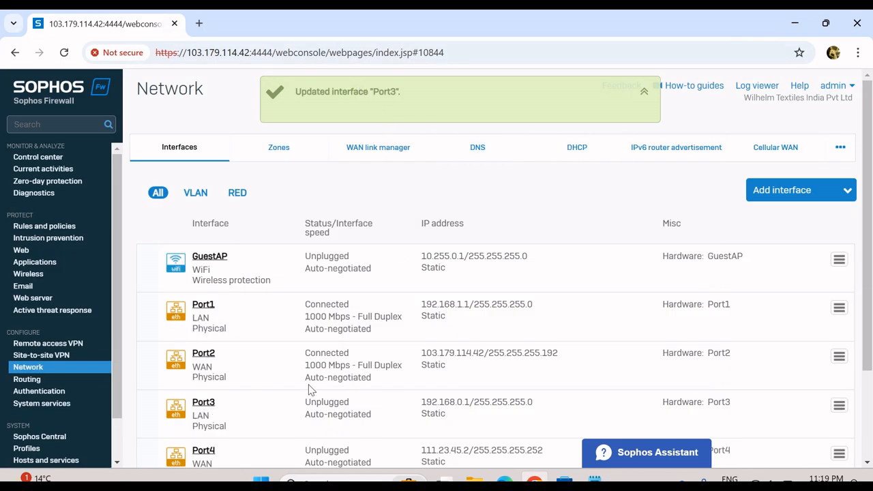
pyautogui.moveTo(112, 373); pyautogui.dragTo(115, 415)
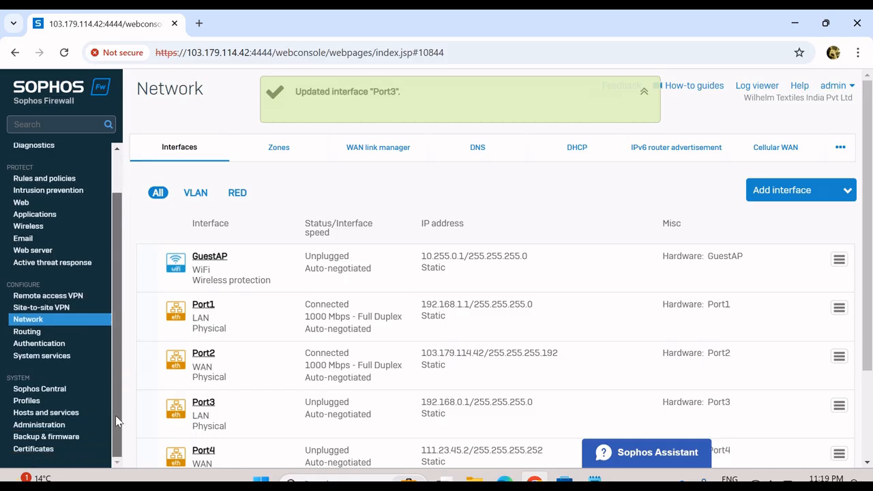
pyautogui.click(46, 413)
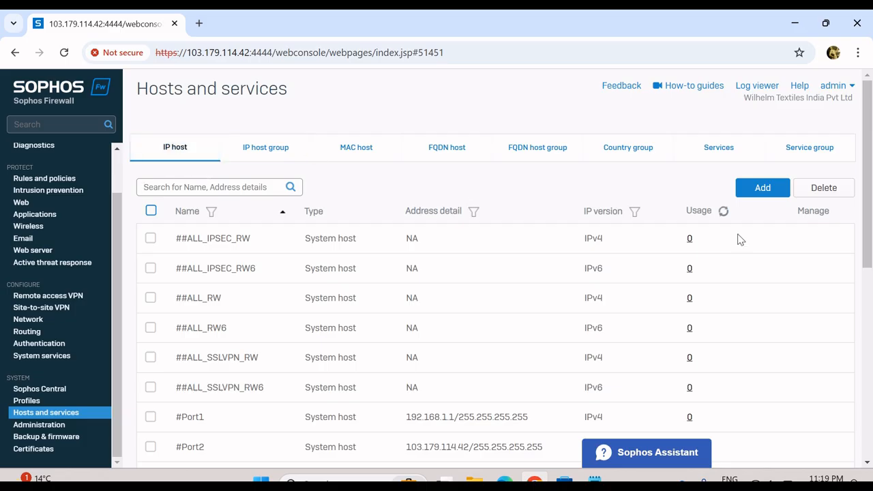
# - Add an IPv4 host named Server1 with the IP address 192.168.0.10 and save it
pyautogui.click(762, 188)
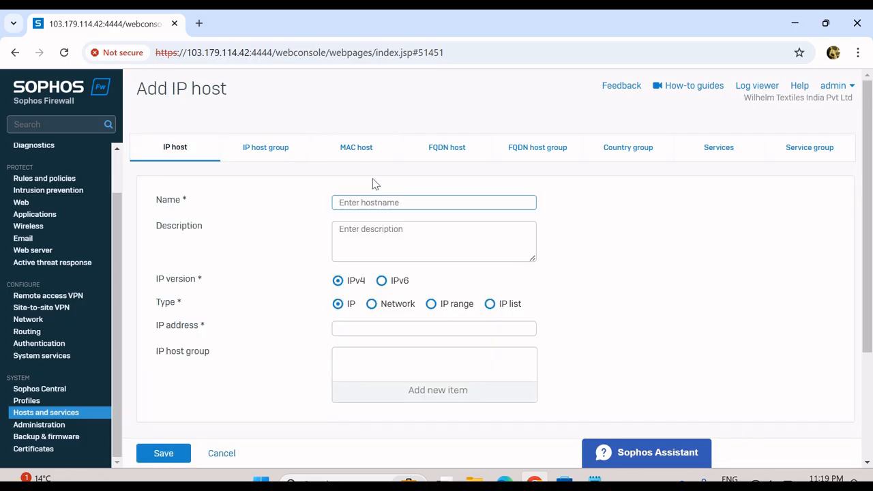
pyautogui.write('Server1')
pyautogui.click(346, 323)
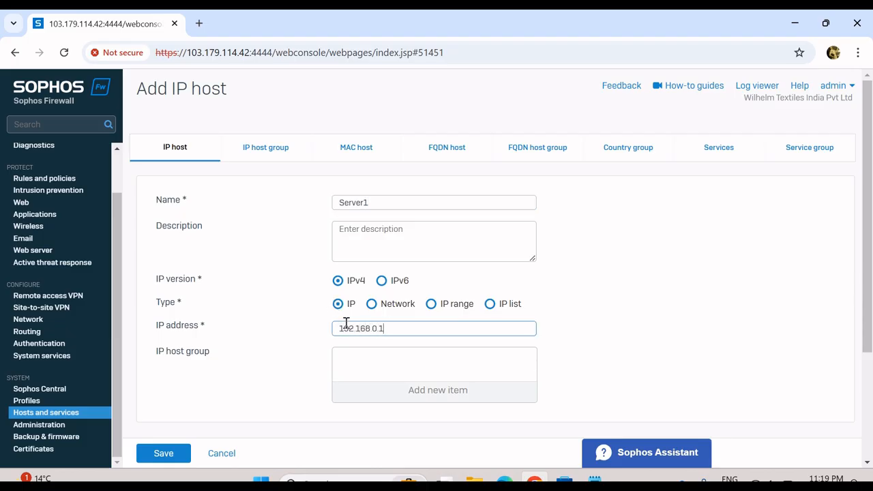
pyautogui.click(163, 454)
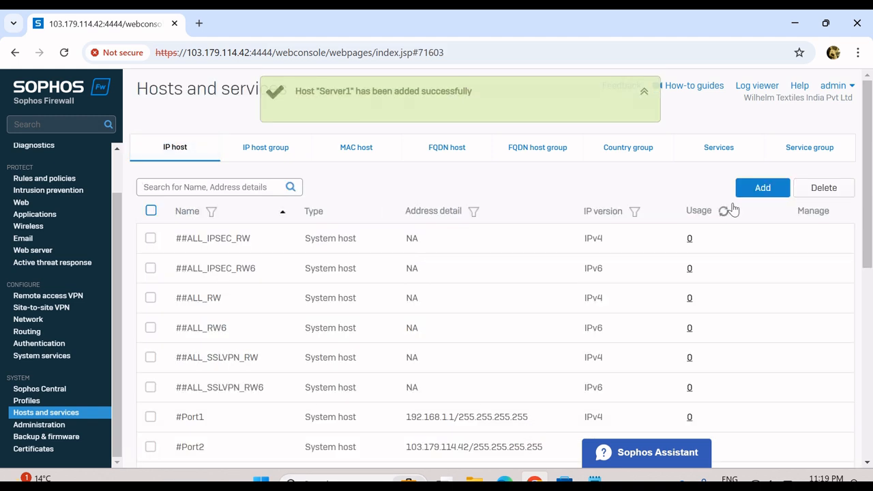
# - Add a second IPv4 host named Sever2 with the IP address 192.168.0.11 and save it
pyautogui.click(777, 189)
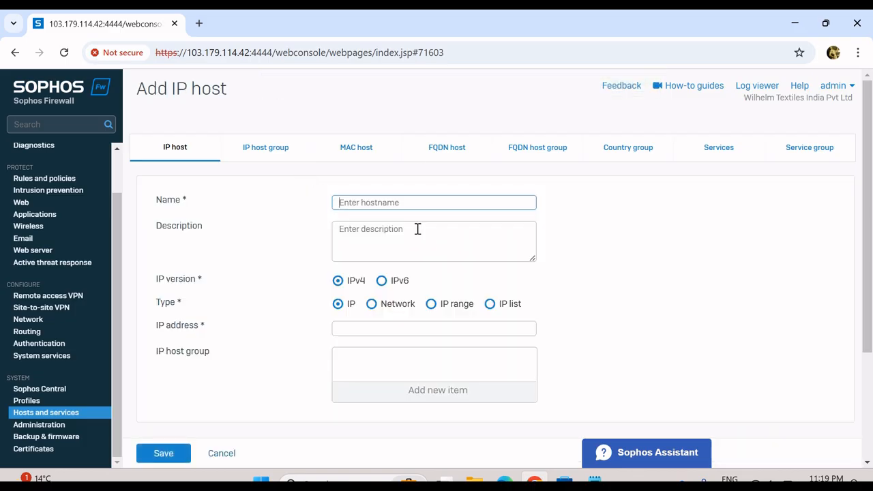
pyautogui.write('Sever1')
pyautogui.click(366, 328)
pyautogui.write('192.168.0.10')
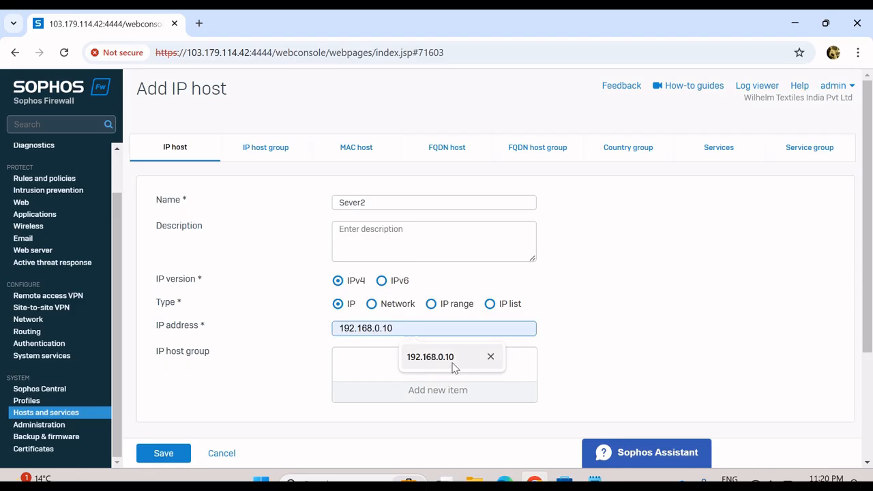
pyautogui.click(452, 361)
pyautogui.press('BackSpace')
pyautogui.write('168.0.11')
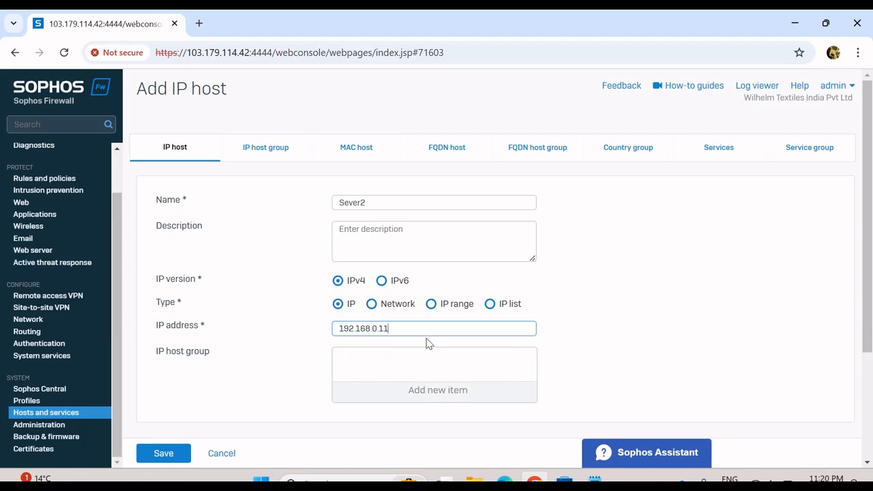
pyautogui.click(160, 454)
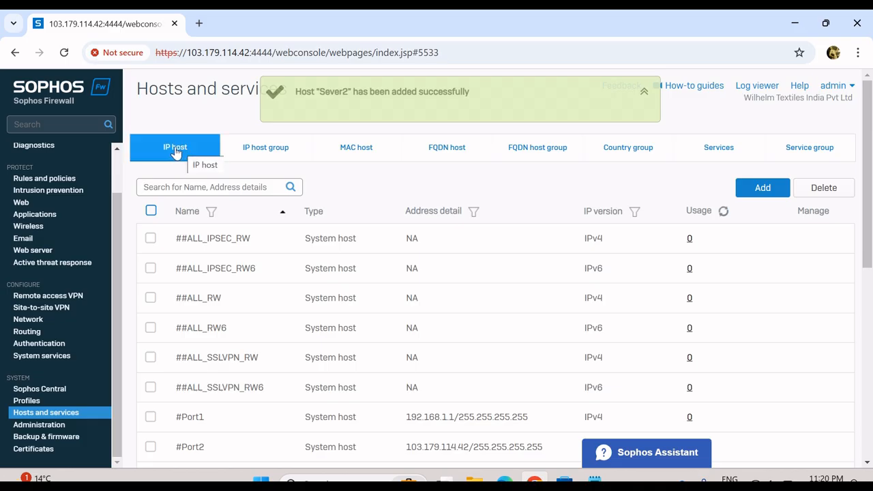
# - Check the ports required by Server1 and Server2 in the TATA ILL notes, then return to the Sophos Firewall console
pyautogui.click(595, 480)
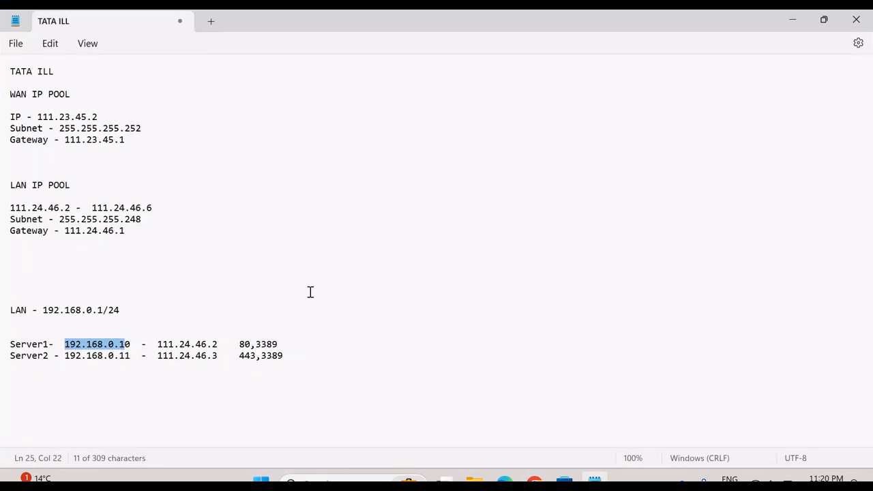
pyautogui.moveTo(240, 343); pyautogui.dragTo(279, 349)
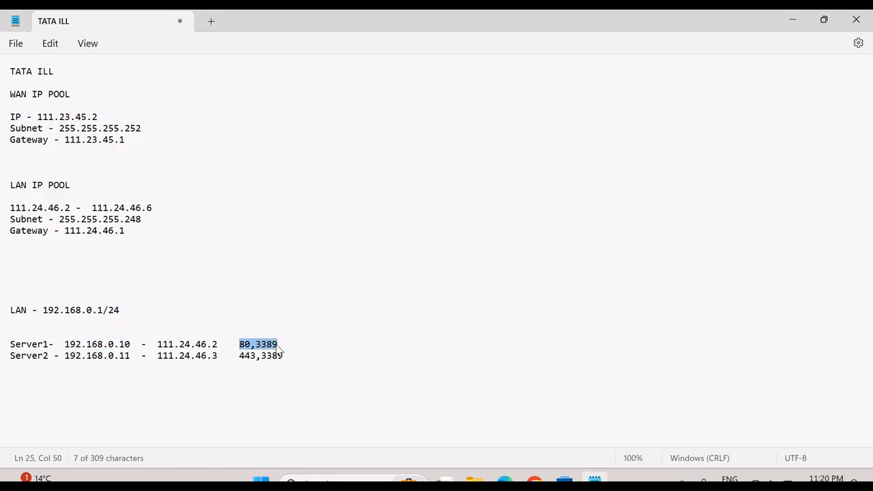
pyautogui.click(315, 355)
pyautogui.moveTo(240, 345); pyautogui.dragTo(285, 361)
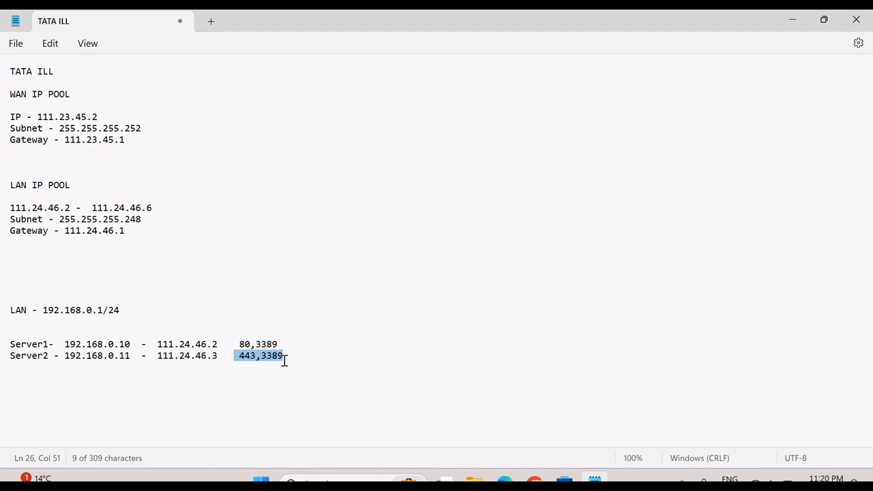
pyautogui.click(305, 361)
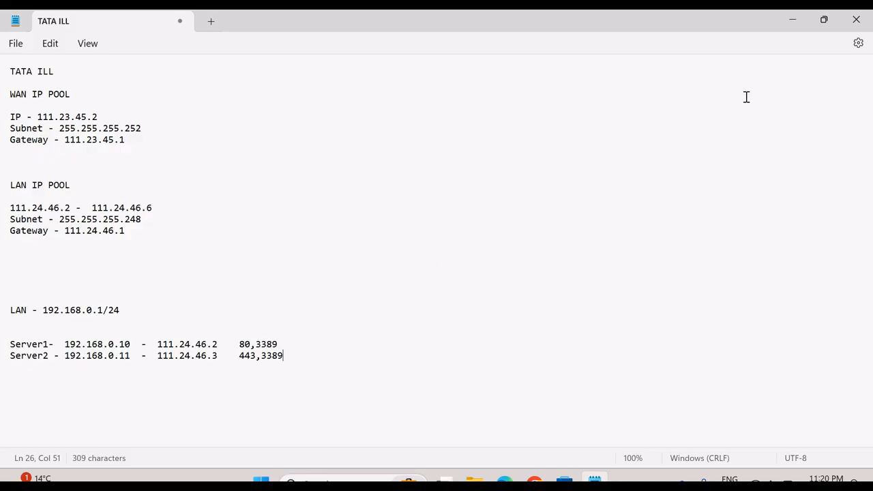
pyautogui.click(784, 27)
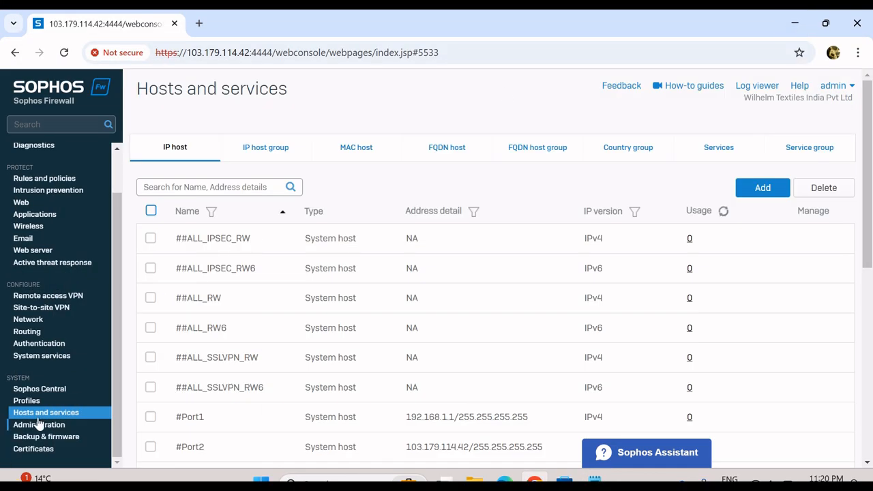
# - Start a new TCP/UDP service named Server1 with TCP destination port 80, checking the ports against the TATA ILL notes
pyautogui.click(726, 155)
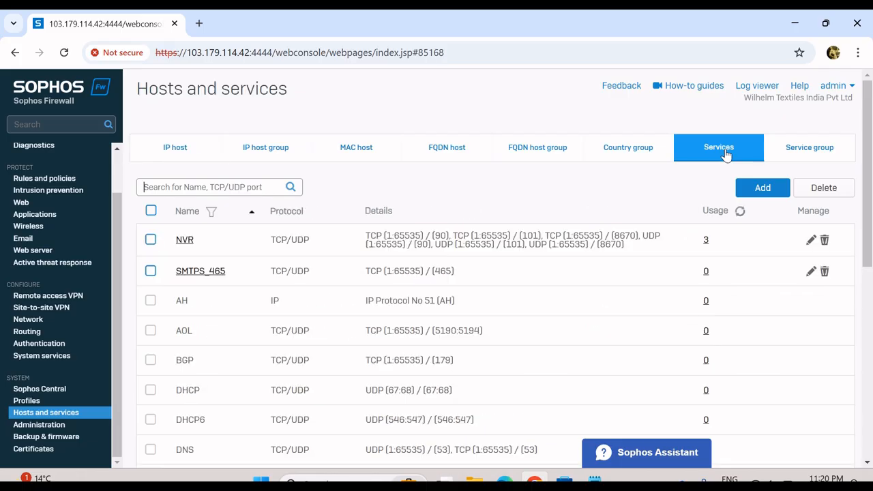
pyautogui.click(759, 191)
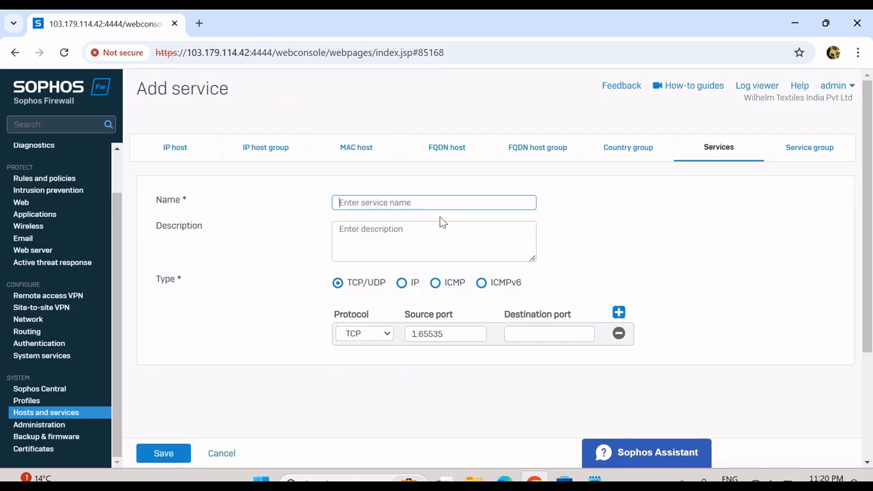
pyautogui.write('Server')
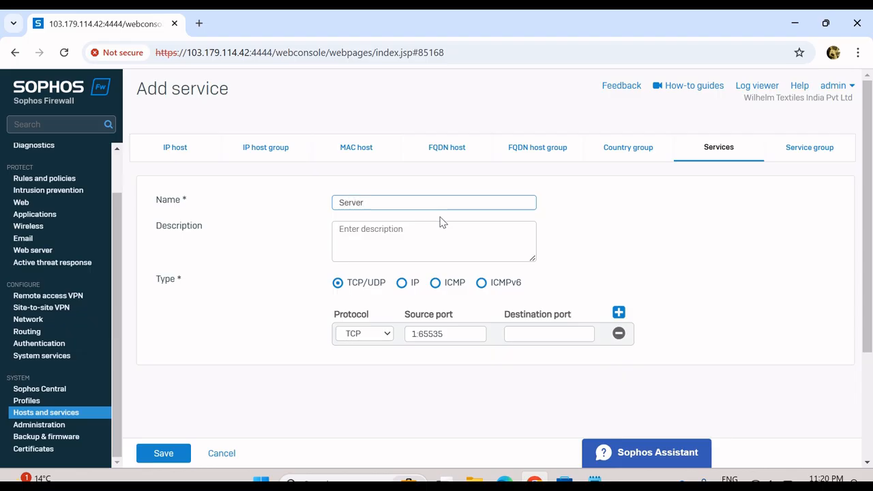
pyautogui.write('1')
pyautogui.click(531, 337)
pyautogui.click(594, 480)
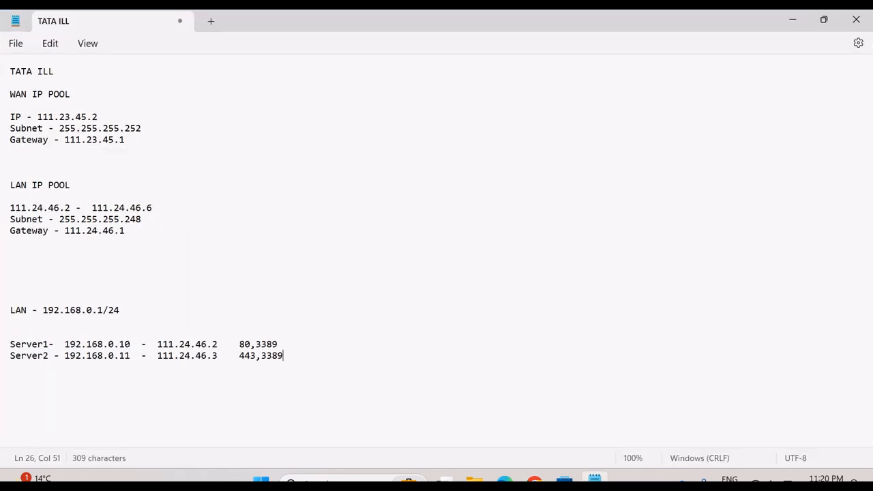
pyautogui.click(792, 20)
pyautogui.write('80')
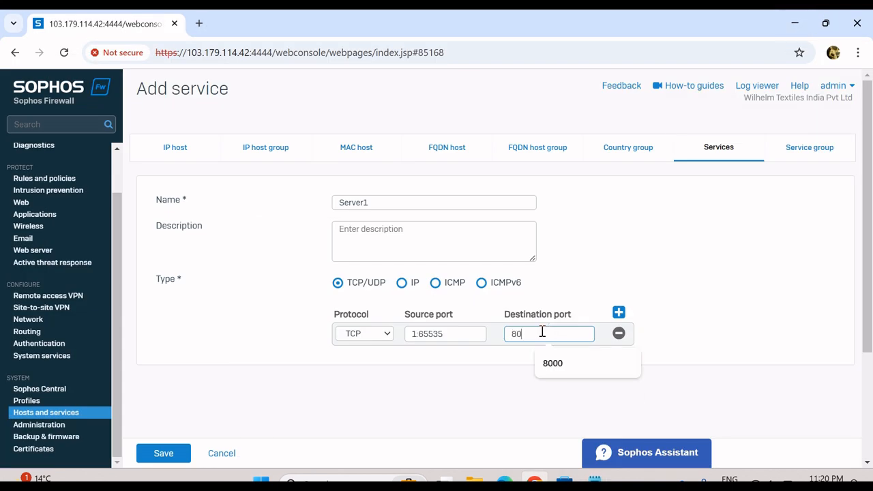
pyautogui.click(594, 479)
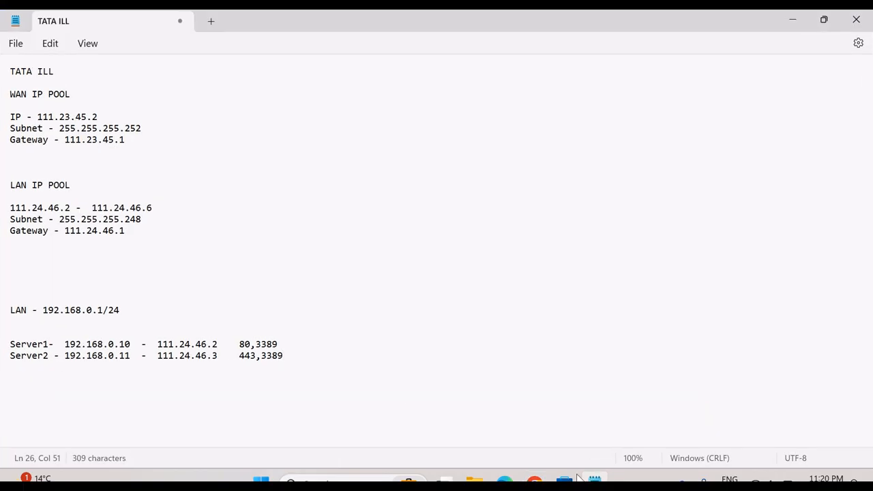
pyautogui.click(594, 479)
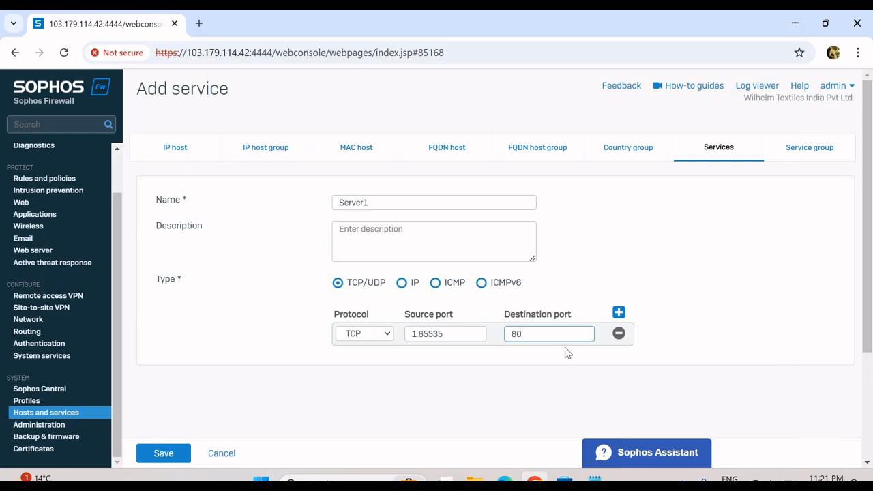
# - Add TCP destination port 3389 to the Server1 service, remove any empty port rows and save the service
pyautogui.click(619, 312)
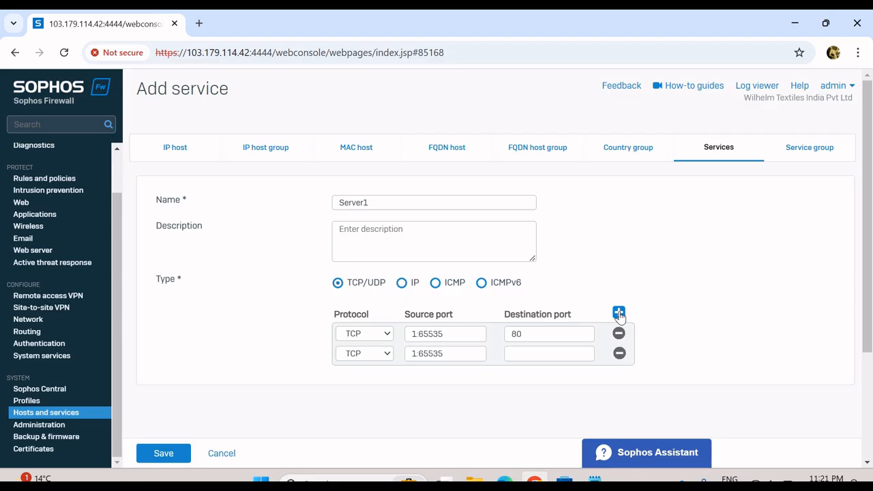
pyautogui.click(540, 359)
pyautogui.write('3389')
pyautogui.click(619, 314)
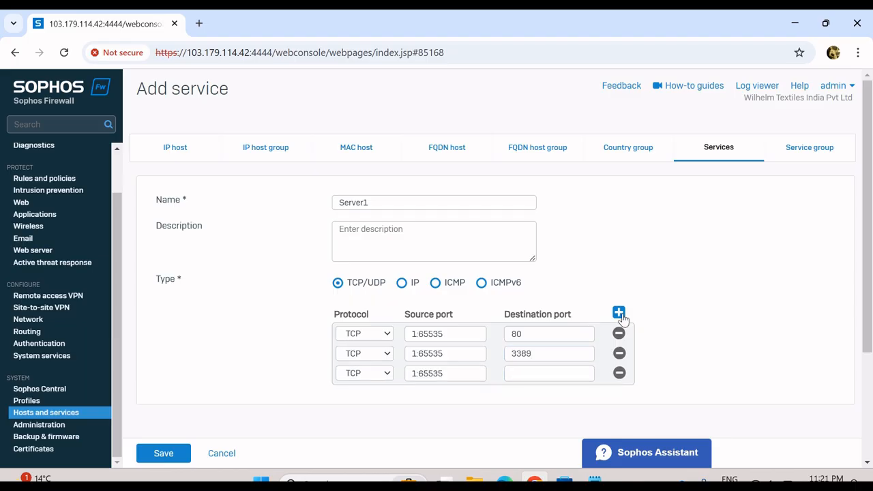
pyautogui.click(619, 313)
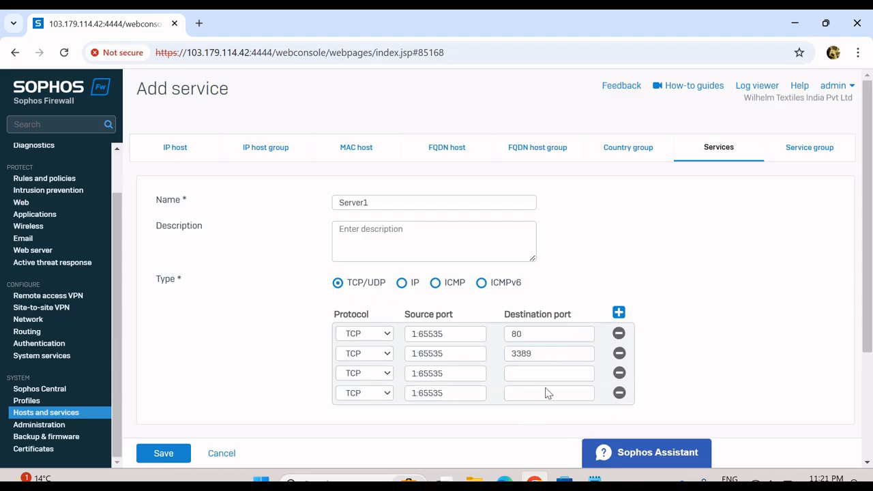
pyautogui.click(619, 393)
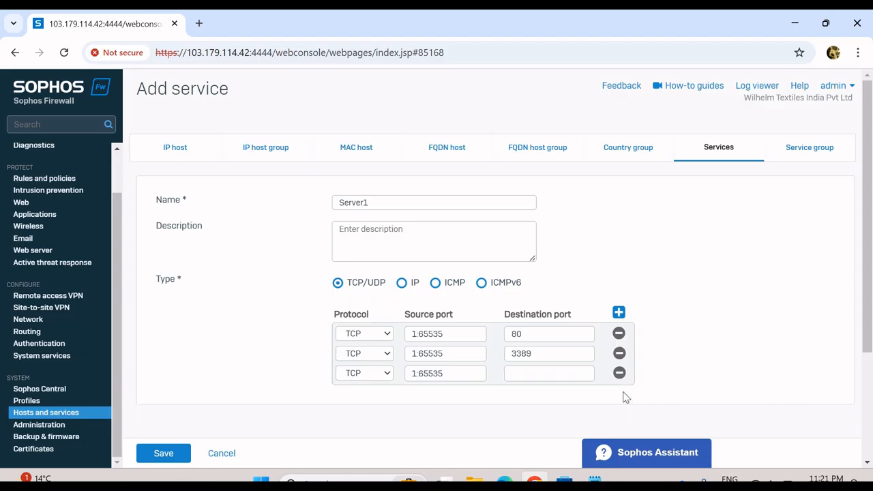
pyautogui.click(619, 373)
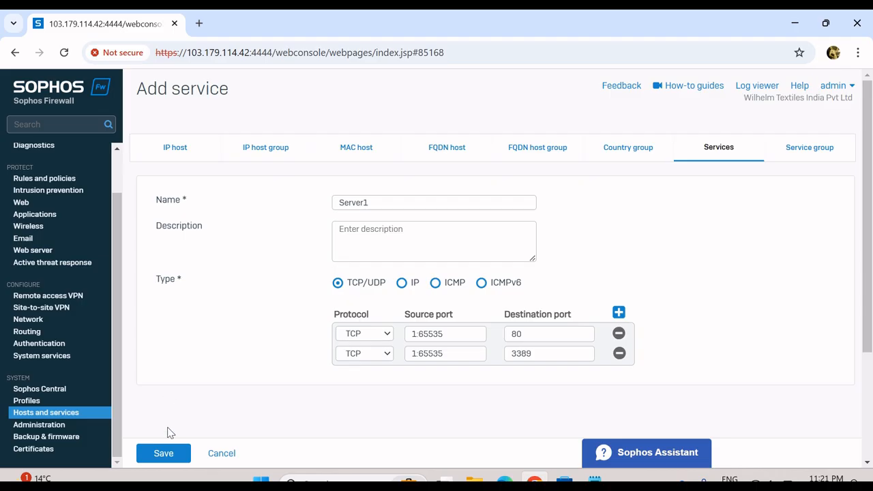
pyautogui.click(163, 454)
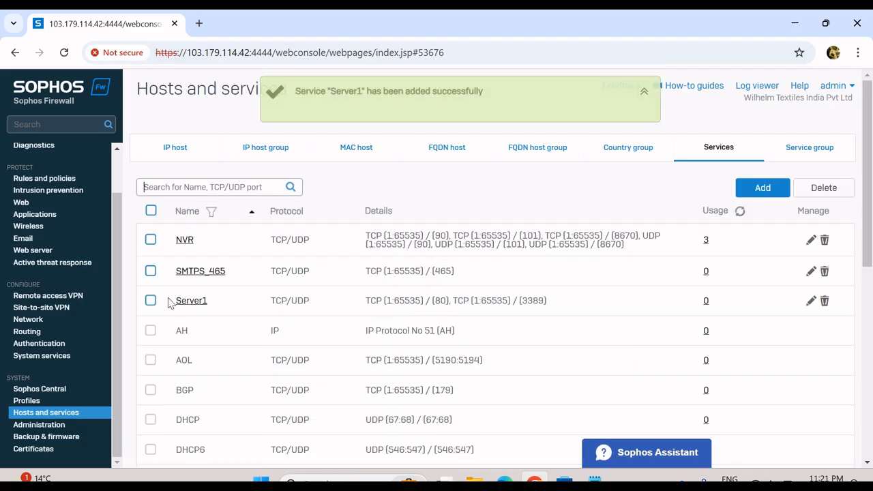
# - Start another new TCP/UDP service and name it Server2
pyautogui.moveTo(168, 303); pyautogui.dragTo(224, 311)
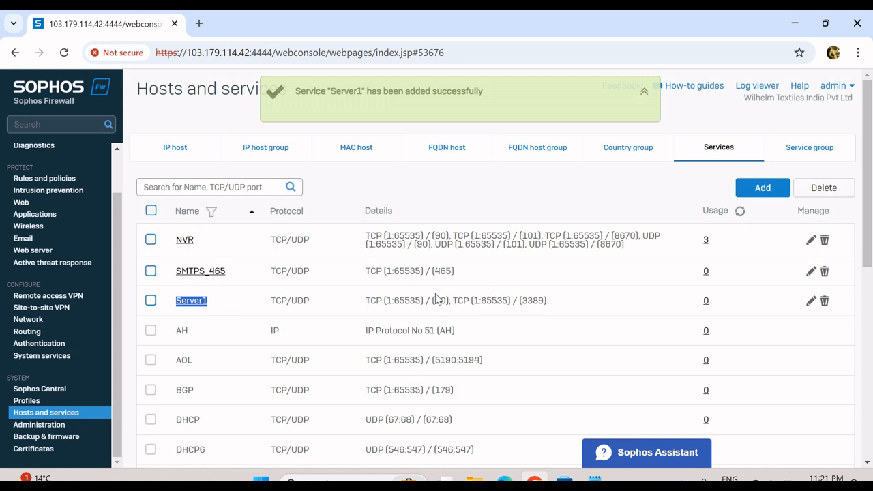
pyautogui.click(767, 194)
pyautogui.click(374, 202)
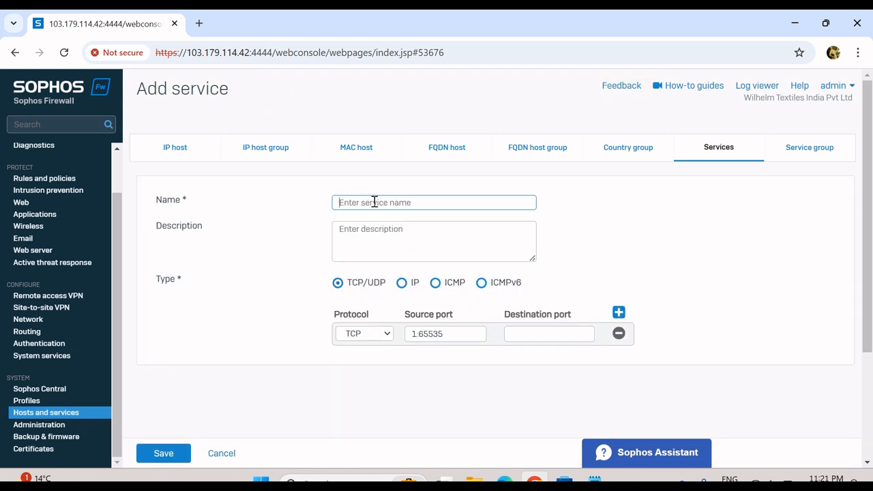
pyautogui.write('Srv')
pyautogui.press('BackSpace')
pyautogui.press('BackSpace')
pyautogui.press('BackSpace')
pyautogui.press('BackSpace')
pyautogui.write('erver')
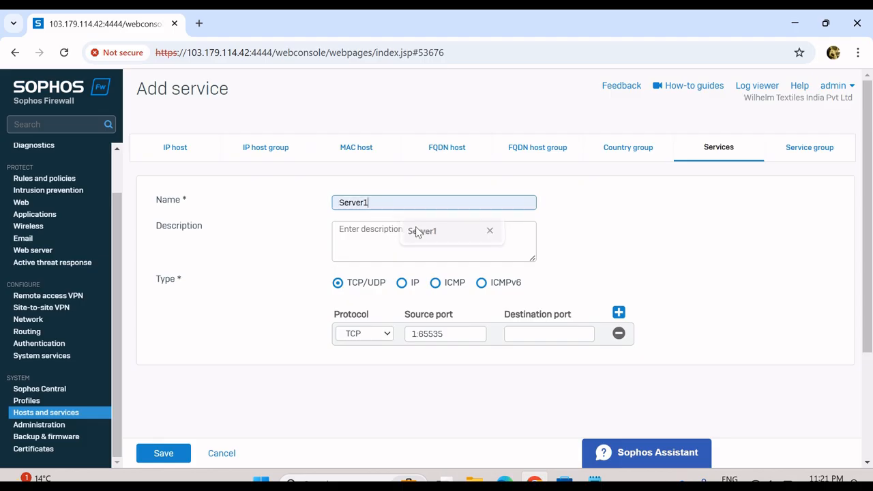
pyautogui.write('2')
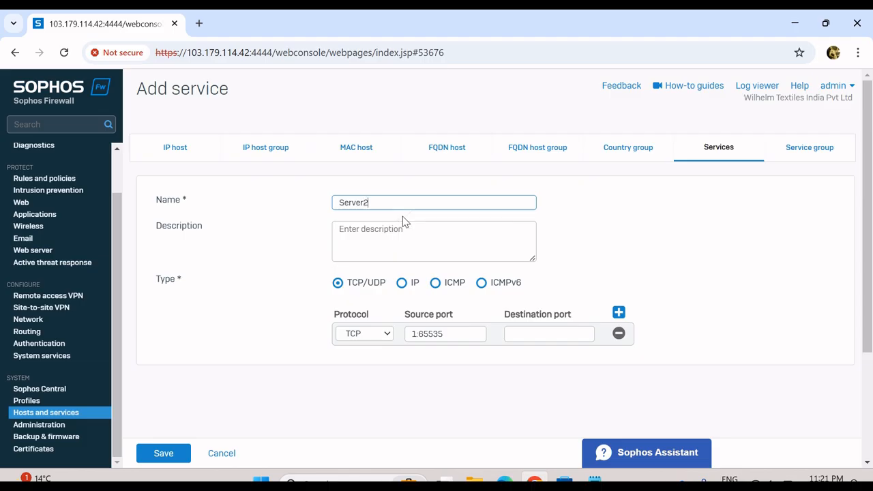
# - Give the Server2 service the TCP destination ports 443 and 3389, then save it
pyautogui.click(537, 334)
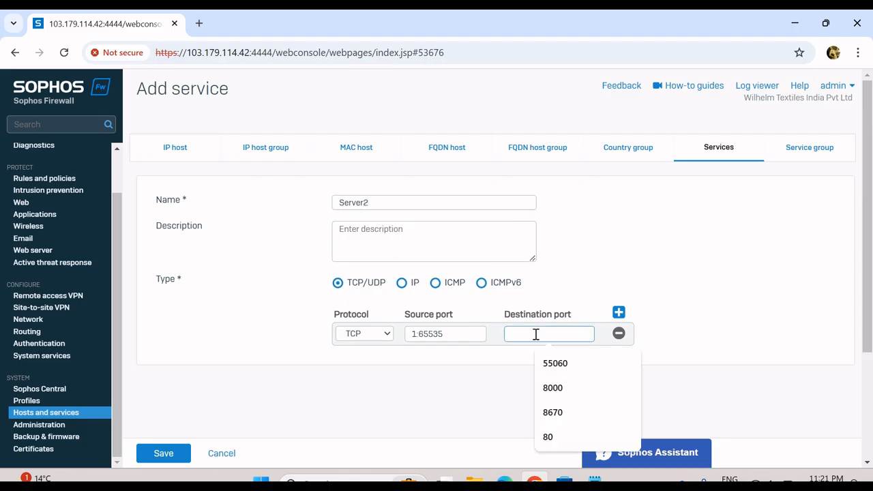
pyautogui.write('443')
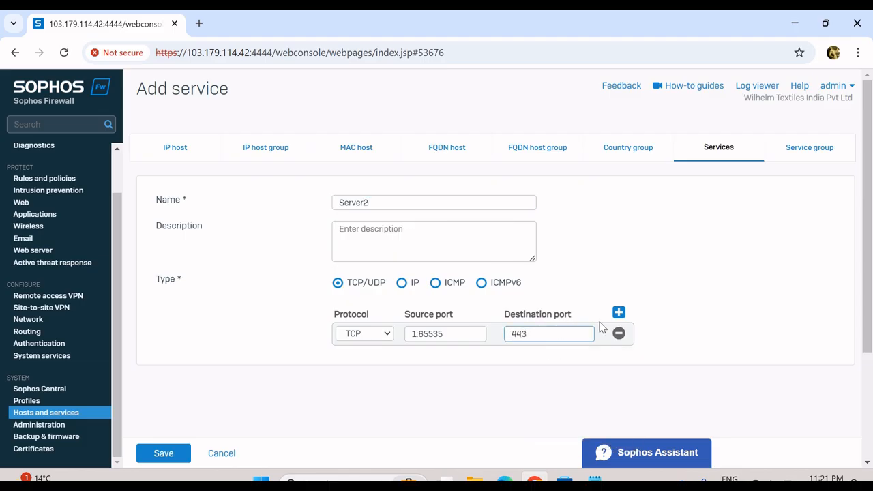
pyautogui.click(618, 313)
pyautogui.click(556, 355)
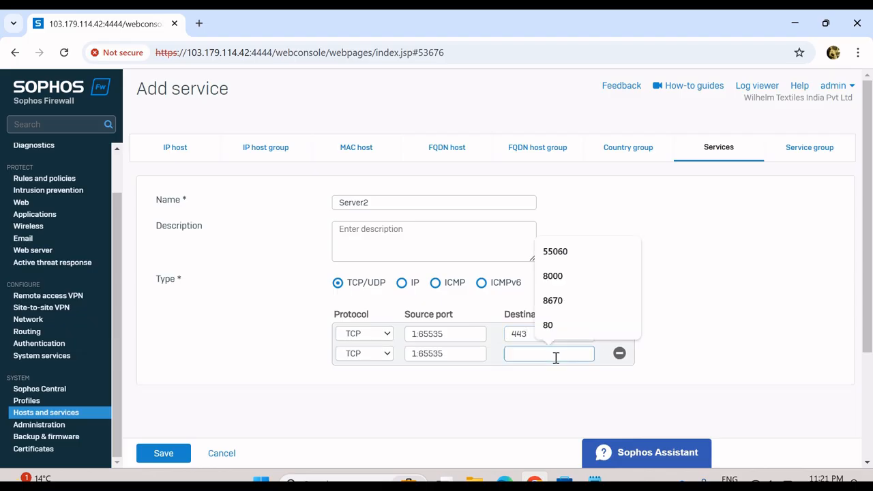
pyautogui.write('3389')
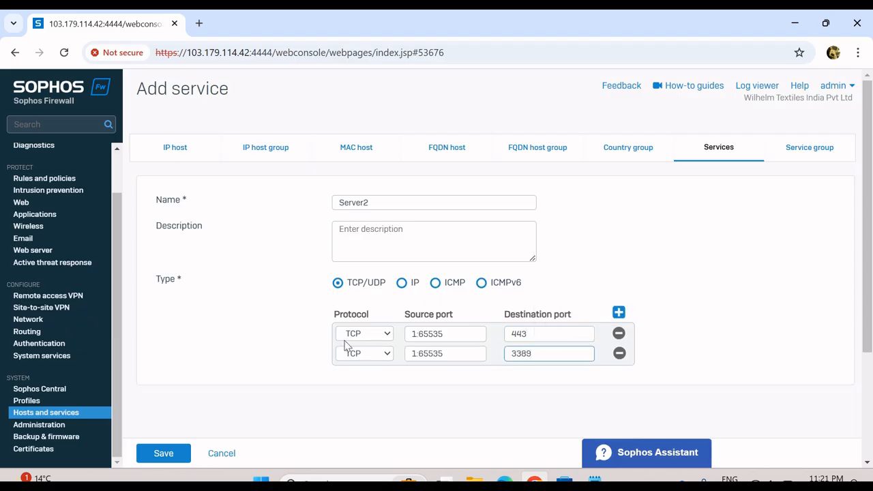
pyautogui.click(175, 453)
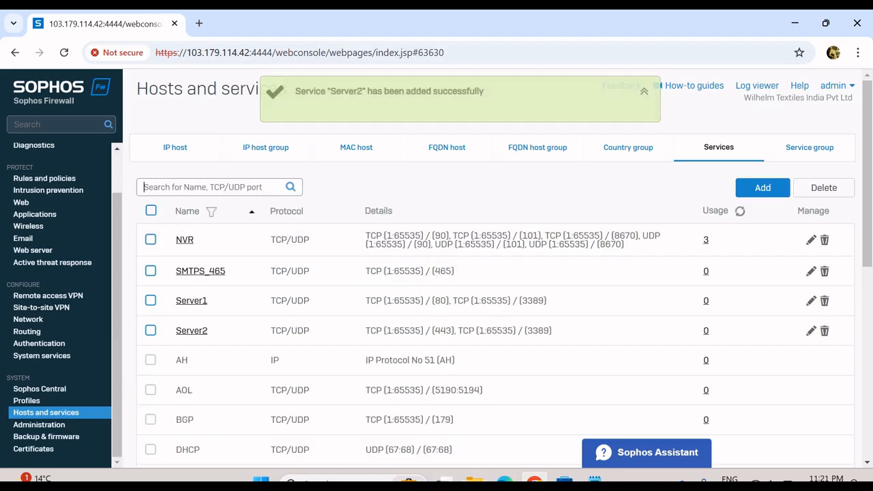
# - Start the Server access assistant (DNAT) for a new IPv4 firewall rule in Rules and policies
pyautogui.hotkey('alt', 'Tab')
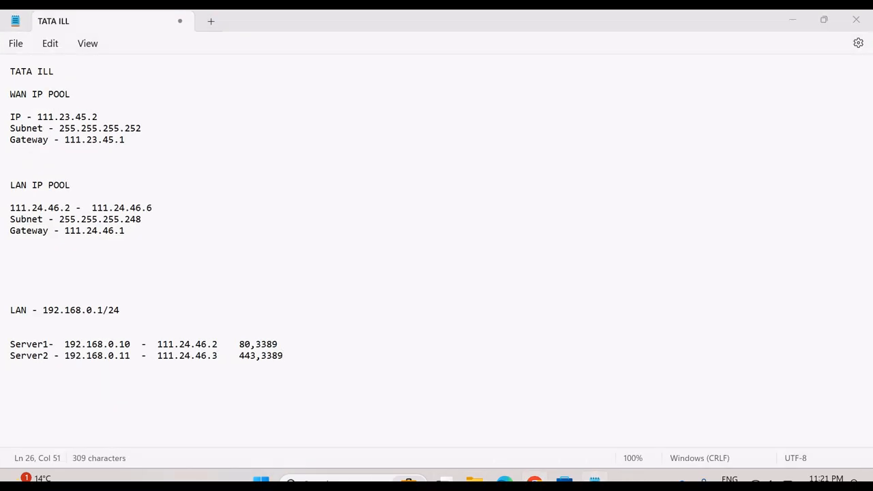
pyautogui.hotkey('alt', 'Tab')
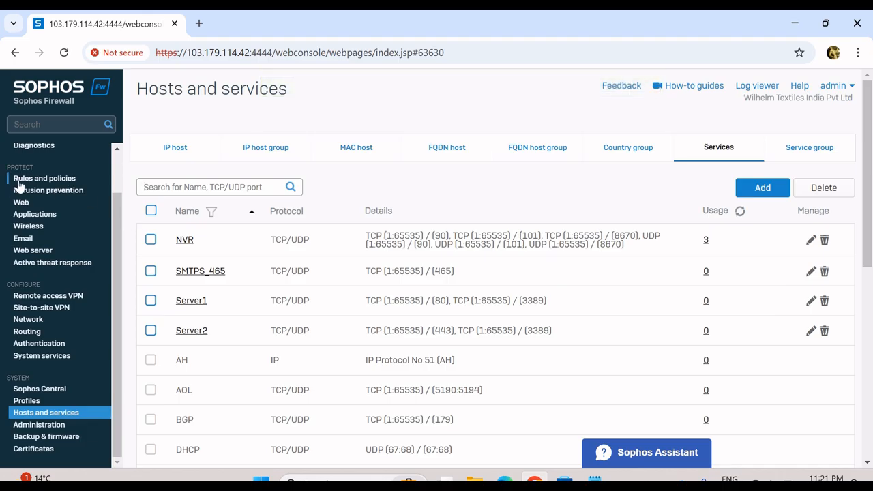
pyautogui.click(63, 180)
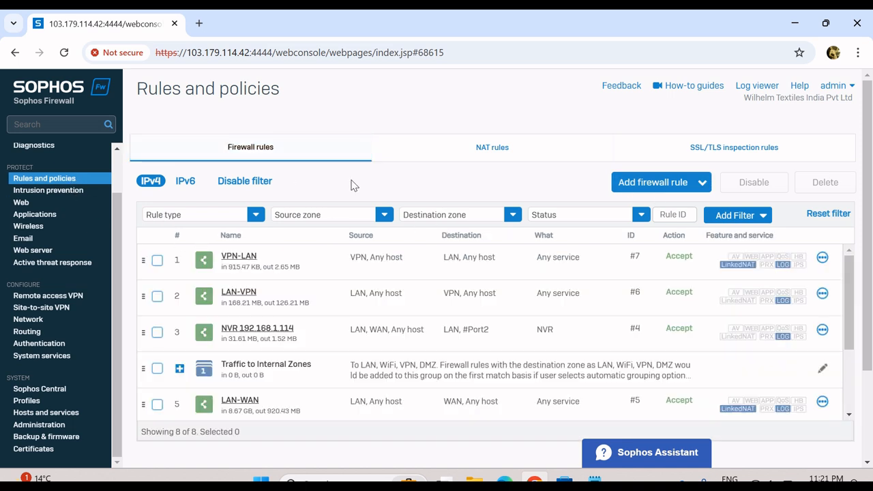
pyautogui.click(693, 189)
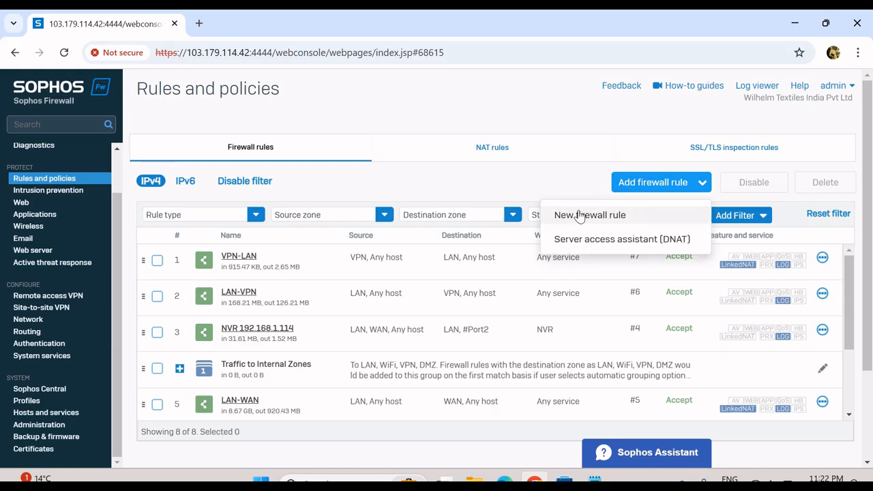
pyautogui.click(637, 242)
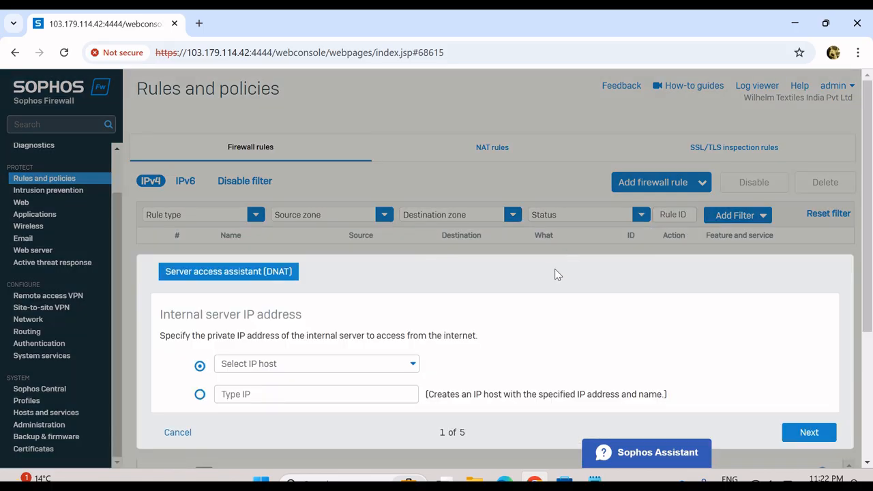
# - Check the server details in the TATA ILL notes and choose Server1 - 192.168.0.10 as the internal server IP address
pyautogui.moveTo(554, 270); pyautogui.dragTo(532, 169)
pyautogui.click(543, 280)
pyautogui.moveTo(161, 320); pyautogui.dragTo(317, 326)
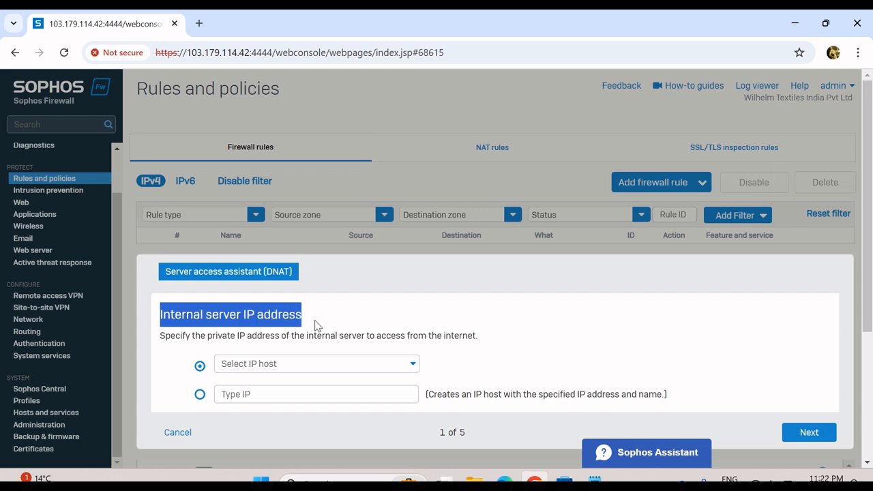
pyautogui.click(594, 478)
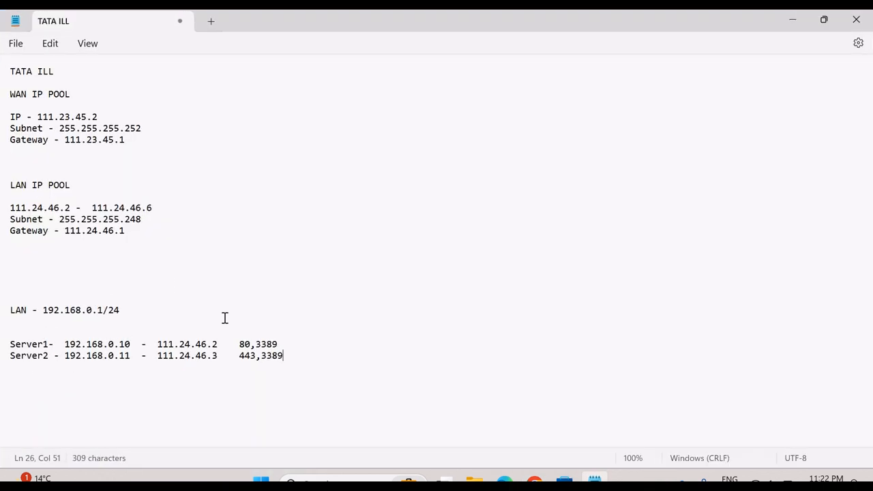
pyautogui.click(791, 20)
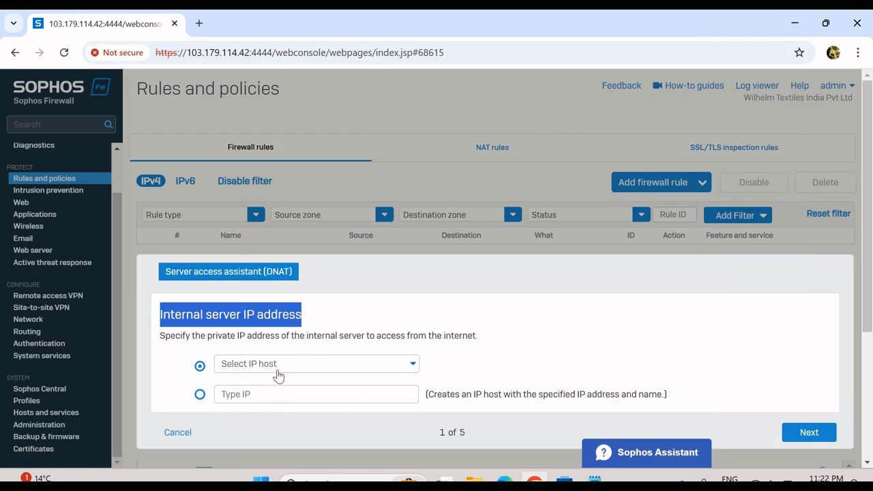
pyautogui.click(304, 367)
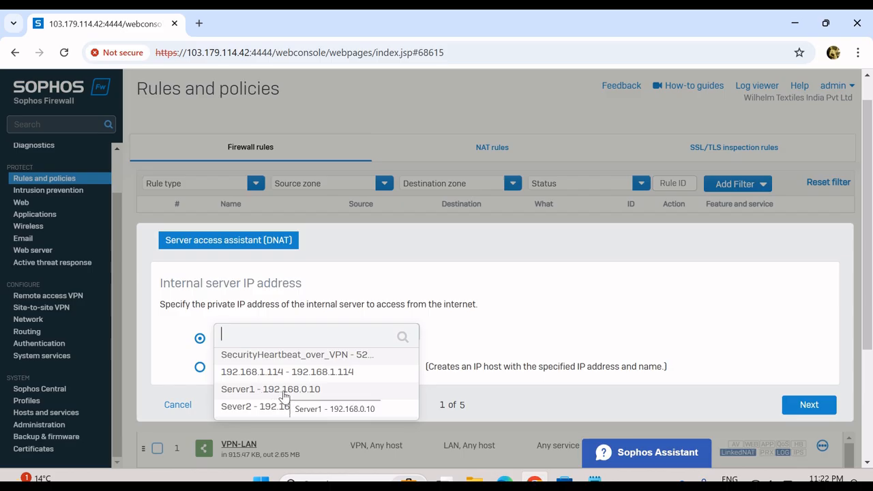
pyautogui.click(286, 394)
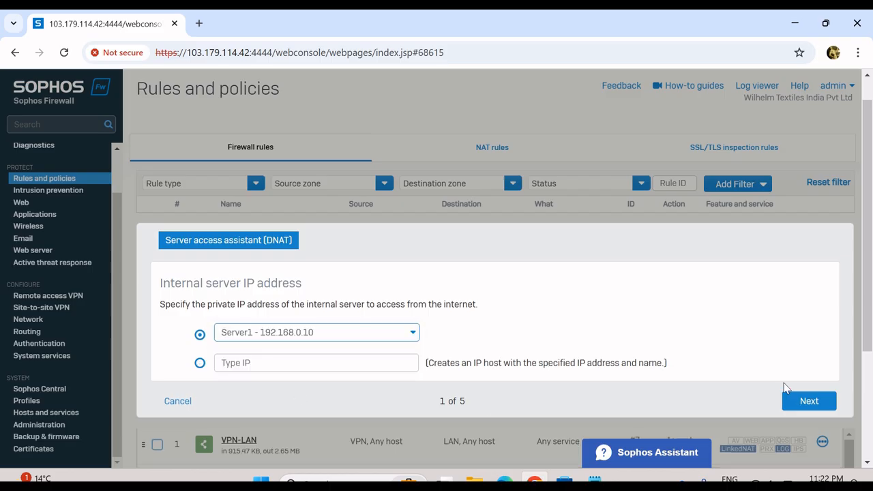
pyautogui.click(811, 402)
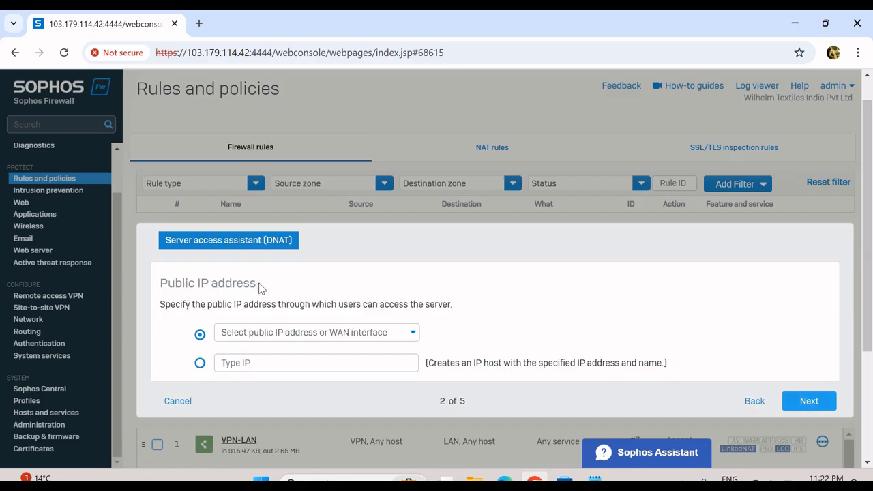
# - Choose #Port4:0 - 111.24.46.2 as the public IP address per the notes, and recheck the internal server selection before continuing to the services
pyautogui.moveTo(259, 288); pyautogui.dragTo(146, 292)
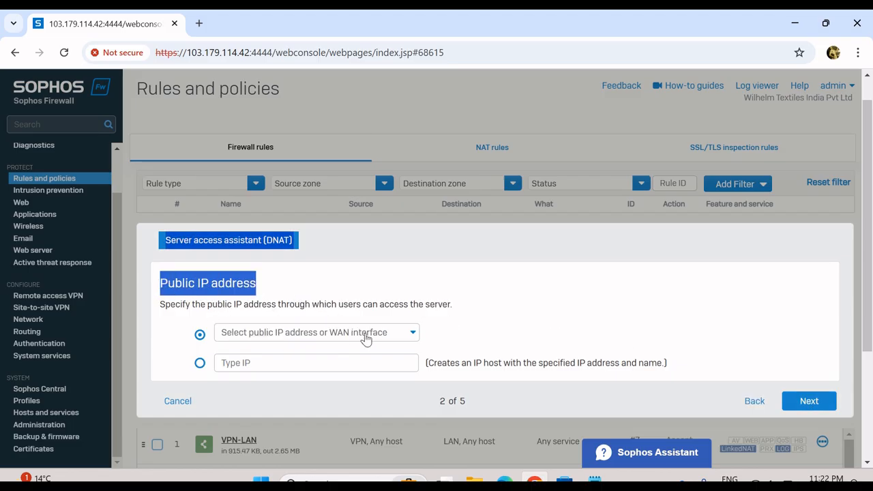
pyautogui.hotkey('alt', 'Tab')
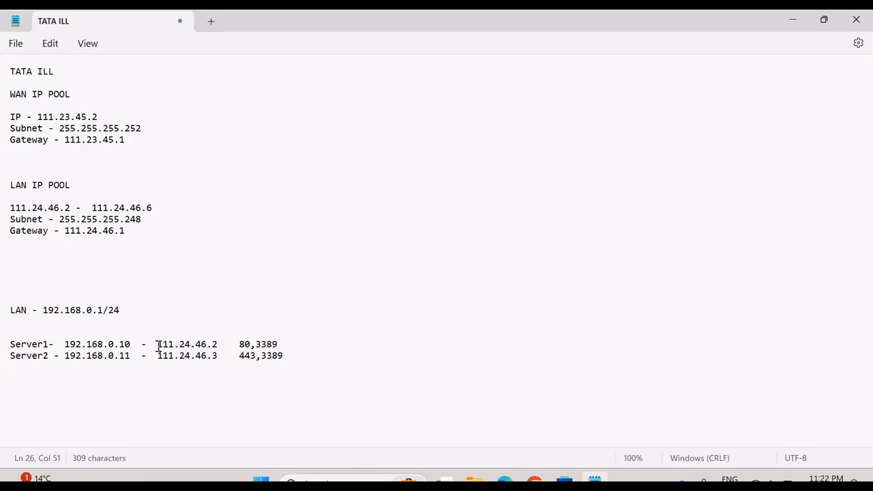
pyautogui.moveTo(158, 346); pyautogui.dragTo(220, 346)
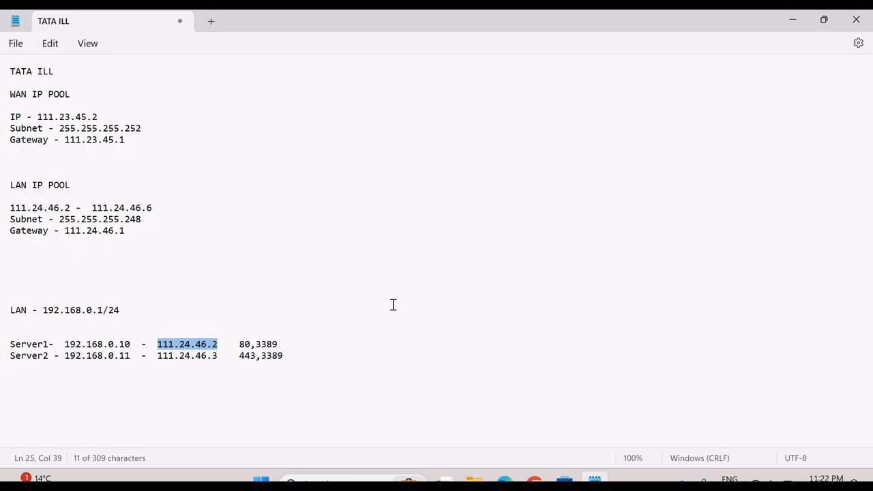
pyautogui.click(795, 19)
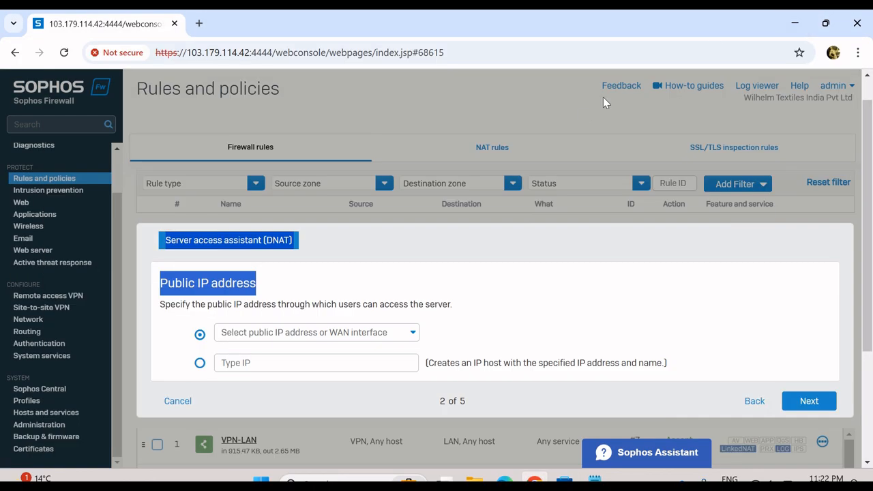
pyautogui.click(402, 335)
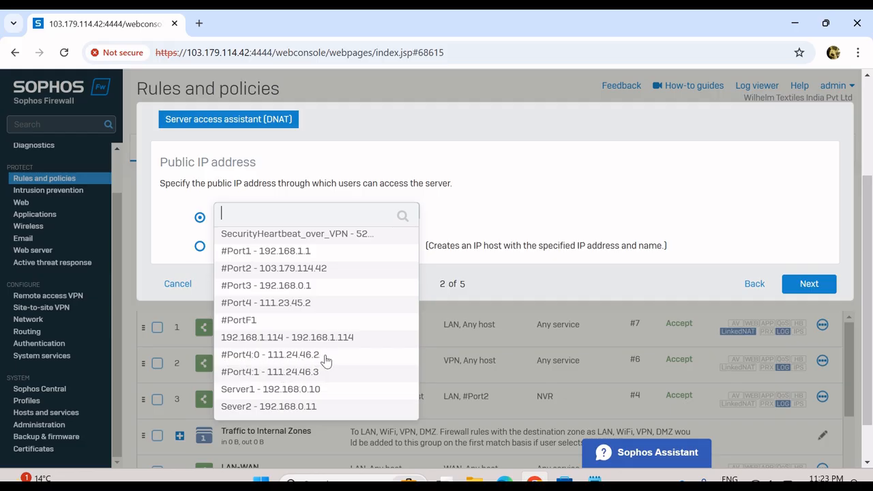
pyautogui.moveTo(334, 359); pyautogui.dragTo(274, 355)
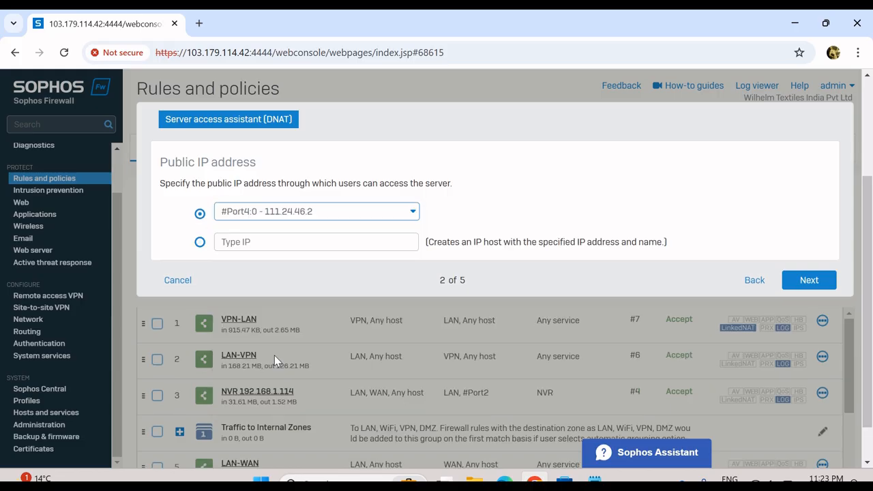
pyautogui.click(753, 280)
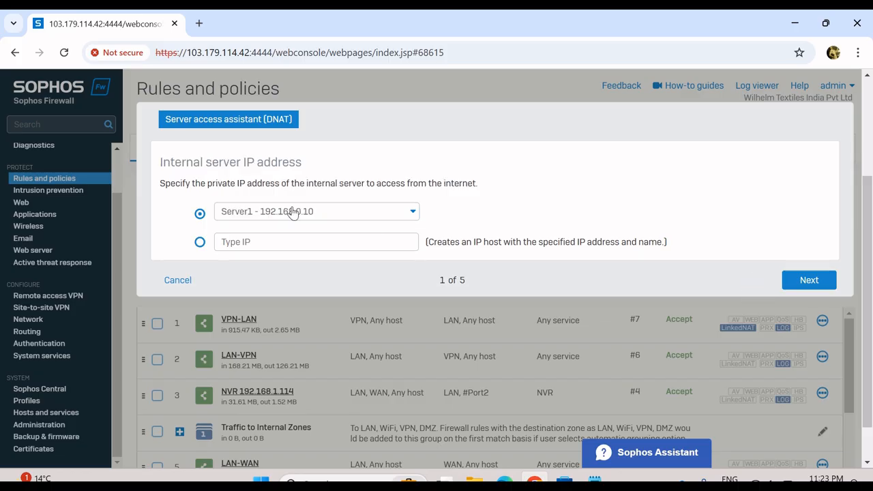
pyautogui.click(806, 280)
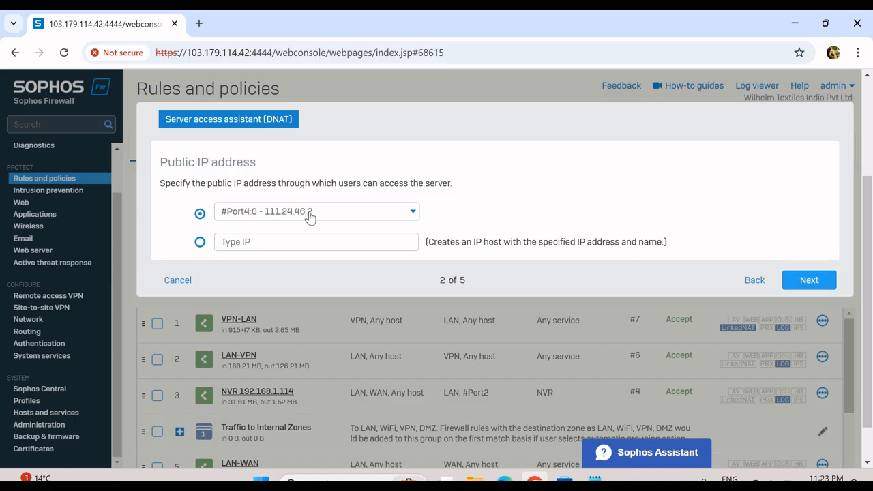
pyautogui.click(806, 280)
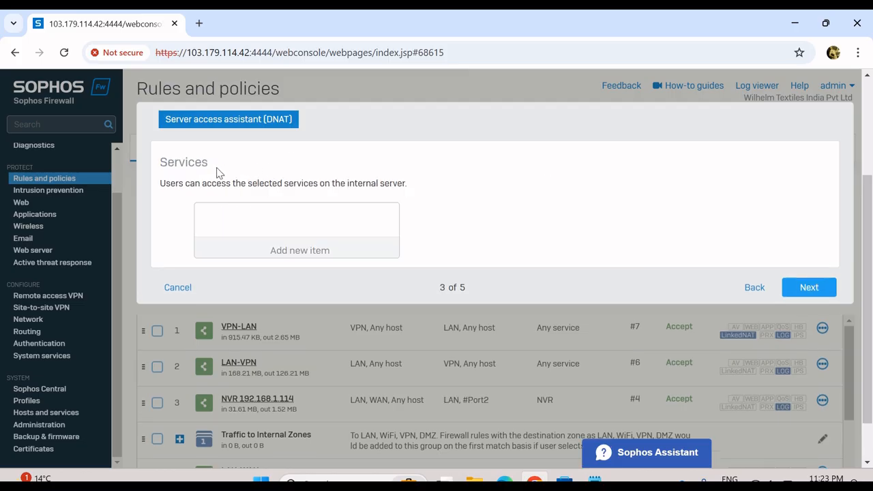
# - Add the Server1 service to the services users can access and continue to the external sources
pyautogui.moveTo(216, 168); pyautogui.dragTo(144, 164)
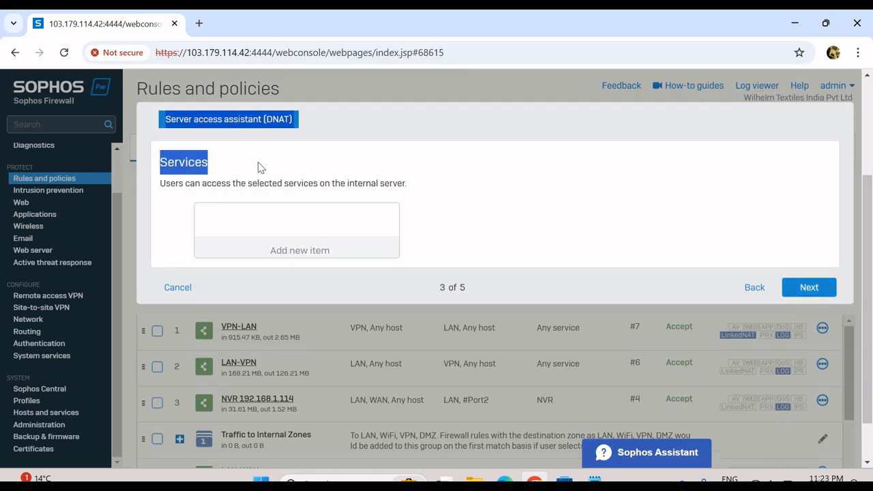
pyautogui.click(286, 218)
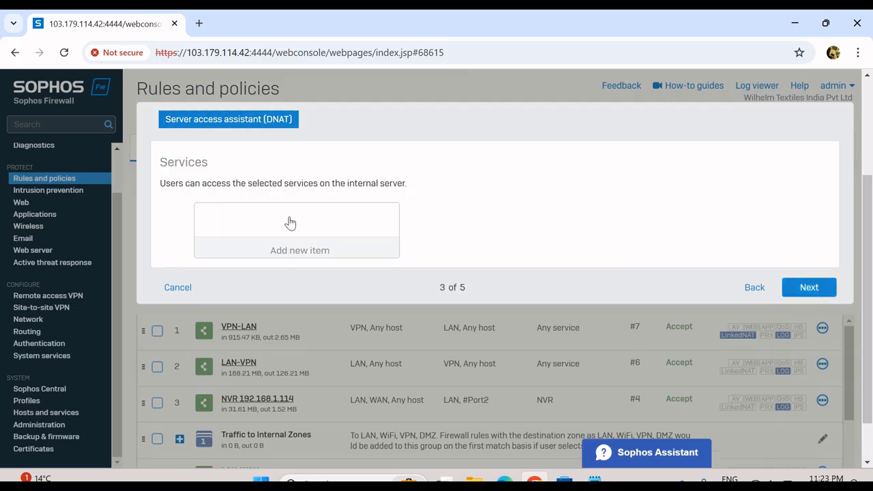
pyautogui.click(304, 256)
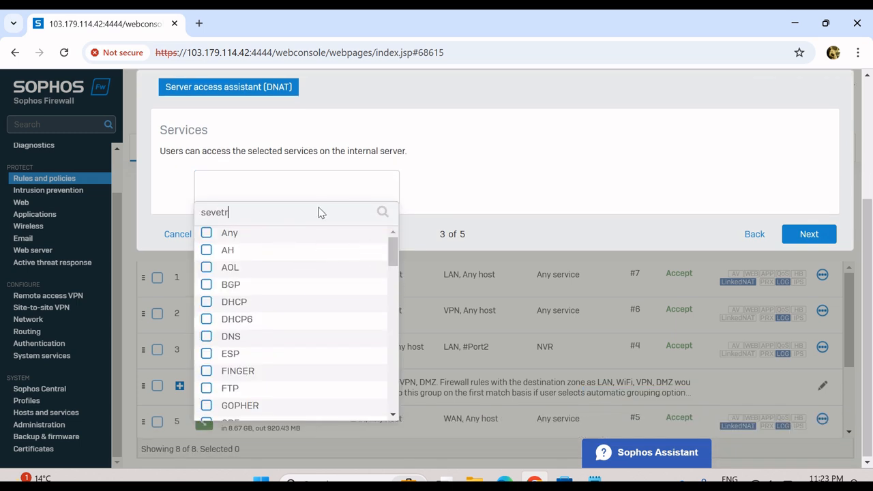
pyautogui.write('sevetr')
pyautogui.press('BackSpace')
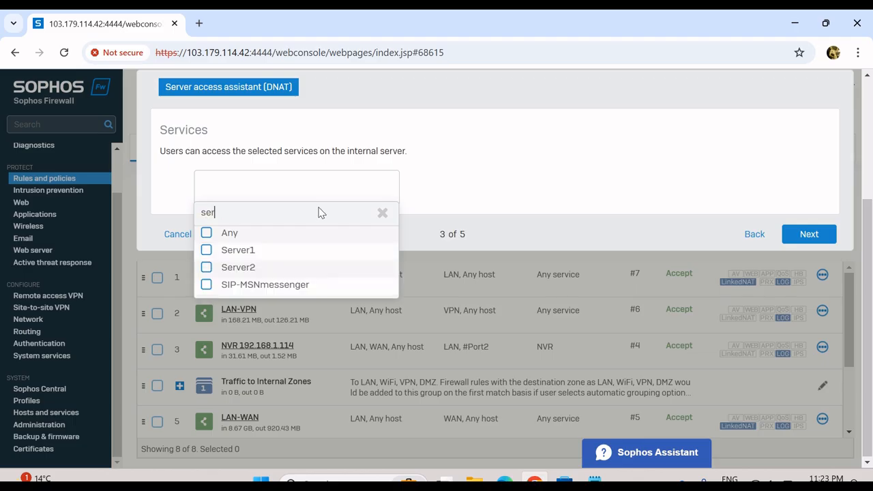
pyautogui.press('BackSpace')
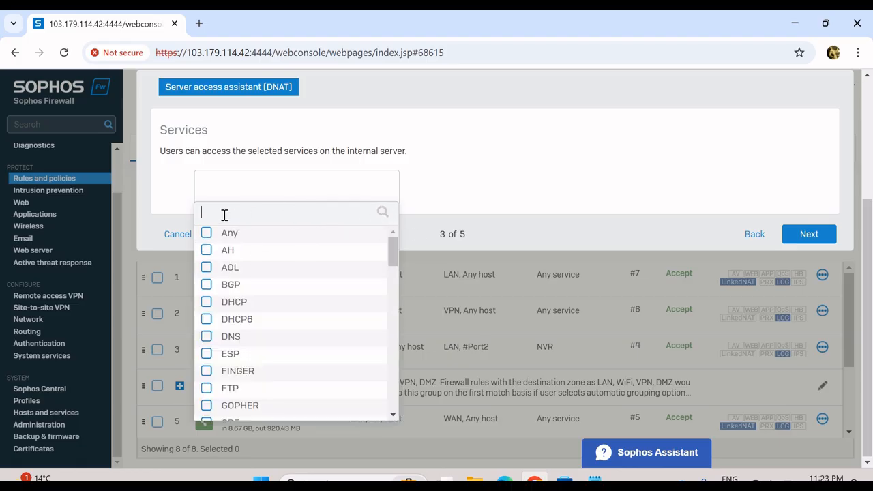
pyautogui.press('BackSpace')
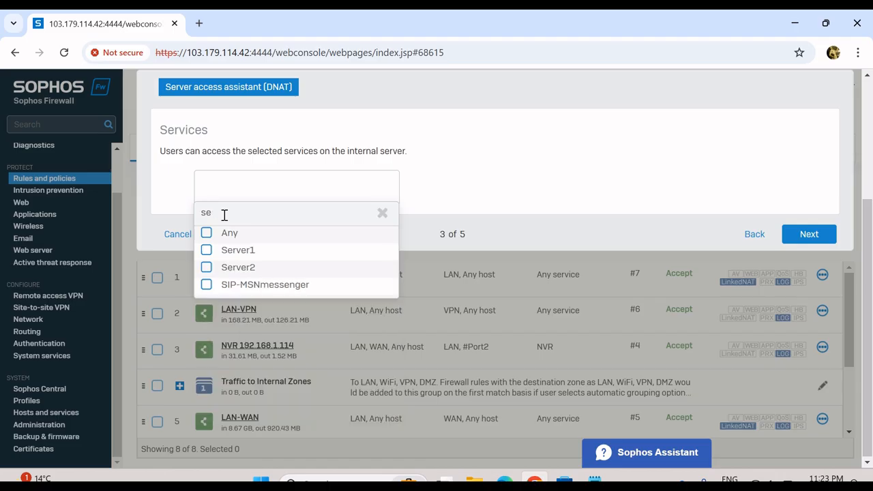
pyautogui.click(206, 251)
pyautogui.click(283, 310)
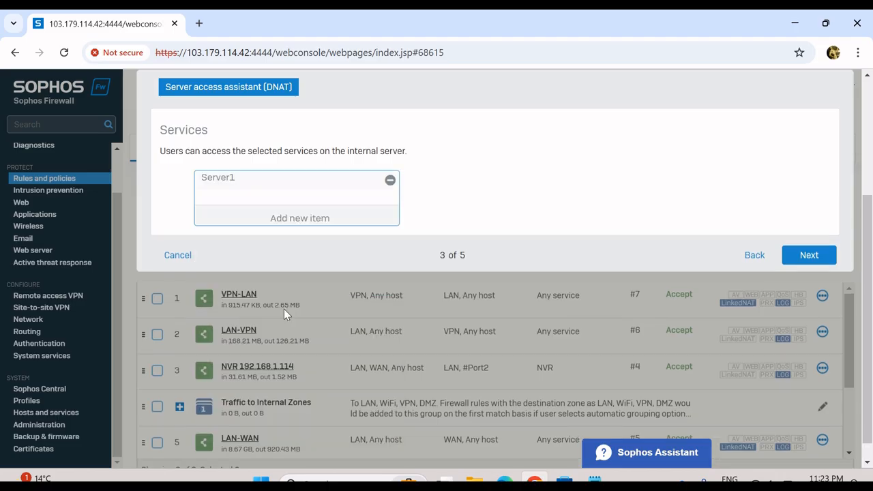
pyautogui.click(804, 253)
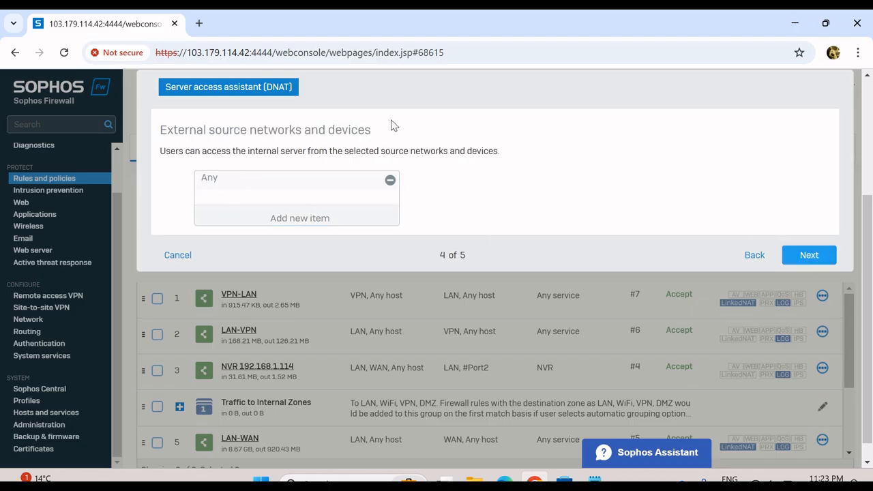
# - Keep Any as the external source networks and devices, review the selection, then save and finish the DNAT rule
pyautogui.moveTo(379, 136); pyautogui.dragTo(123, 130)
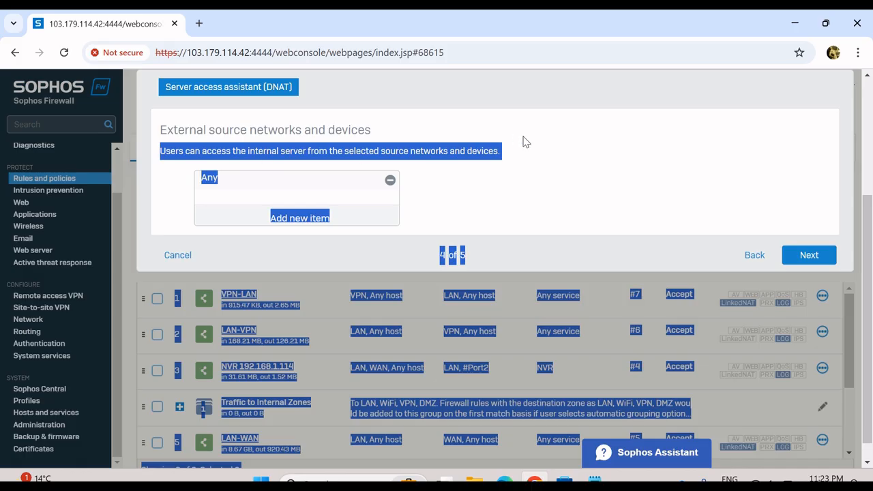
pyautogui.click(236, 191)
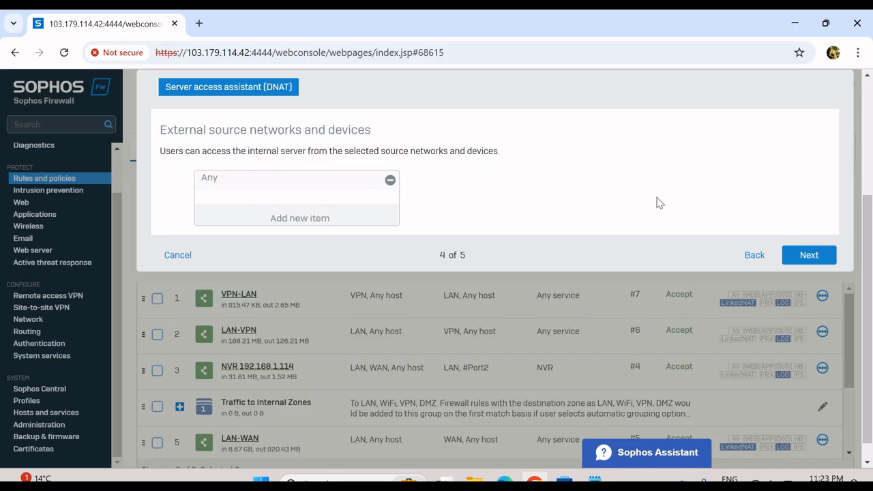
pyautogui.click(824, 256)
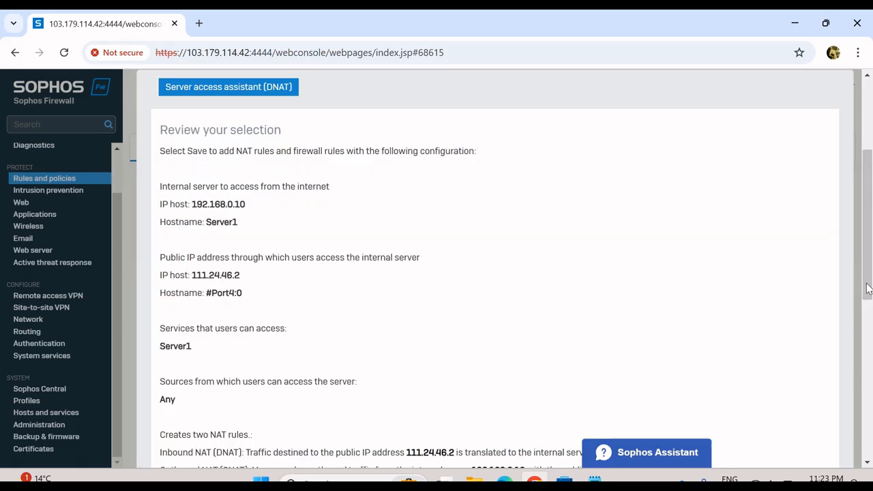
pyautogui.moveTo(866, 289); pyautogui.dragTo(870, 416)
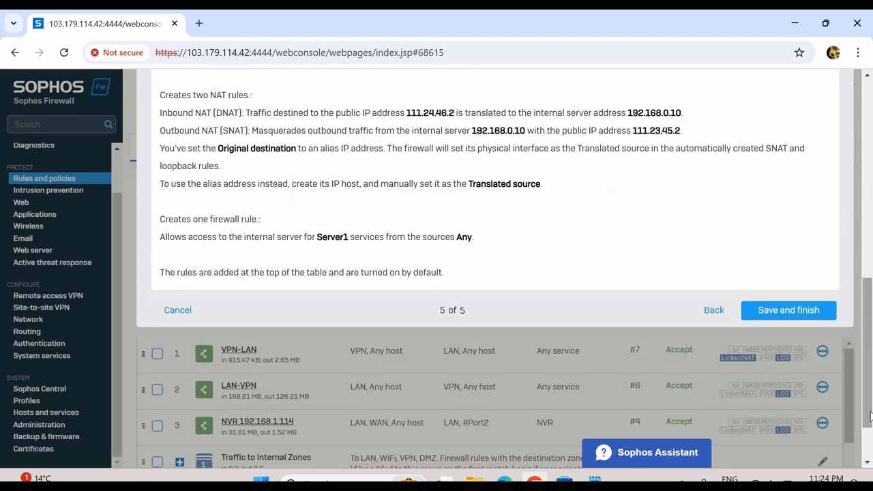
pyautogui.click(775, 313)
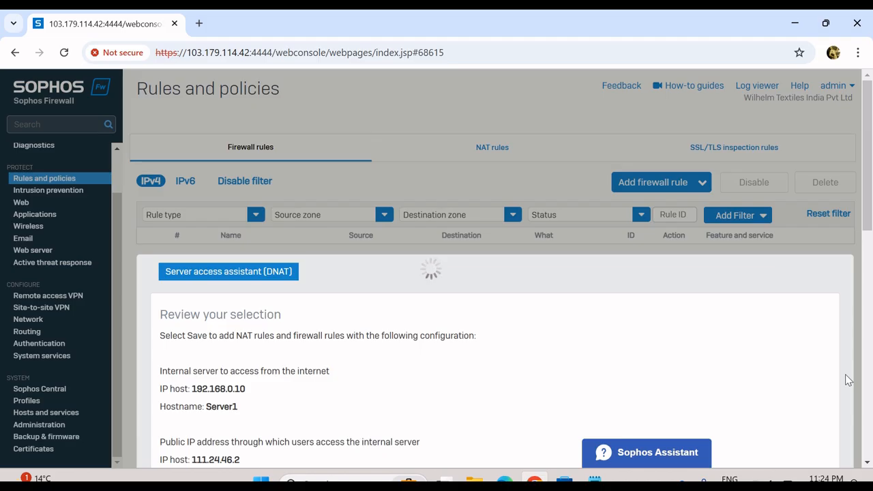
# - Check Server1's internal IP address and port mapping in the TATA ILL notes and return to the firewall rules
pyautogui.click(596, 476)
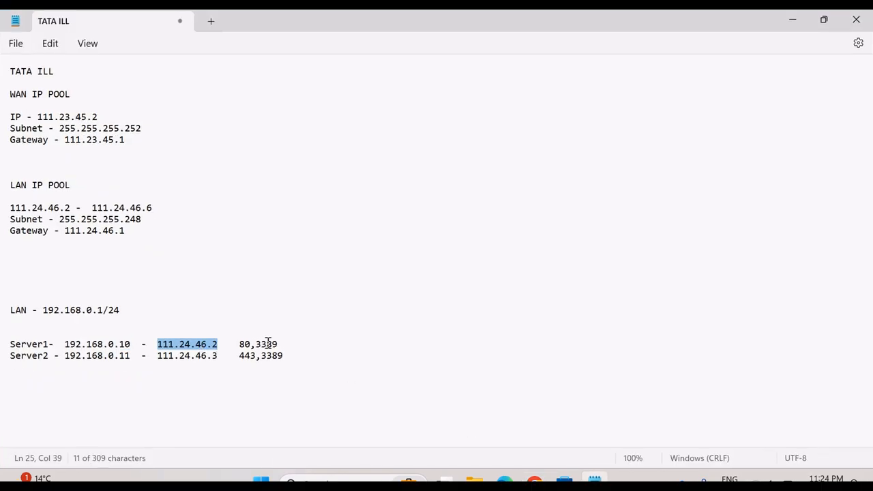
pyautogui.moveTo(131, 345); pyautogui.dragTo(67, 346)
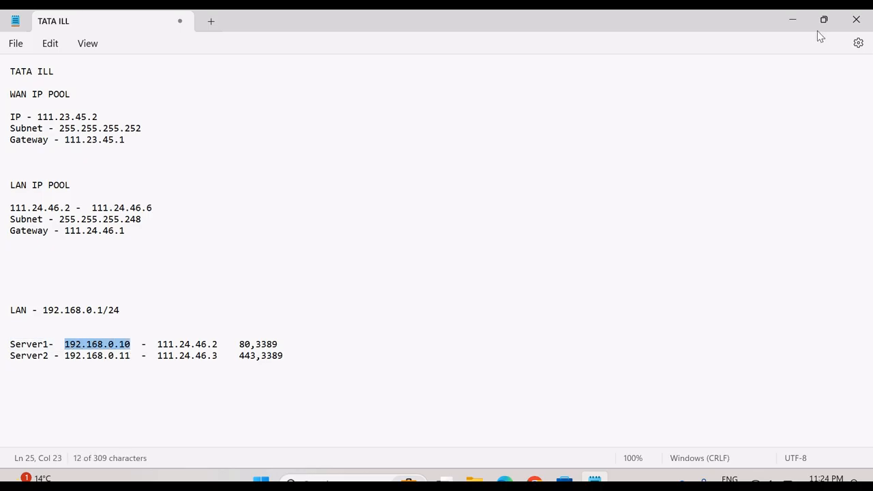
pyautogui.click(794, 19)
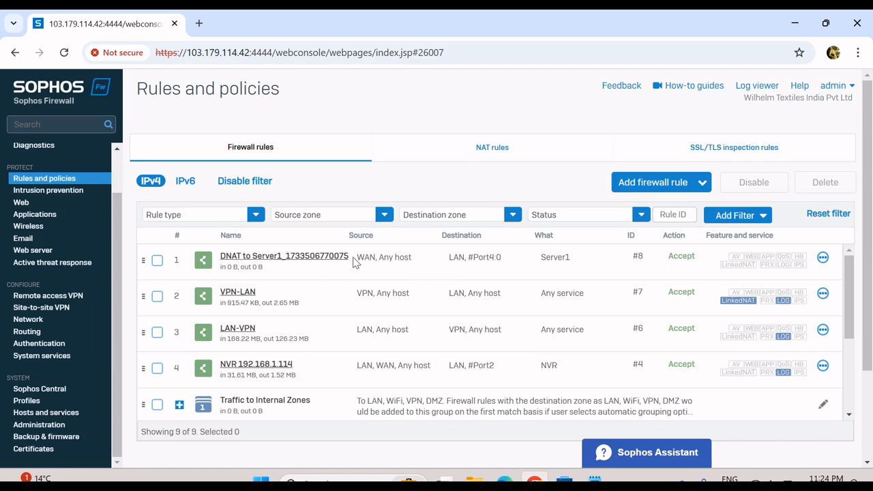
# - Review the DNAT to Server1 firewall rule in the list, open it for editing and enable Log firewall traffic
pyautogui.moveTo(356, 261); pyautogui.dragTo(396, 258)
pyautogui.click(421, 256)
pyautogui.moveTo(849, 309); pyautogui.dragTo(849, 284)
pyautogui.click(292, 259)
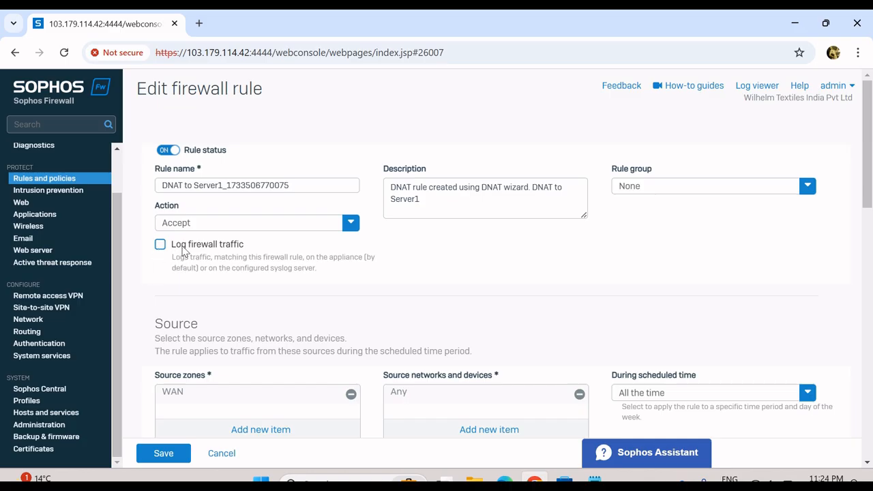
pyautogui.click(160, 246)
# - Add LAN to the source zones of the DNAT to Server1 firewall rule alongside WAN
pyautogui.scroll(-2, 372, 208)
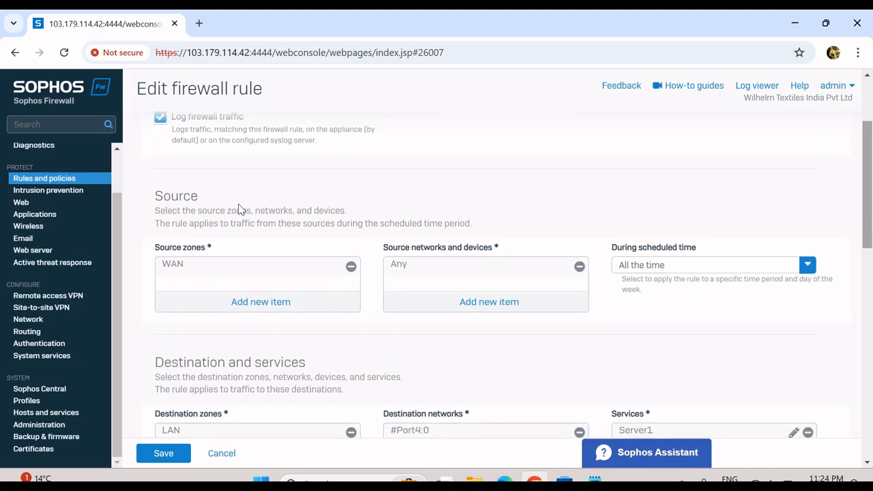
pyautogui.moveTo(196, 203); pyautogui.dragTo(157, 205)
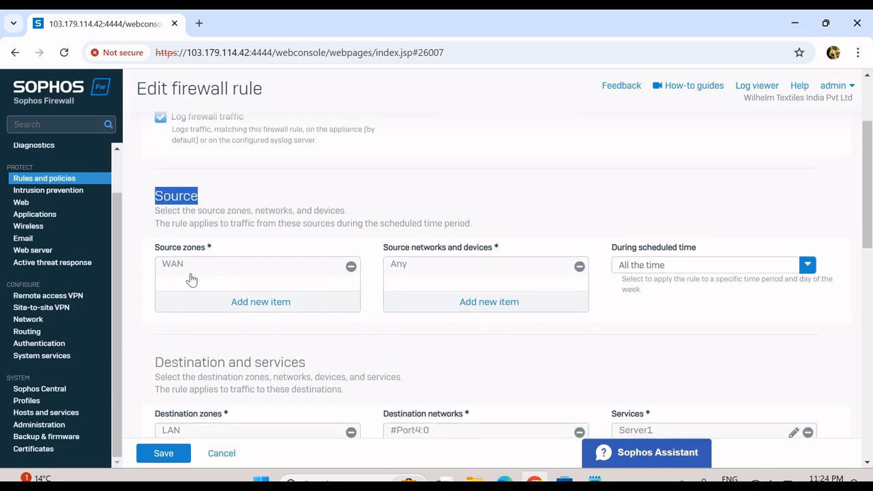
pyautogui.click(258, 304)
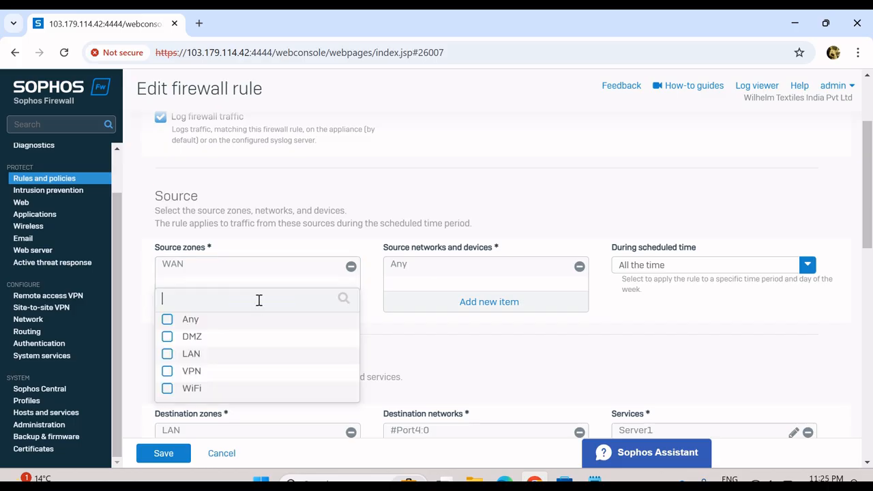
pyautogui.click(198, 359)
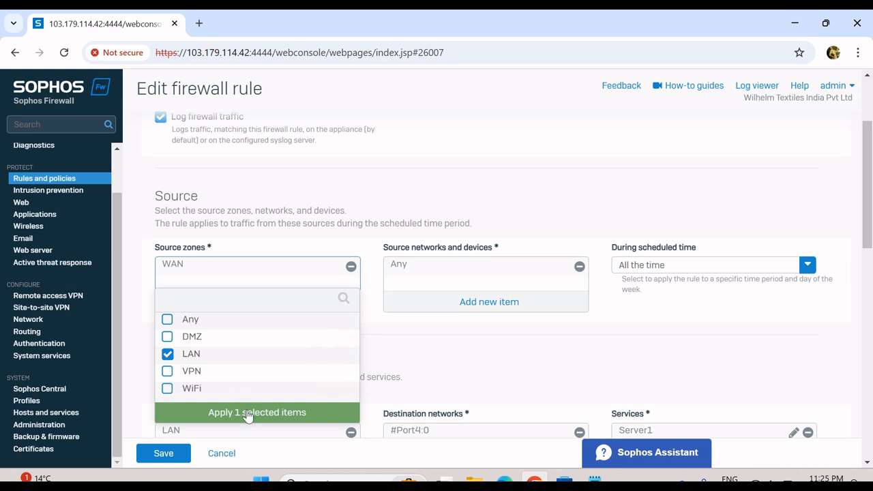
pyautogui.click(272, 412)
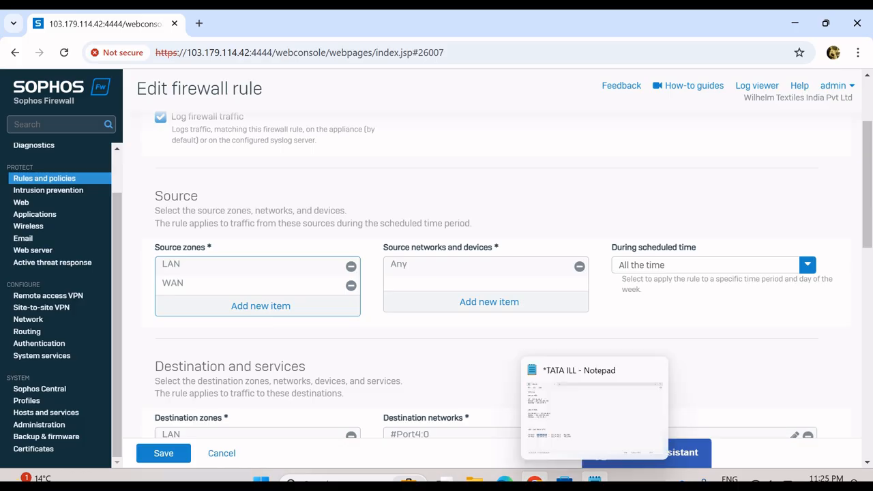
# - Recheck Server1's internal IP, public IP and ports in the TATA ILL notes and save the edited firewall rule
pyautogui.click(595, 479)
pyautogui.moveTo(156, 344); pyautogui.dragTo(278, 353)
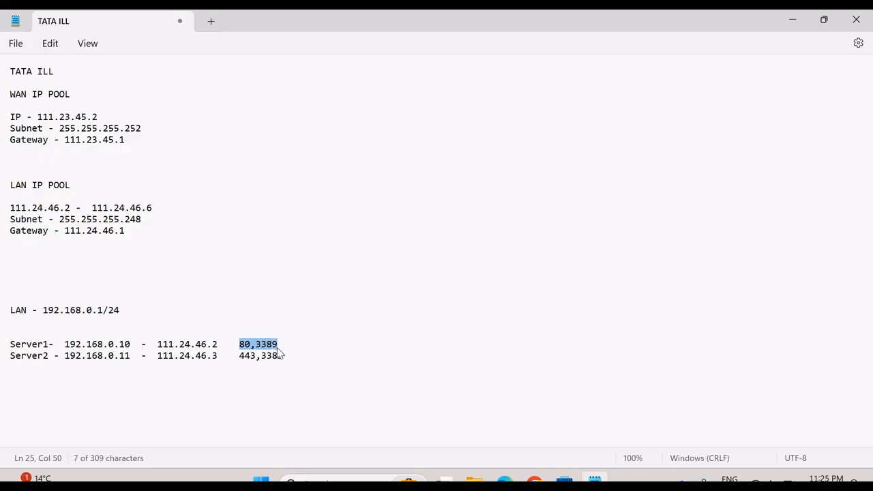
pyautogui.click(792, 20)
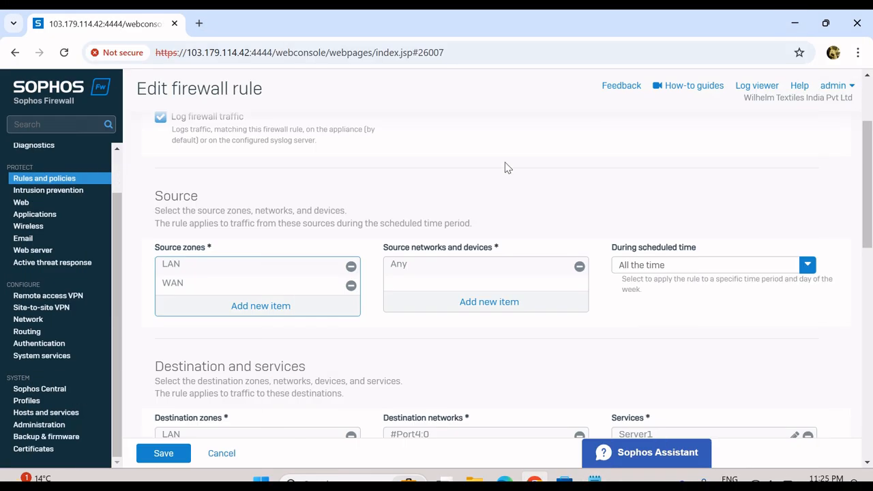
pyautogui.moveTo(178, 274)
pyautogui.click(595, 481)
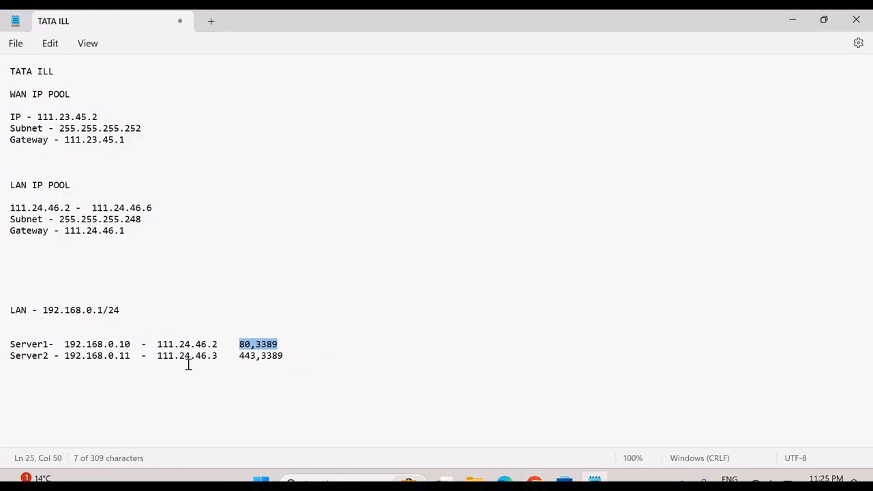
pyautogui.moveTo(157, 344); pyautogui.dragTo(219, 350)
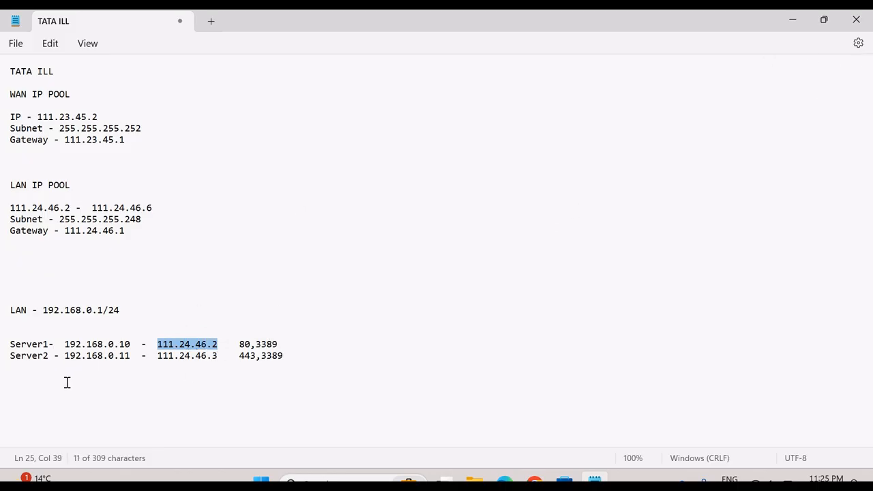
pyautogui.moveTo(59, 347); pyautogui.dragTo(128, 346)
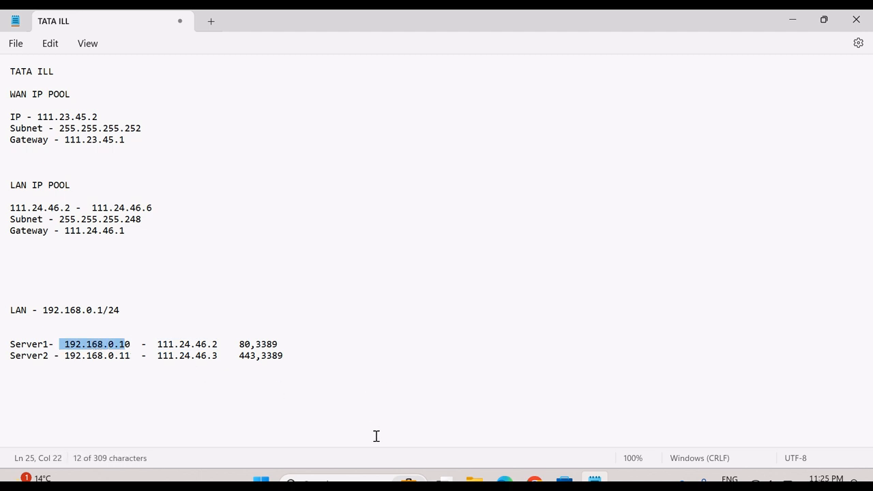
pyautogui.click(124, 408)
pyautogui.moveTo(67, 347); pyautogui.dragTo(220, 344)
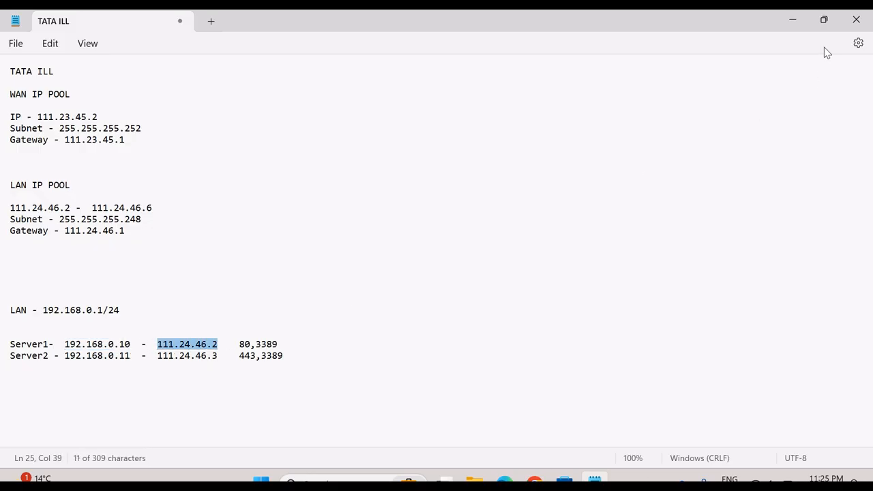
pyautogui.click(801, 21)
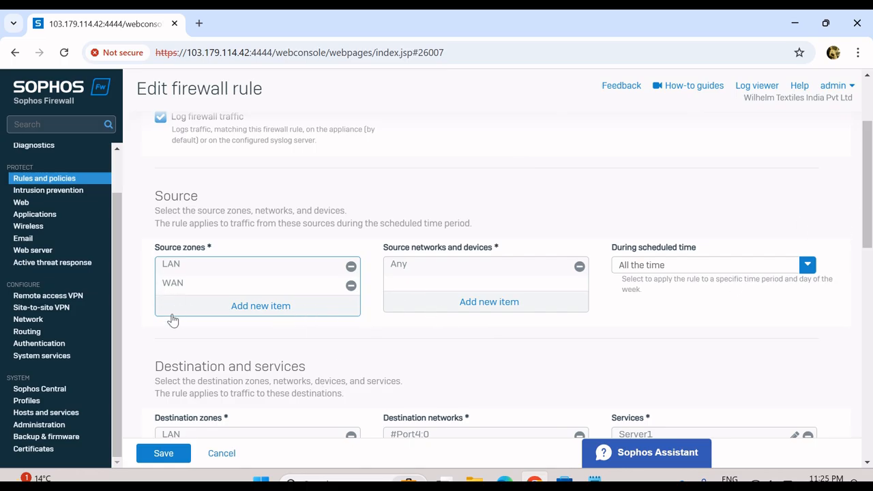
pyautogui.click(168, 455)
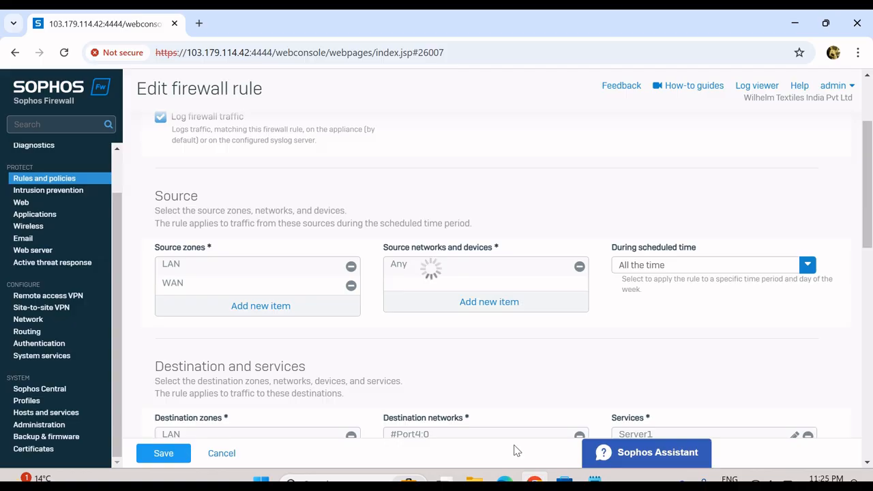
# - Examine the LAN IP pool range and the WAN pool IP address in the TATA ILL notes
pyautogui.click(594, 479)
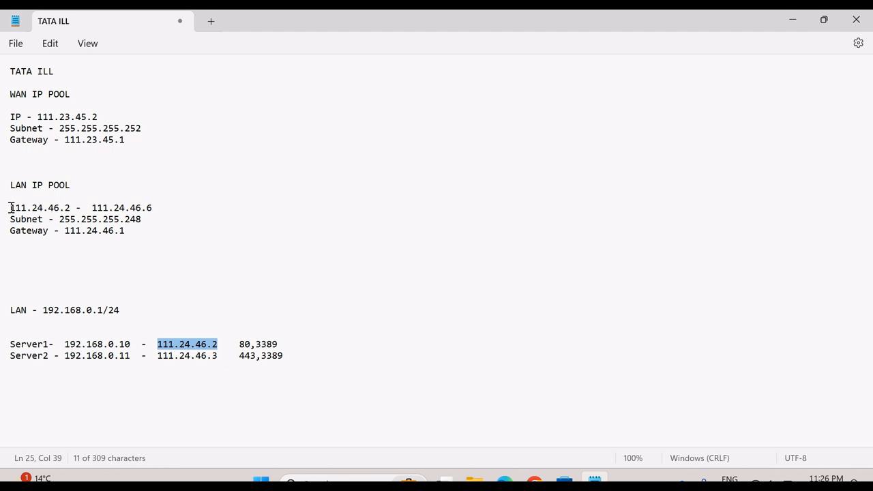
pyautogui.moveTo(10, 207); pyautogui.dragTo(173, 214)
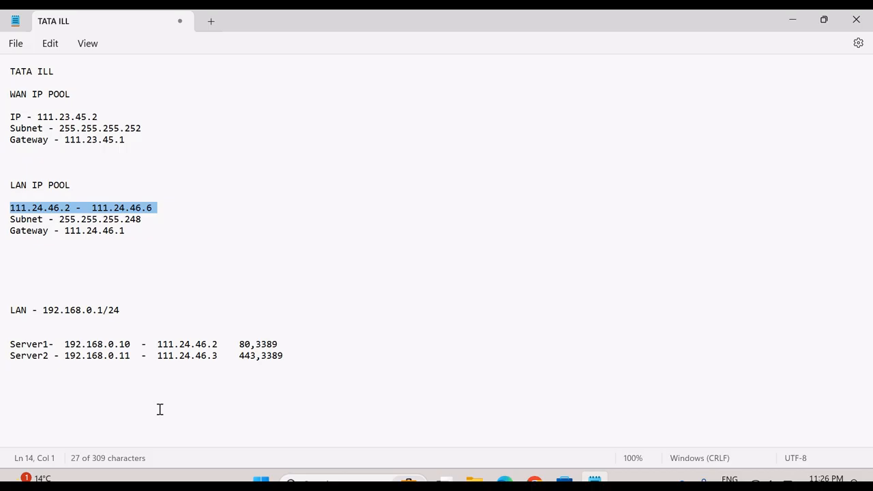
pyautogui.click(25, 268)
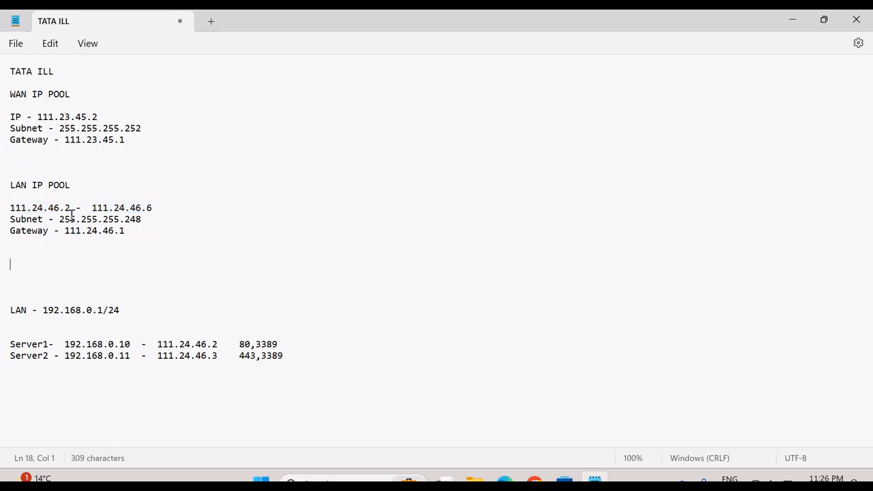
pyautogui.moveTo(71, 212); pyautogui.dragTo(2, 215)
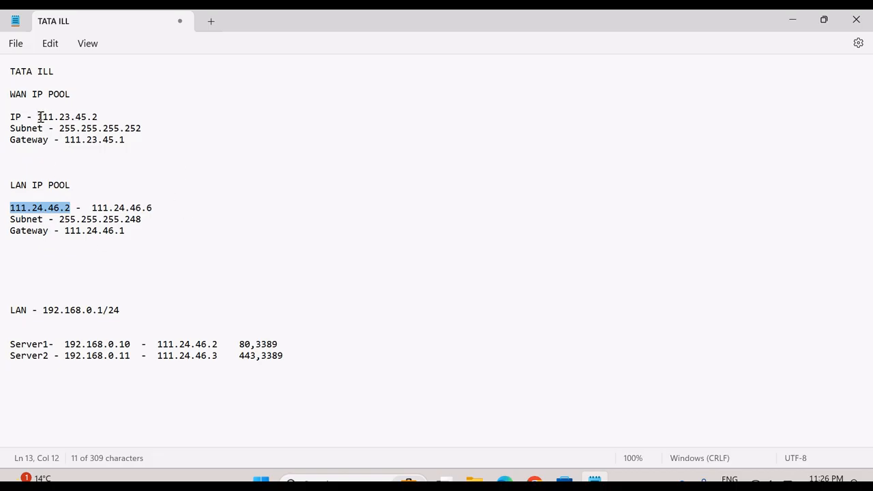
pyautogui.moveTo(40, 116); pyautogui.dragTo(101, 125)
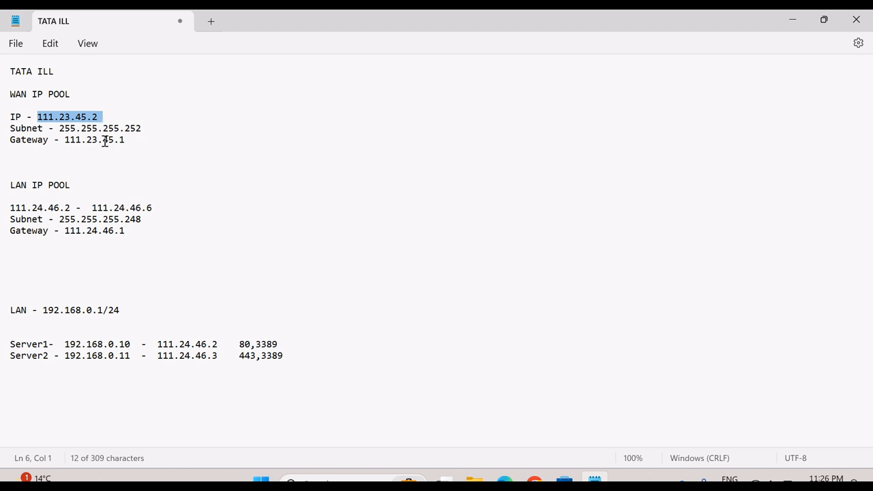
pyautogui.doubleClick(99, 121)
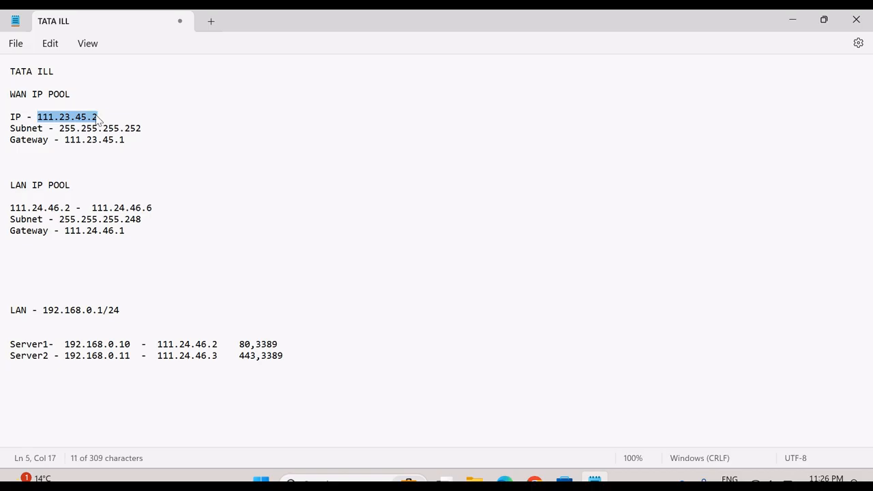
pyautogui.click(191, 175)
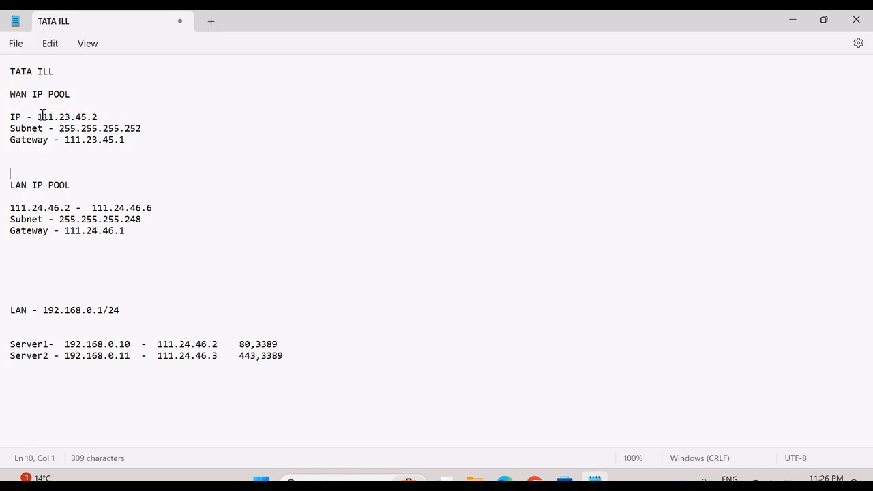
pyautogui.moveTo(38, 116); pyautogui.dragTo(112, 116)
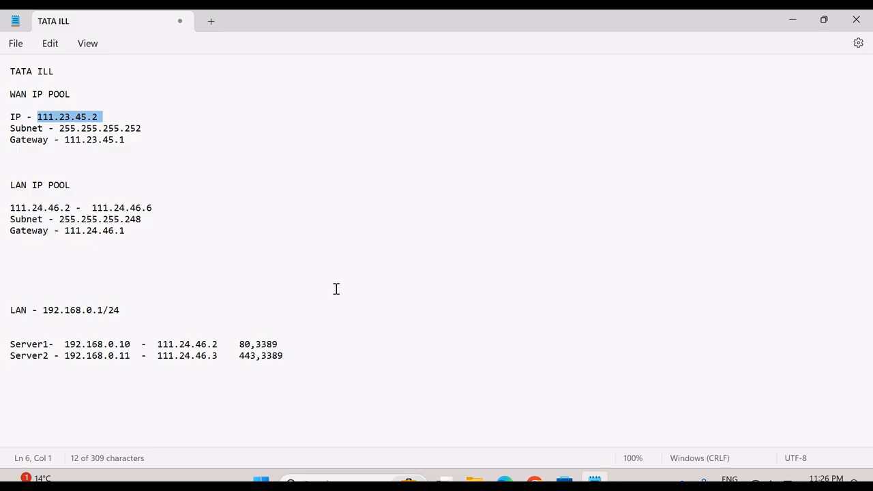